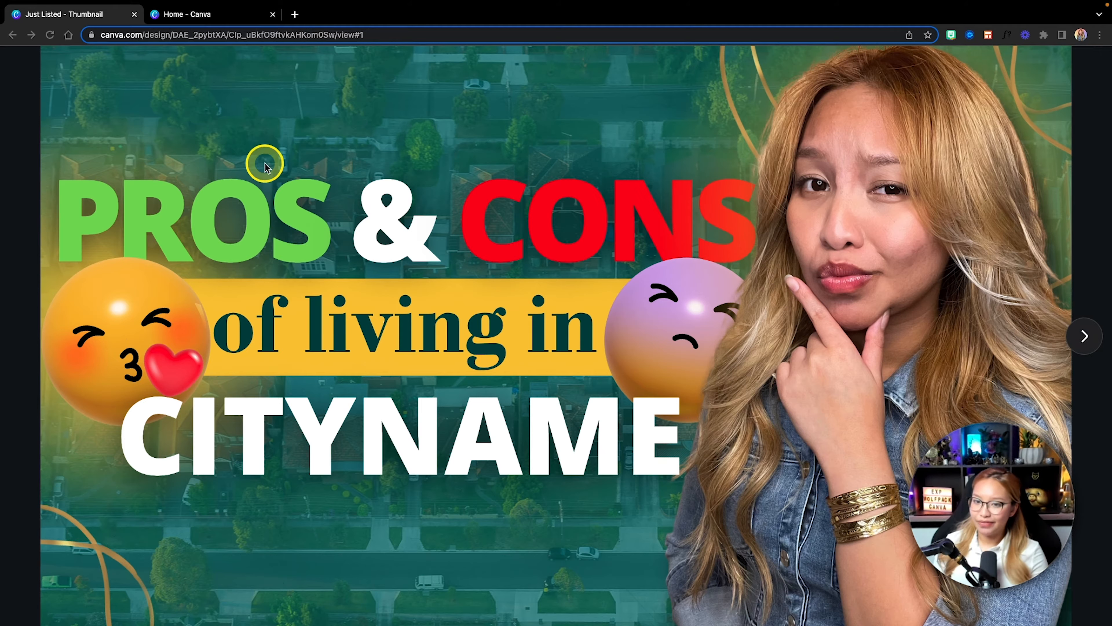
Step: Create a new blank YouTube Thumbnail design at 1280 × 720 px from the Canva home page
{"action": "left_click", "coordinate": [202, 16]}
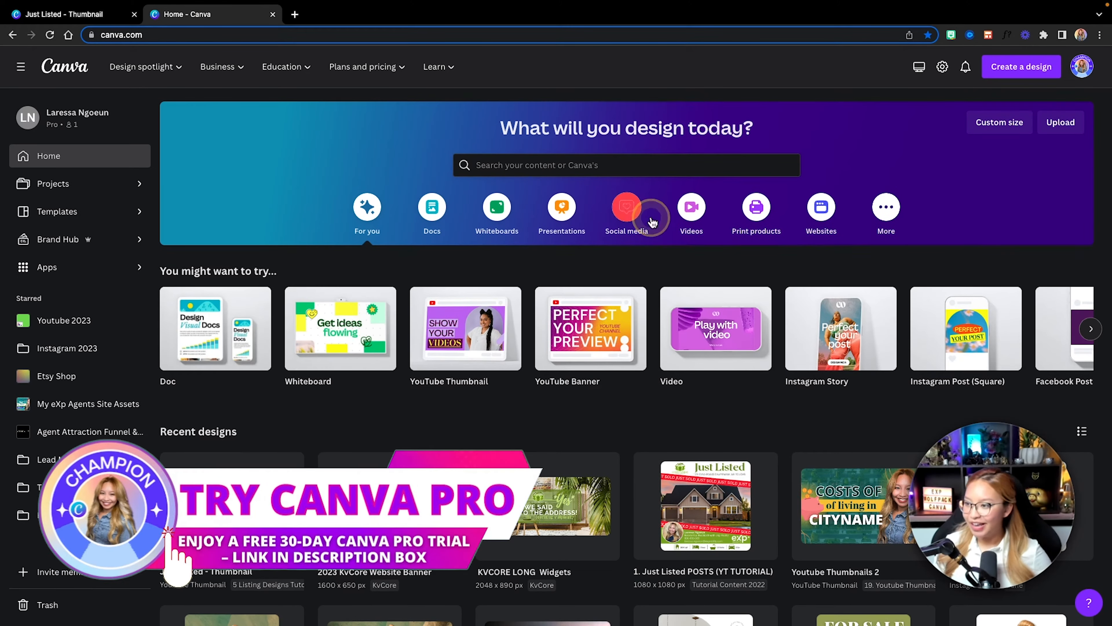
{"action": "left_click", "coordinate": [1016, 71]}
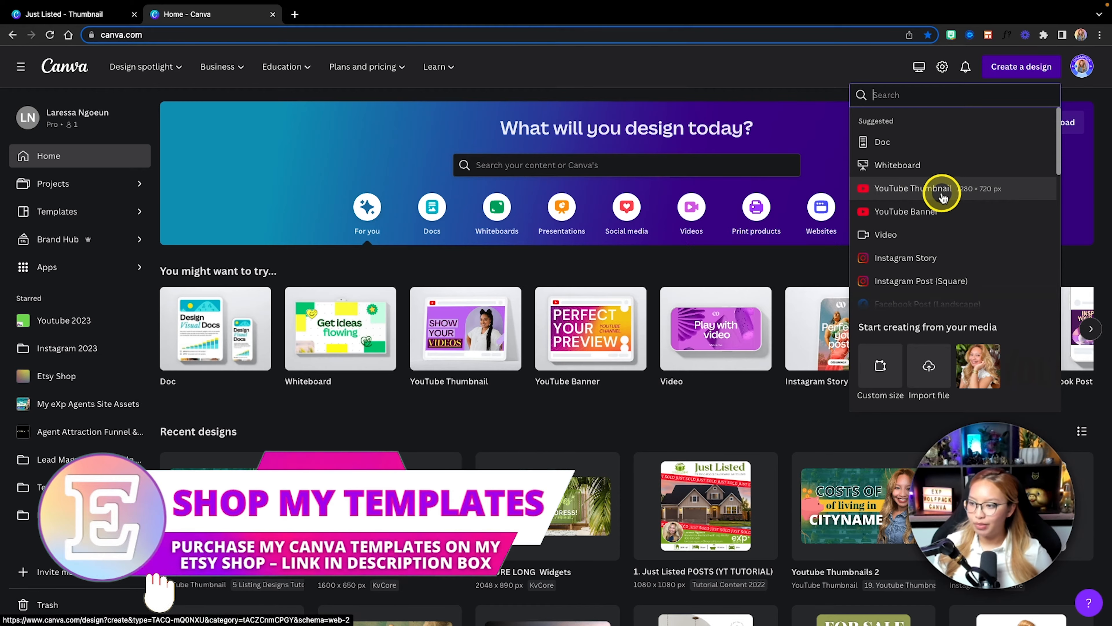
{"action": "left_click", "coordinate": [992, 192]}
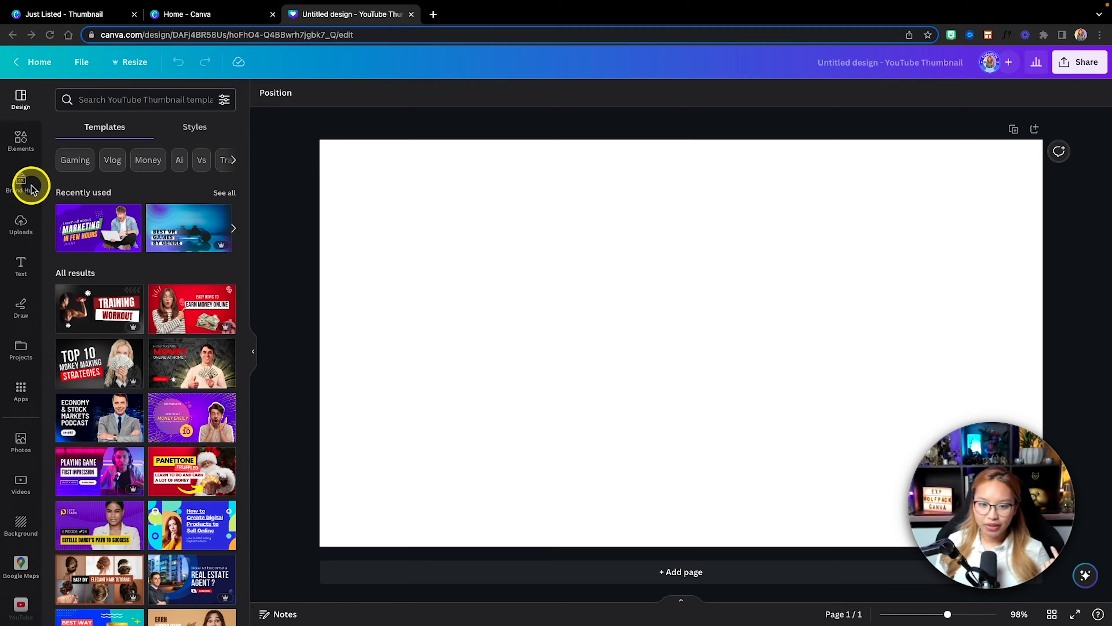
Step: Switch the active brand kit from Loden Living to Etsy Agent 2
{"action": "left_click", "coordinate": [21, 182]}
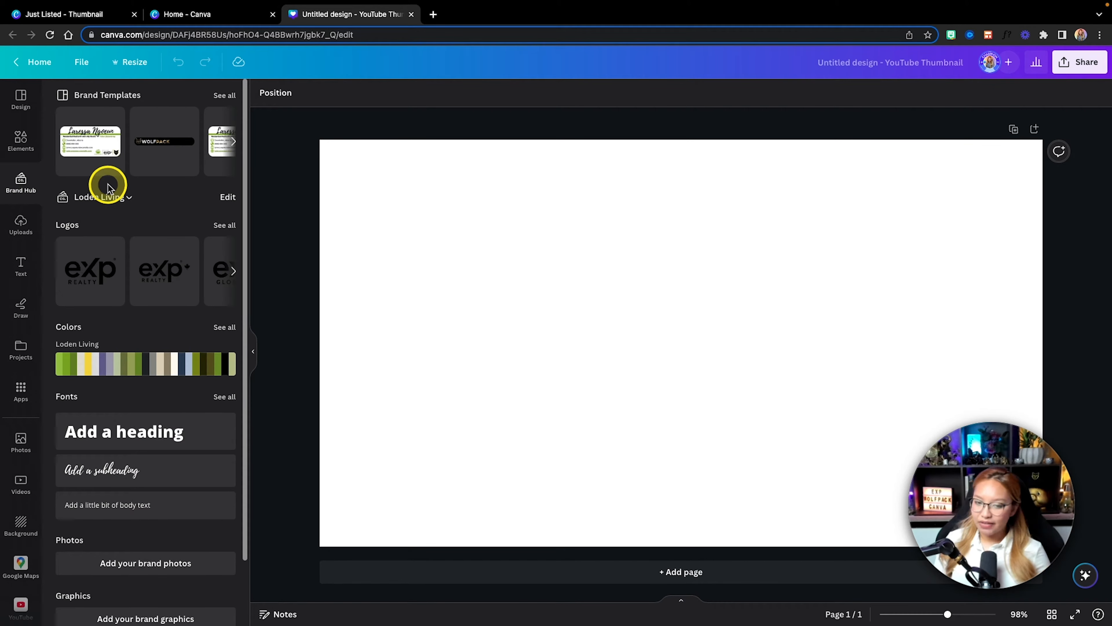
{"action": "left_click", "coordinate": [112, 201]}
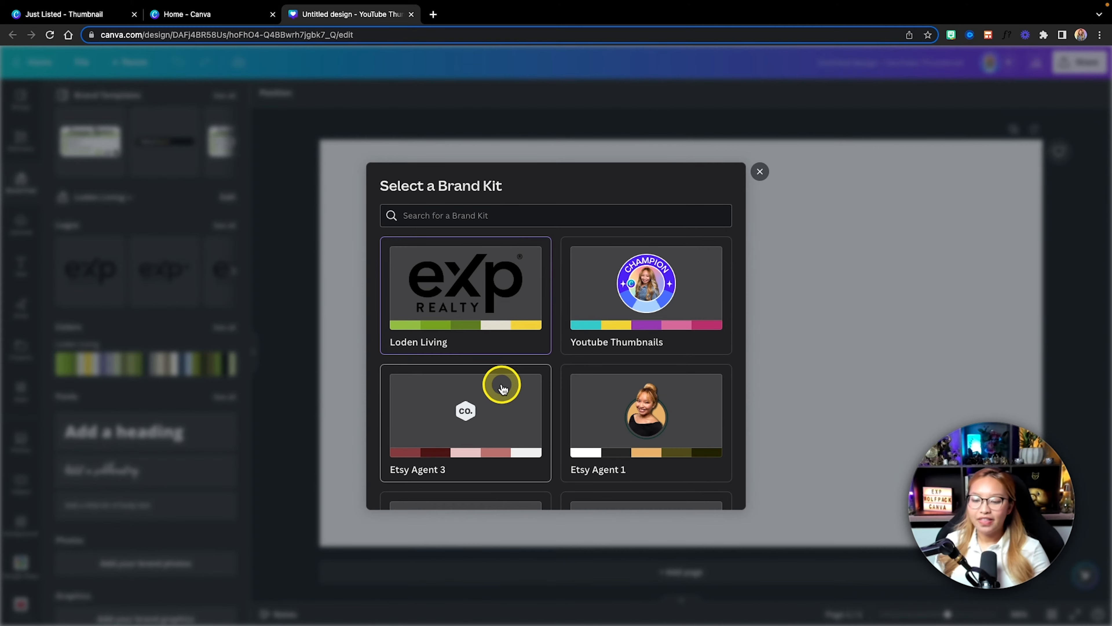
{"action": "scroll", "coordinate": [503, 387], "scroll_direction": "down", "scroll_amount": 3}
{"action": "scroll", "coordinate": [503, 388], "scroll_direction": "up", "scroll_amount": 2}
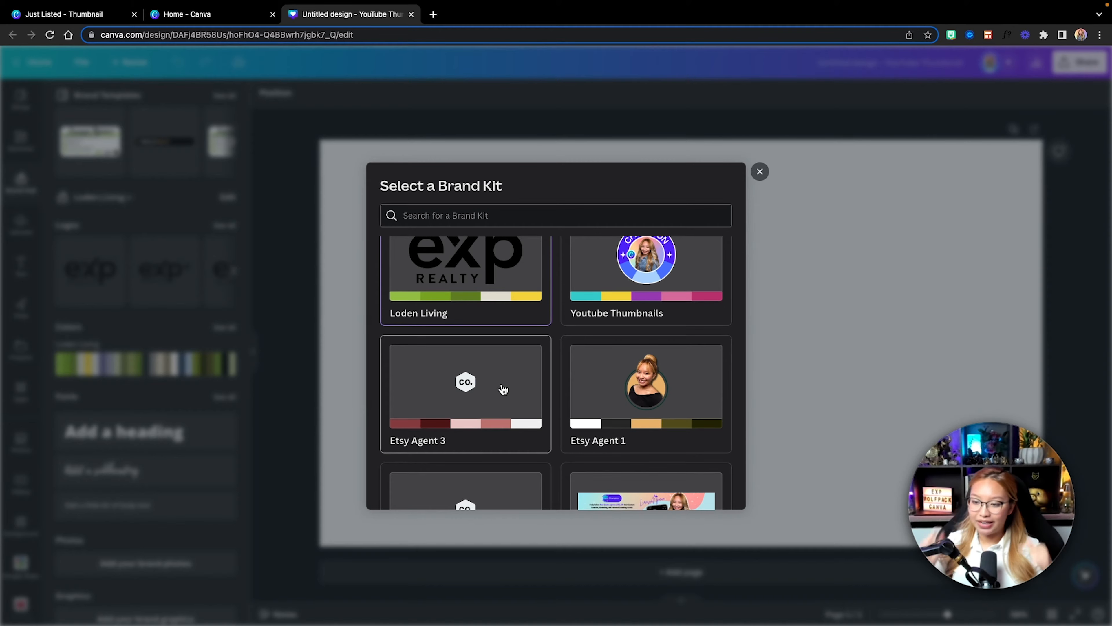
{"action": "scroll", "coordinate": [502, 388], "scroll_direction": "down", "scroll_amount": 2}
{"action": "left_click", "coordinate": [456, 440]}
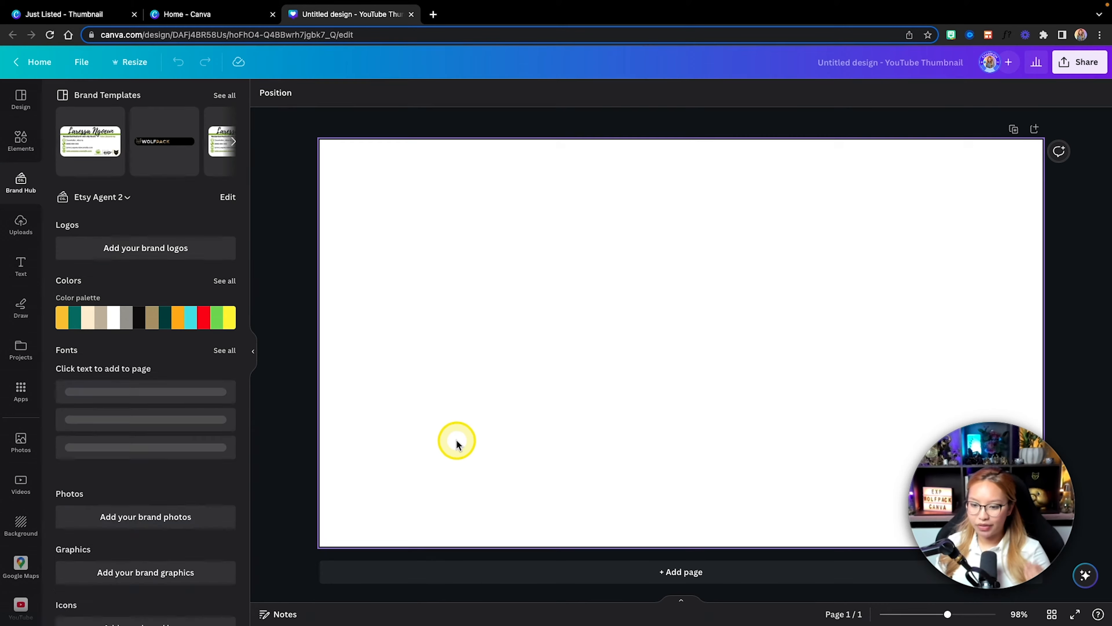
{"action": "scroll", "coordinate": [212, 427], "scroll_direction": "down", "scroll_amount": 2}
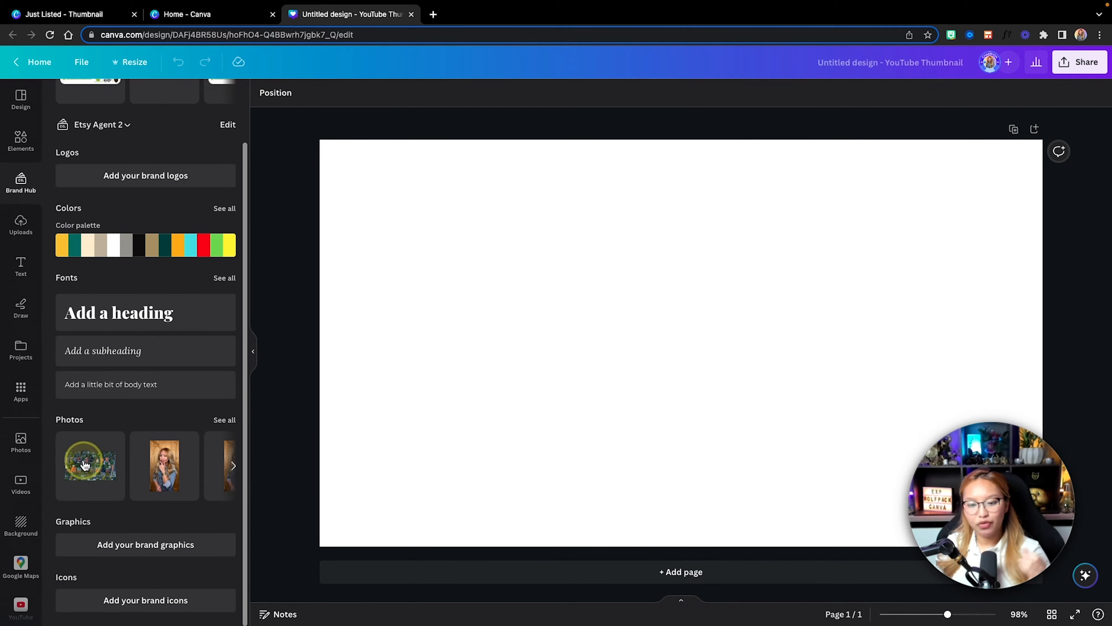
{"action": "left_click_drag", "start_coordinate": [85, 465], "coordinate": [367, 391]}
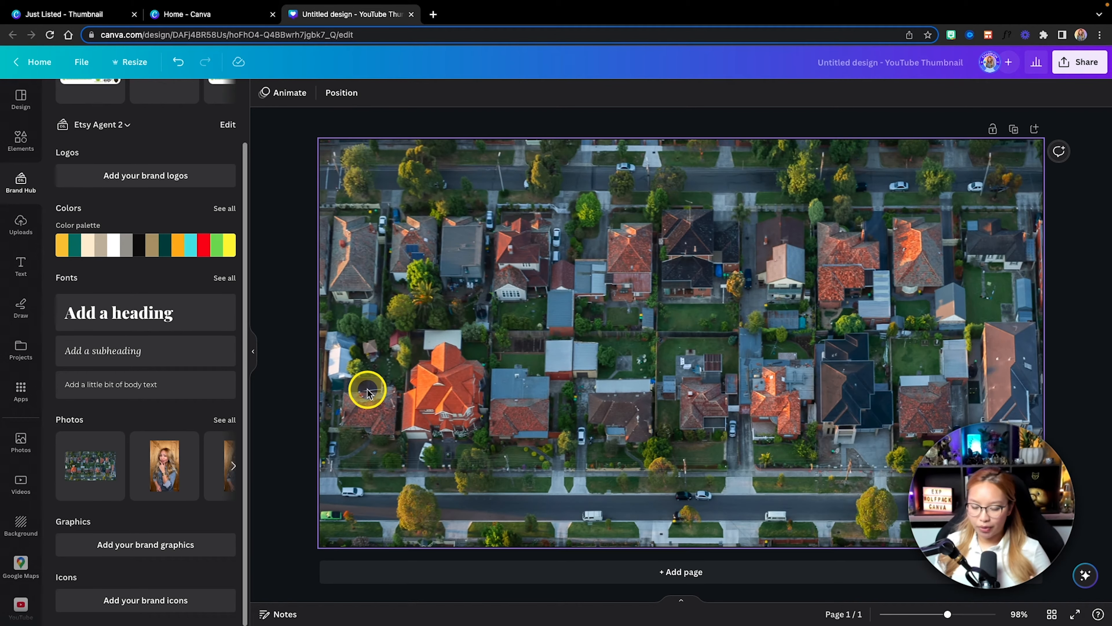
{"action": "left_click", "coordinate": [396, 372]}
{"action": "key", "text": "Delete"}
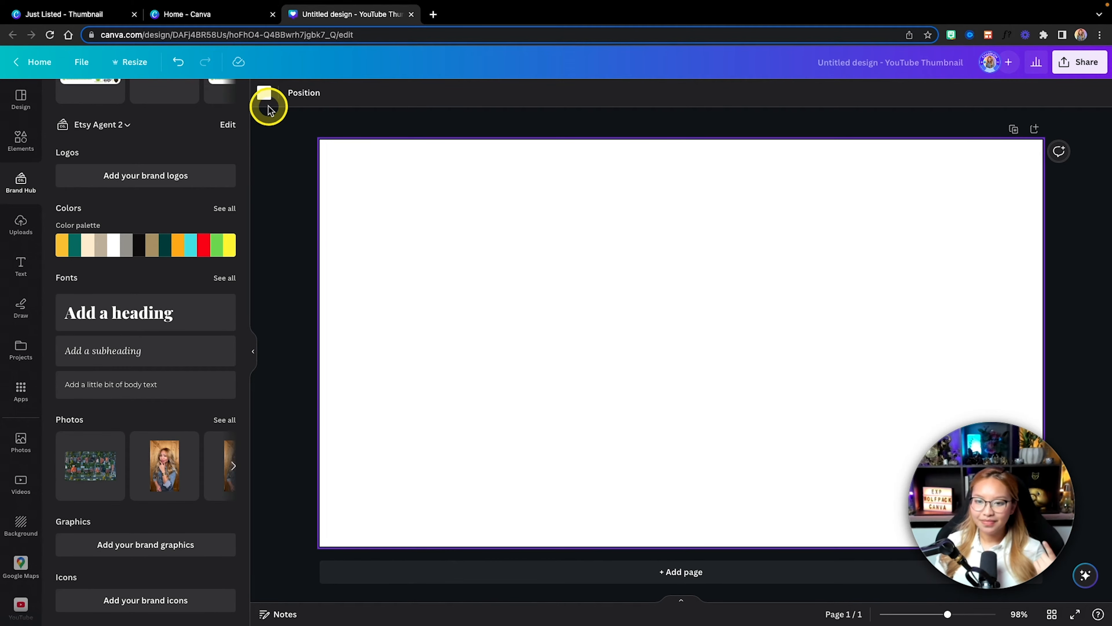
Step: Fill the page background with the brand teal #1b746b and set the brand kit's aerial neighbourhood photo as the background image
{"action": "left_click", "coordinate": [264, 93]}
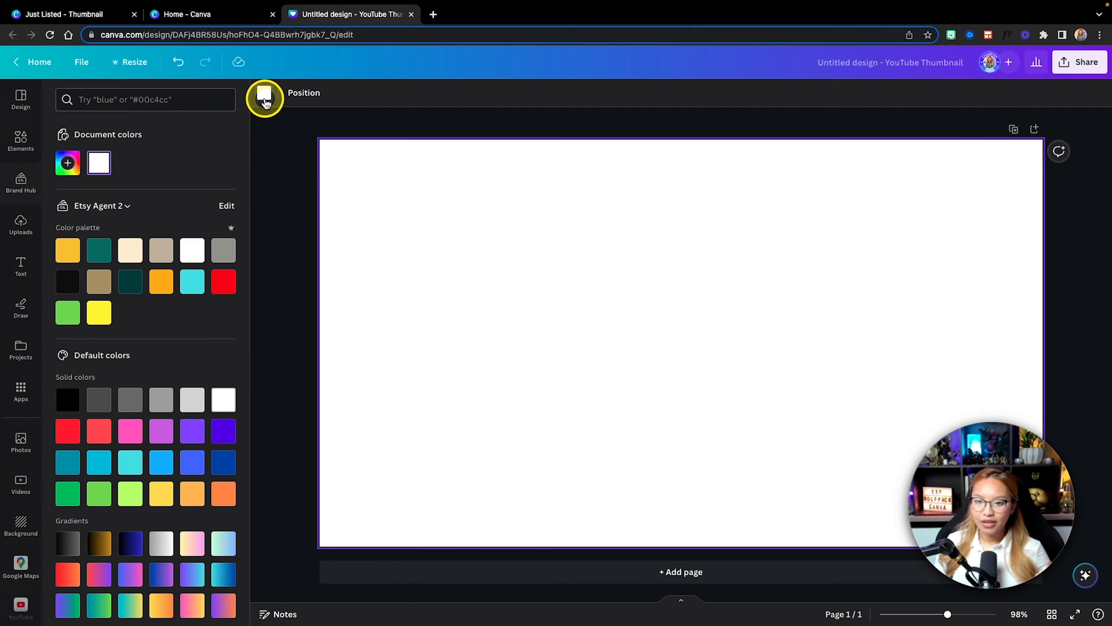
{"action": "left_click", "coordinate": [100, 251]}
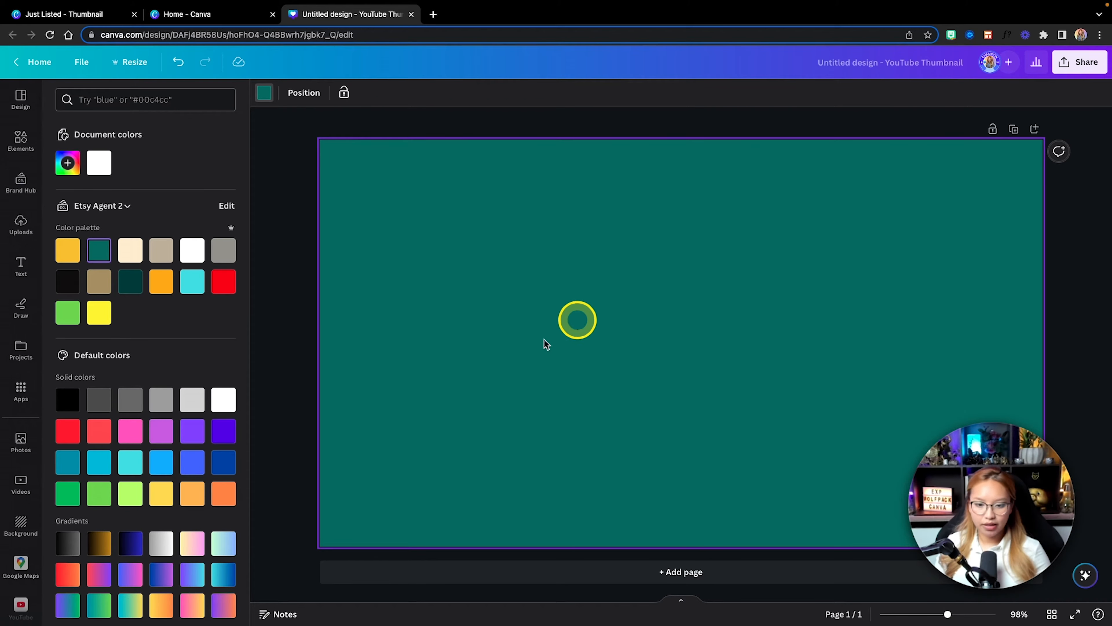
{"action": "left_click", "coordinate": [21, 179]}
{"action": "left_click_drag", "start_coordinate": [94, 460], "coordinate": [323, 346]}
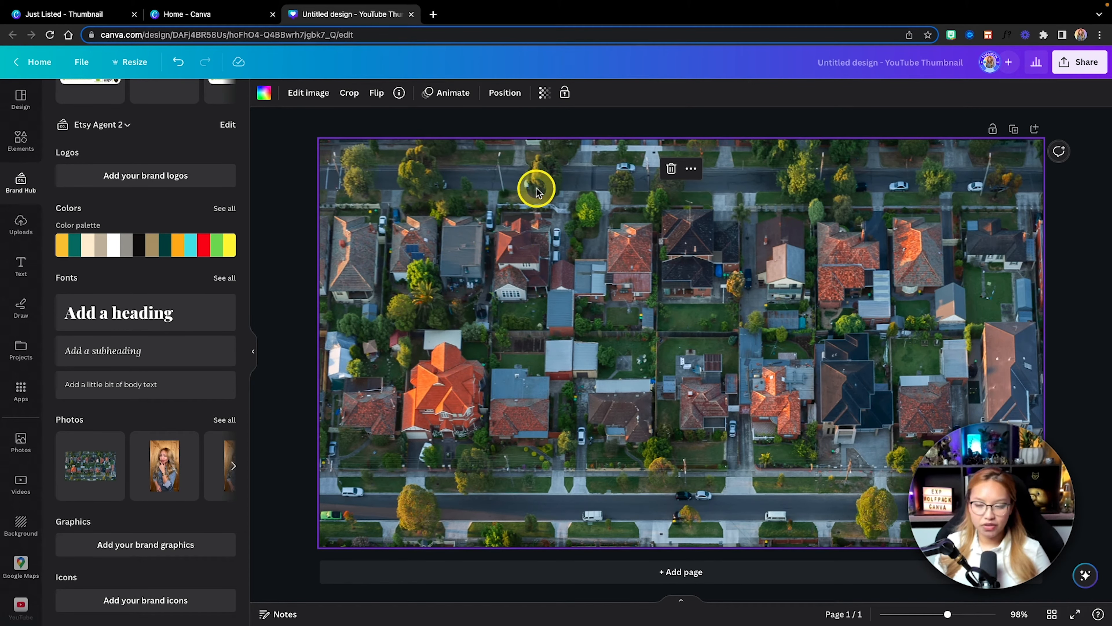
Step: Set the transparency of the aerial background photo to 19
{"action": "left_click", "coordinate": [545, 94]}
{"action": "left_click", "coordinate": [531, 139]}
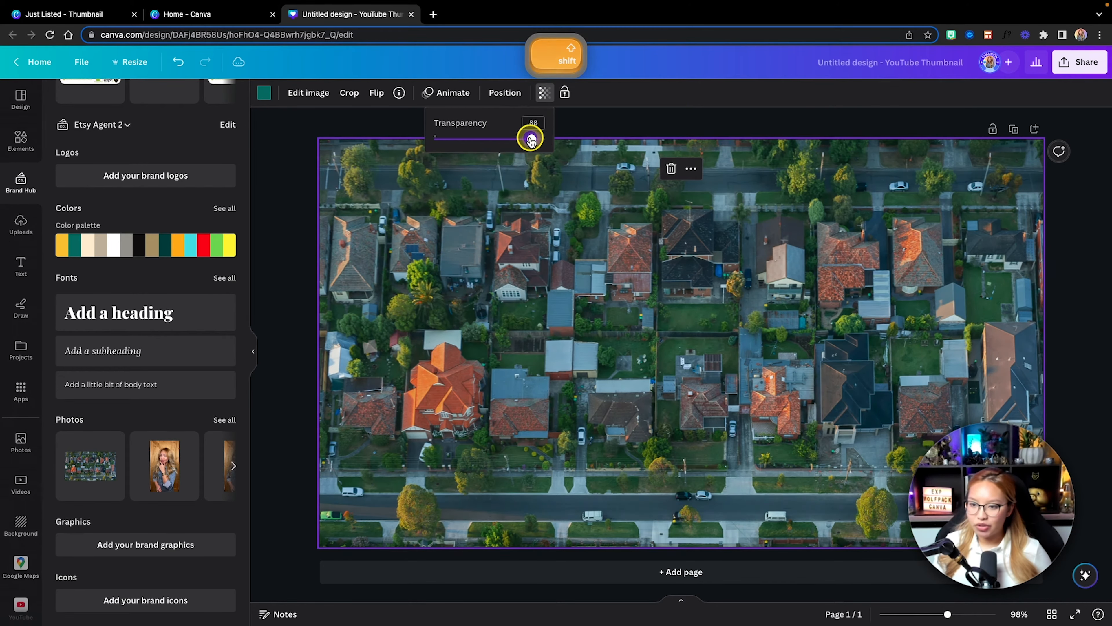
{"action": "left_click_drag", "start_coordinate": [531, 139], "coordinate": [457, 144]}
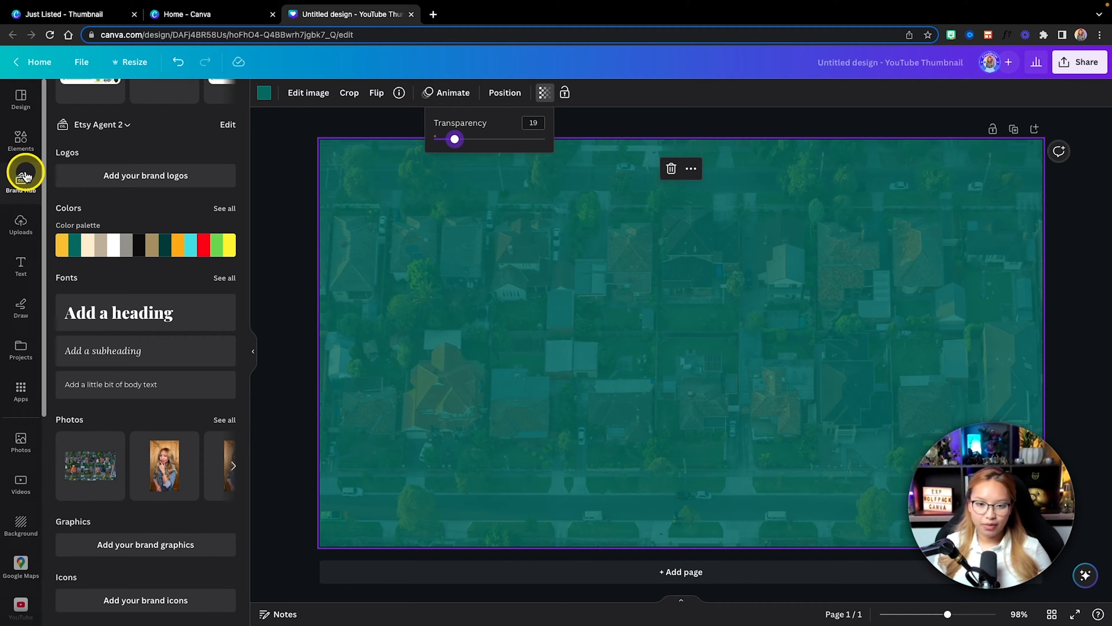
Step: Add the blurred orange circle from the "circle gradient" graphics and recolour it with the brand kit's golden yellow
{"action": "left_click", "coordinate": [22, 139]}
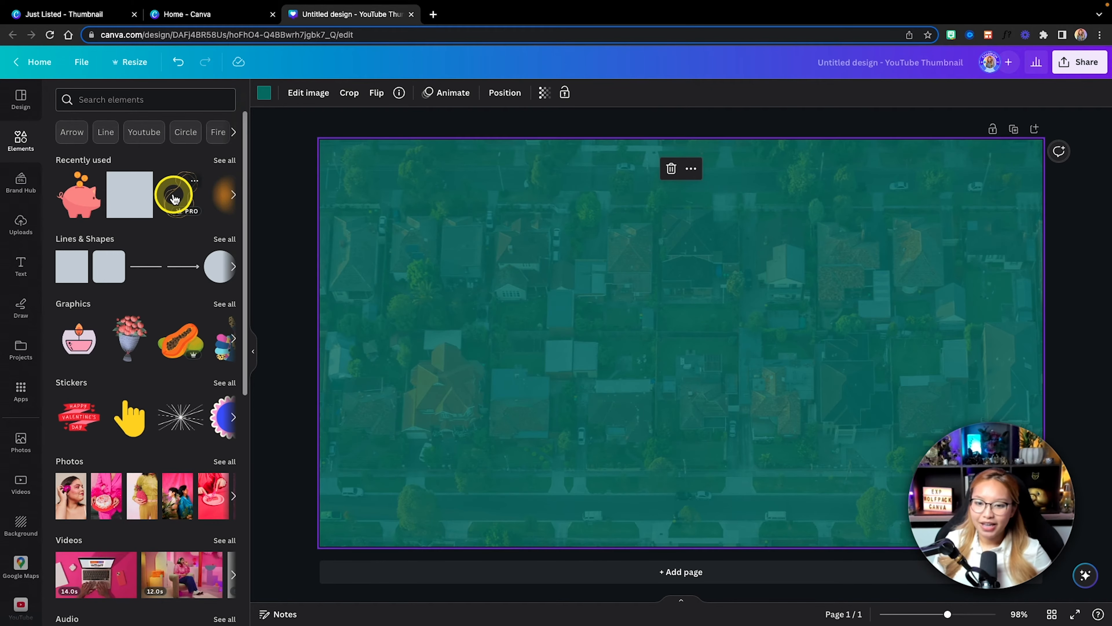
{"action": "left_click", "coordinate": [106, 94]}
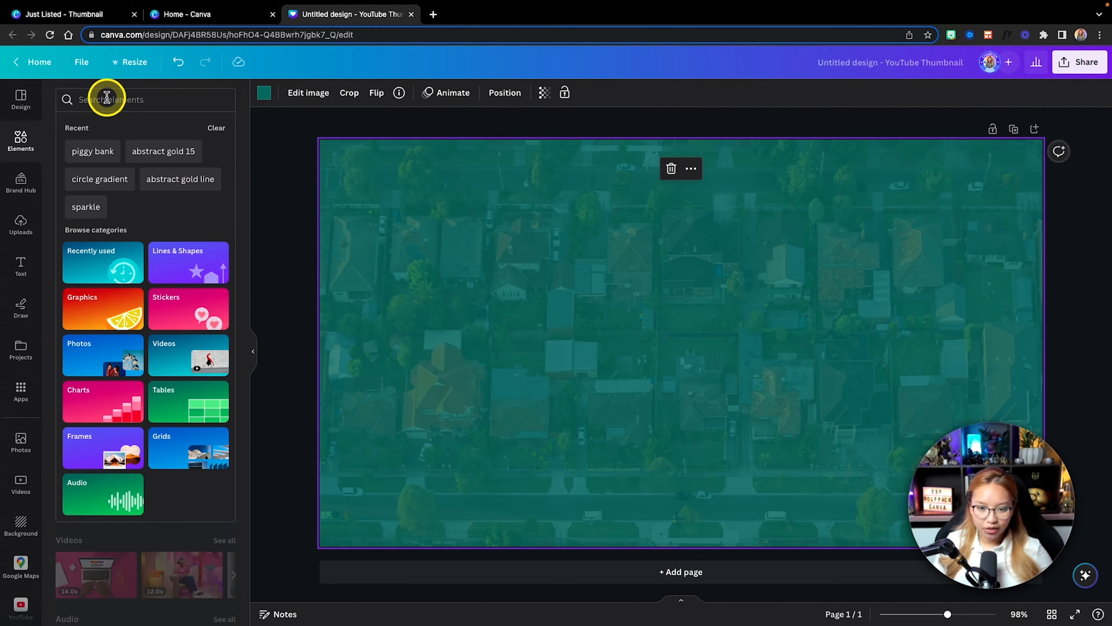
{"action": "left_click", "coordinate": [117, 188]}
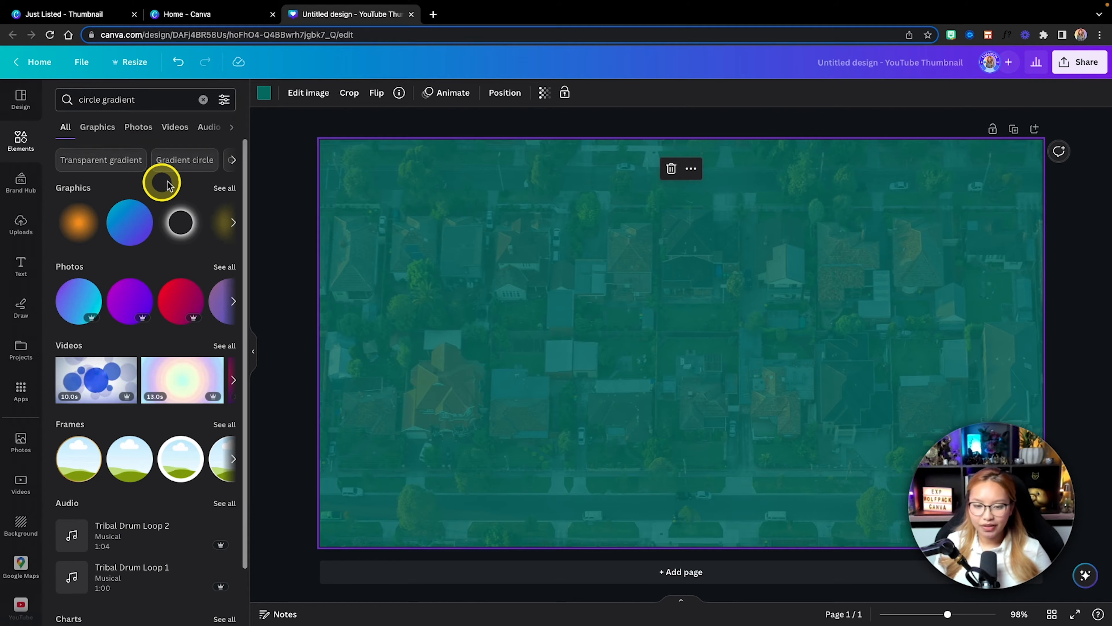
{"action": "left_click", "coordinate": [224, 187]}
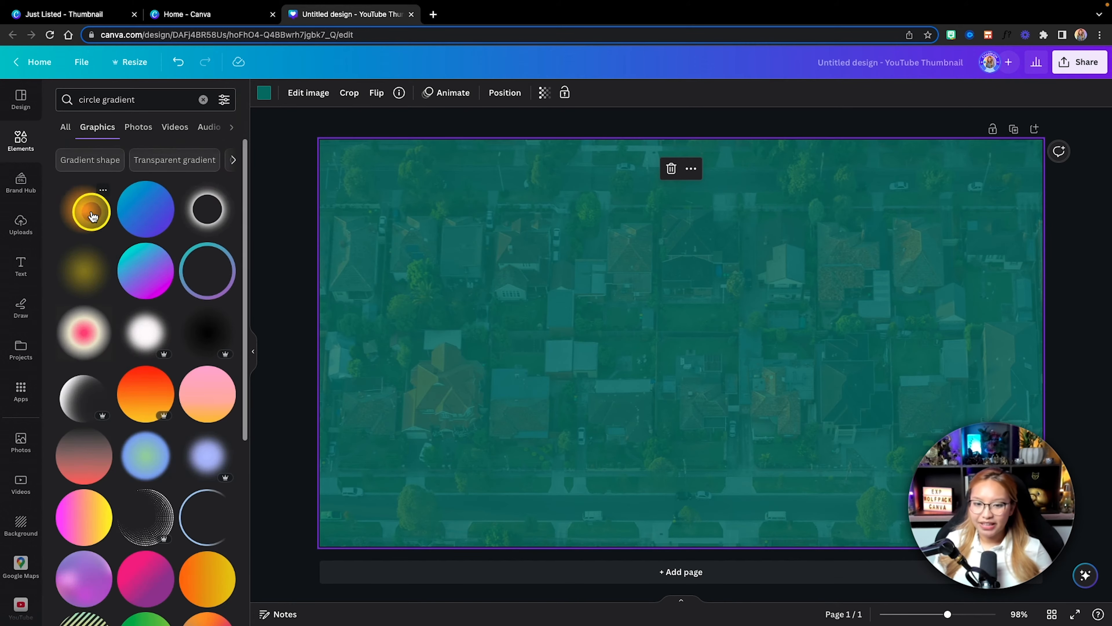
{"action": "left_click", "coordinate": [81, 219]}
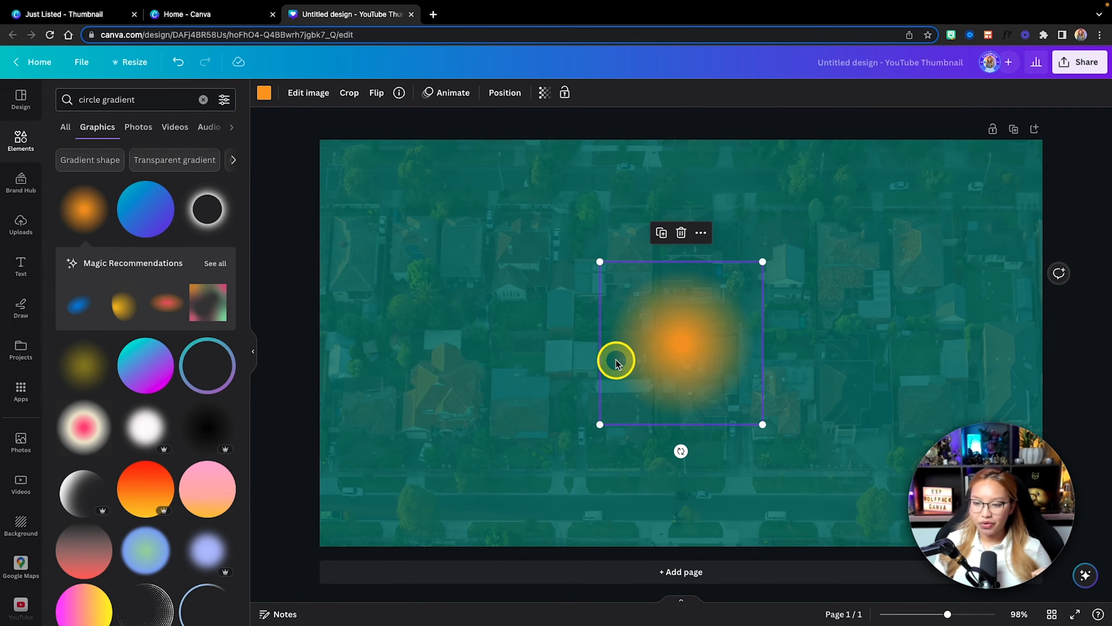
{"action": "left_click", "coordinate": [261, 95]}
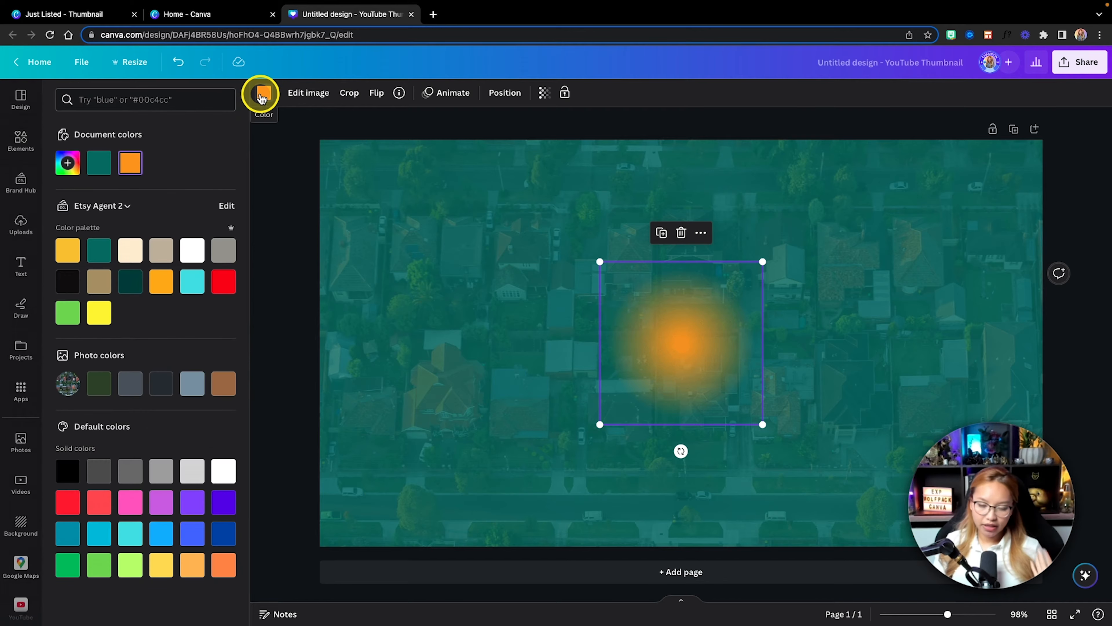
{"action": "left_click", "coordinate": [71, 247]}
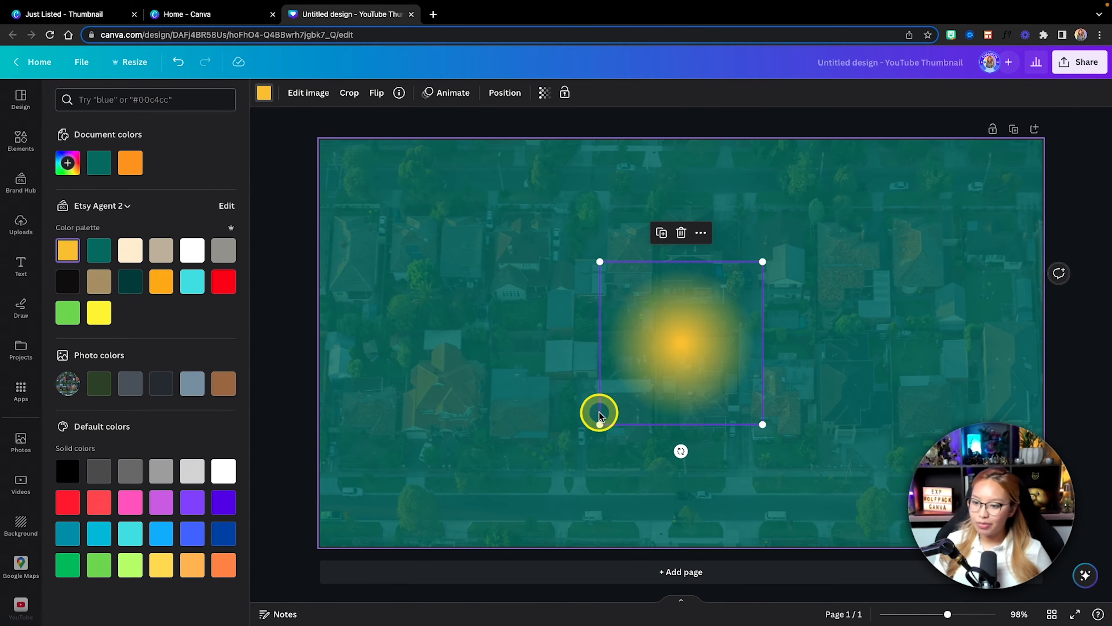
Step: Enlarge the yellow glow, partly off the page's lower-left corner, and set its transparency to 69
{"action": "left_click_drag", "start_coordinate": [595, 420], "coordinate": [522, 500]}
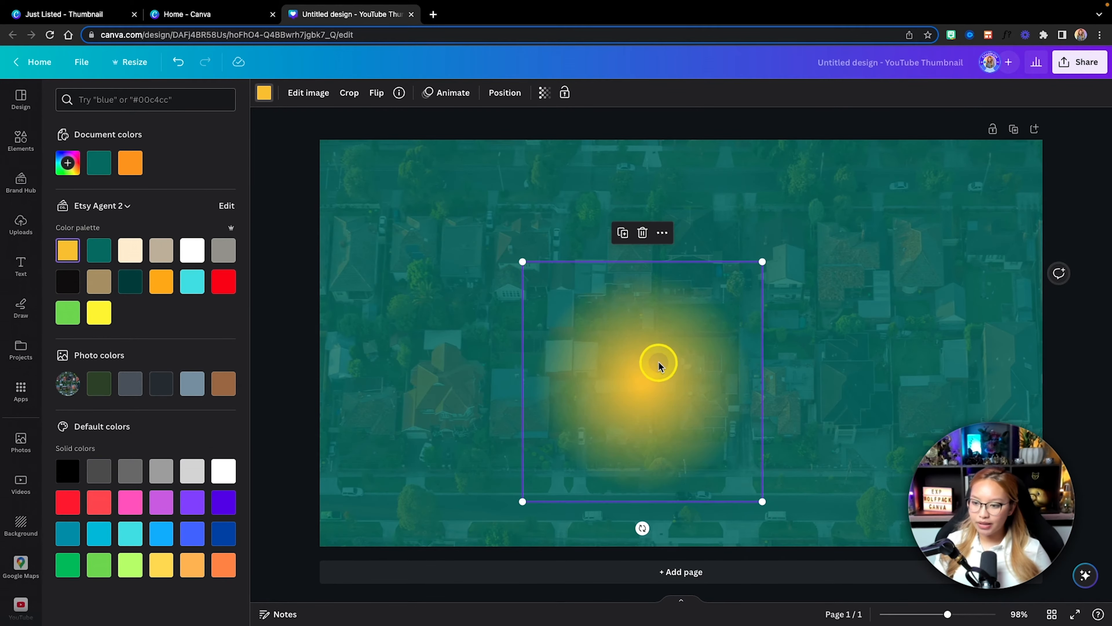
{"action": "left_click_drag", "start_coordinate": [658, 365], "coordinate": [395, 467]}
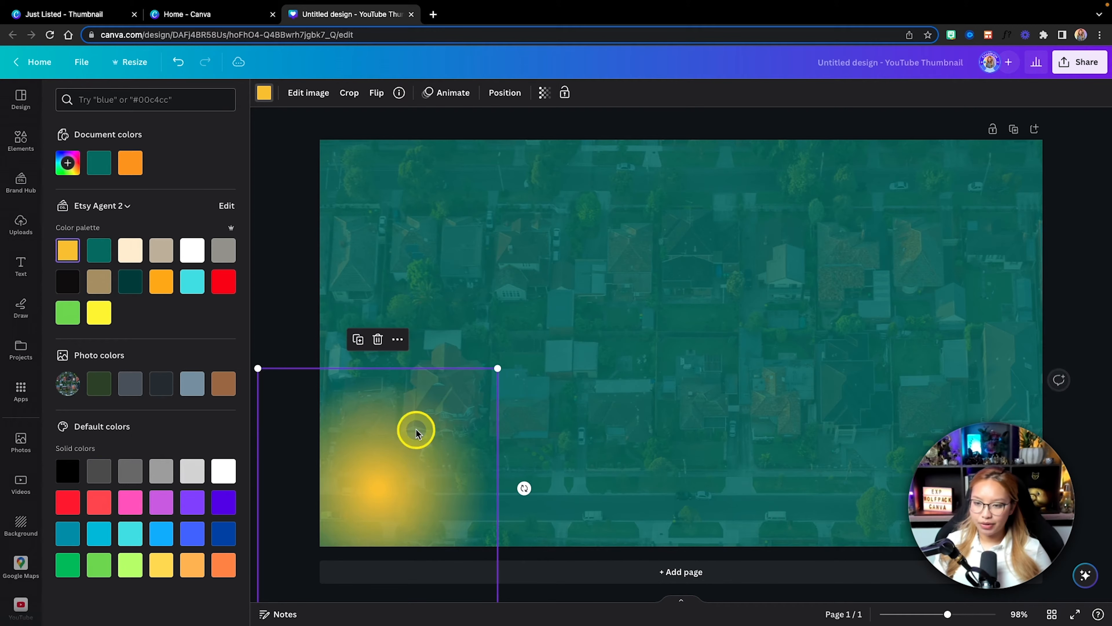
{"action": "left_click", "coordinate": [544, 92]}
{"action": "left_click", "coordinate": [520, 138]}
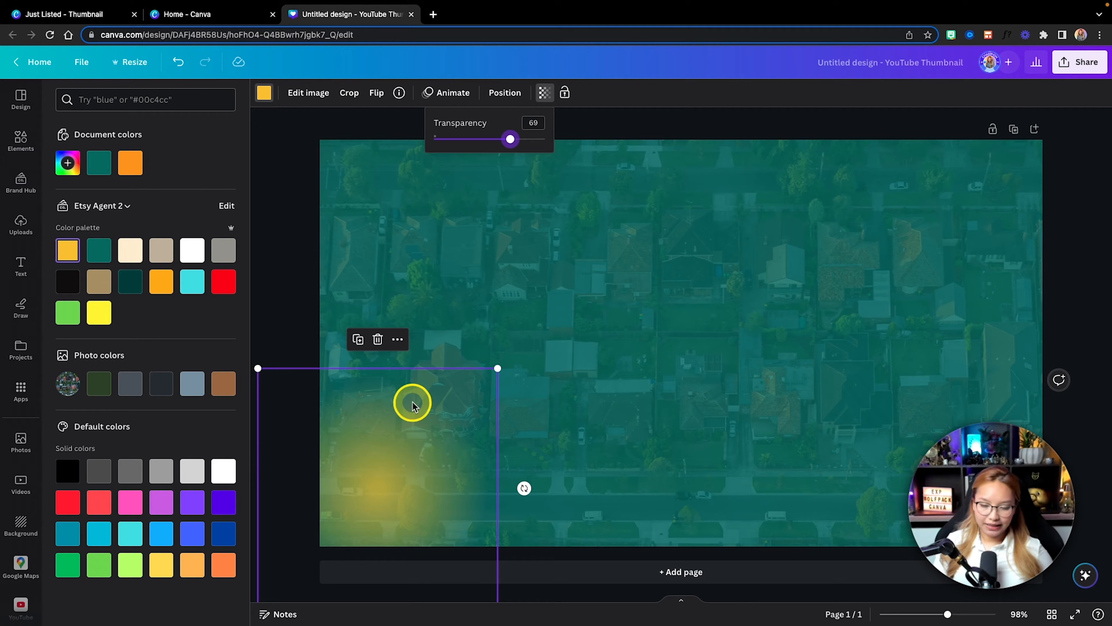
Step: Duplicate the yellow glow into the page's upper-right area, slightly enlarged, and set the copy's transparency to 81
{"action": "left_click_drag", "start_coordinate": [369, 489], "coordinate": [942, 259]}
{"action": "left_click_drag", "start_coordinate": [823, 380], "coordinate": [783, 414]}
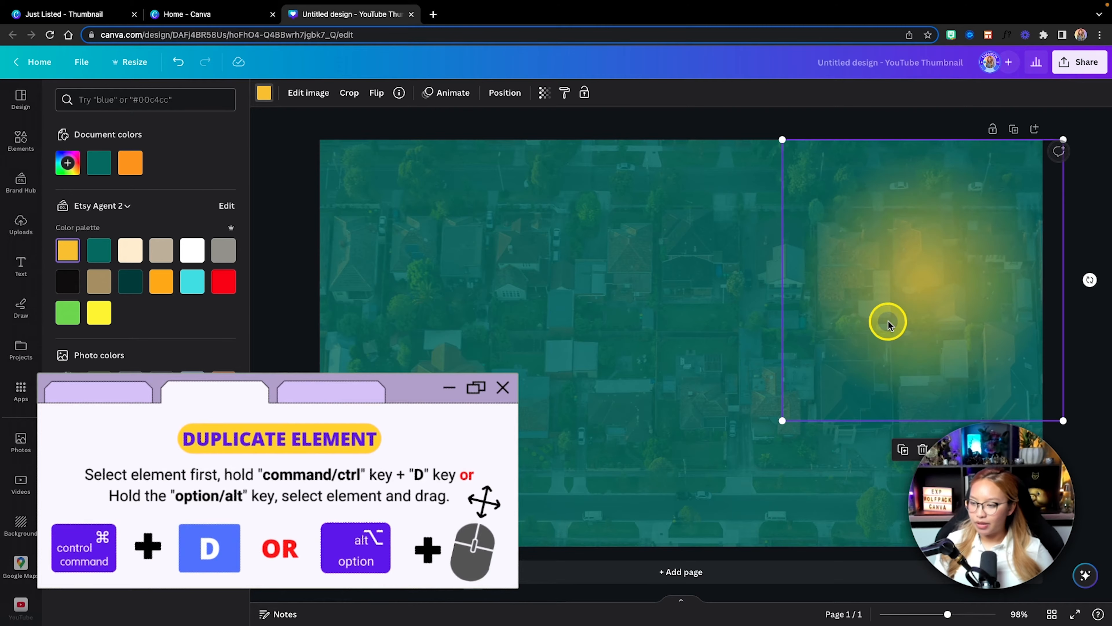
{"action": "left_click", "coordinate": [544, 93]}
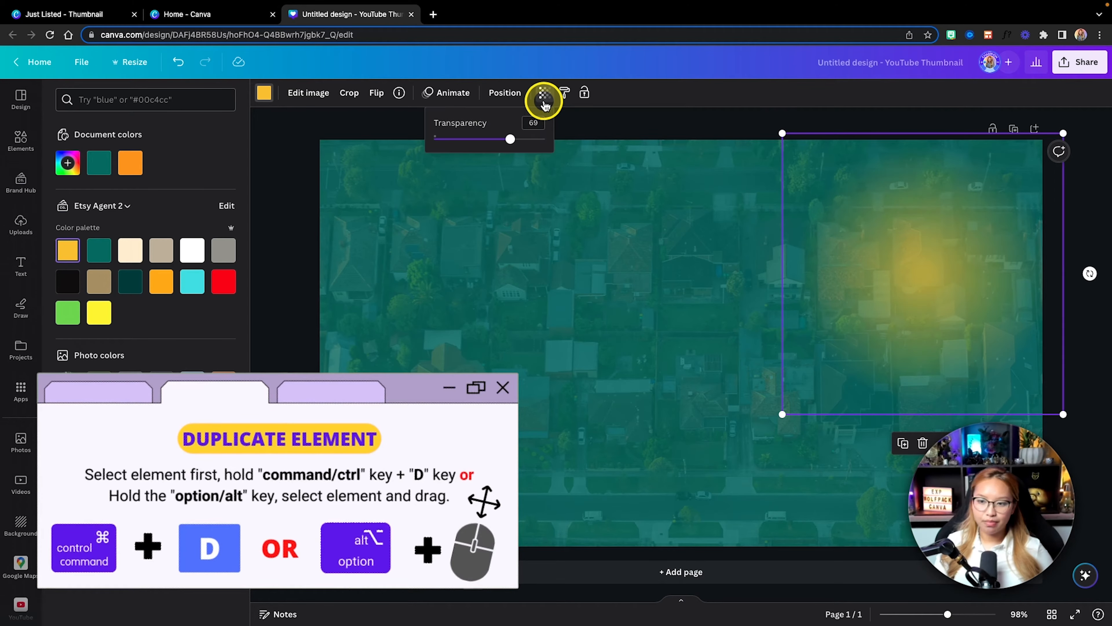
{"action": "left_click_drag", "start_coordinate": [513, 141], "coordinate": [522, 140]}
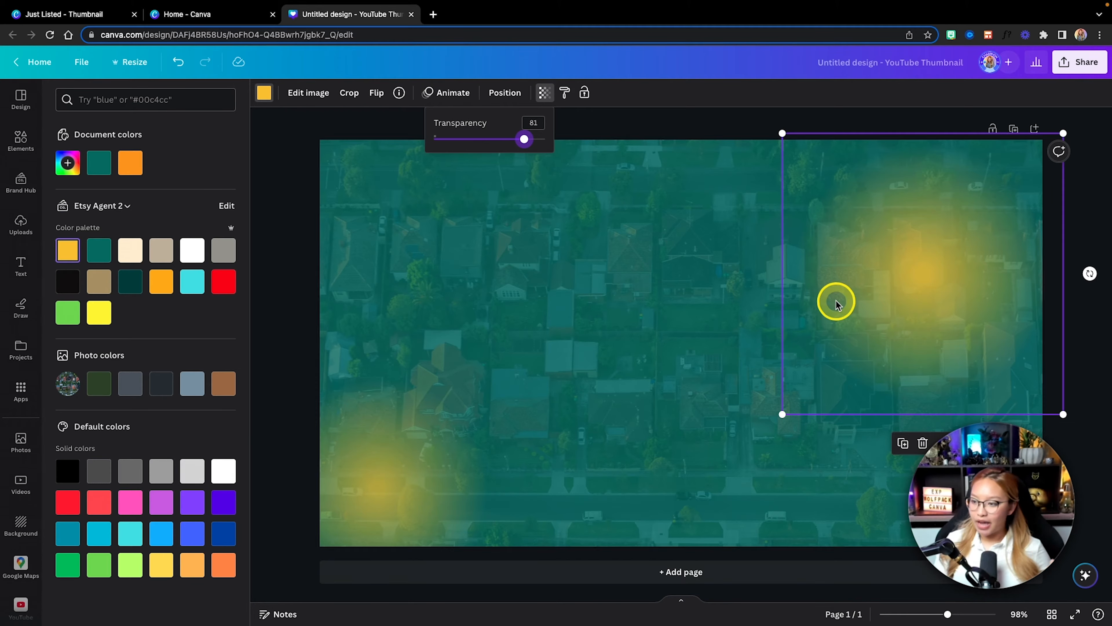
{"action": "left_click_drag", "start_coordinate": [844, 301], "coordinate": [832, 304]}
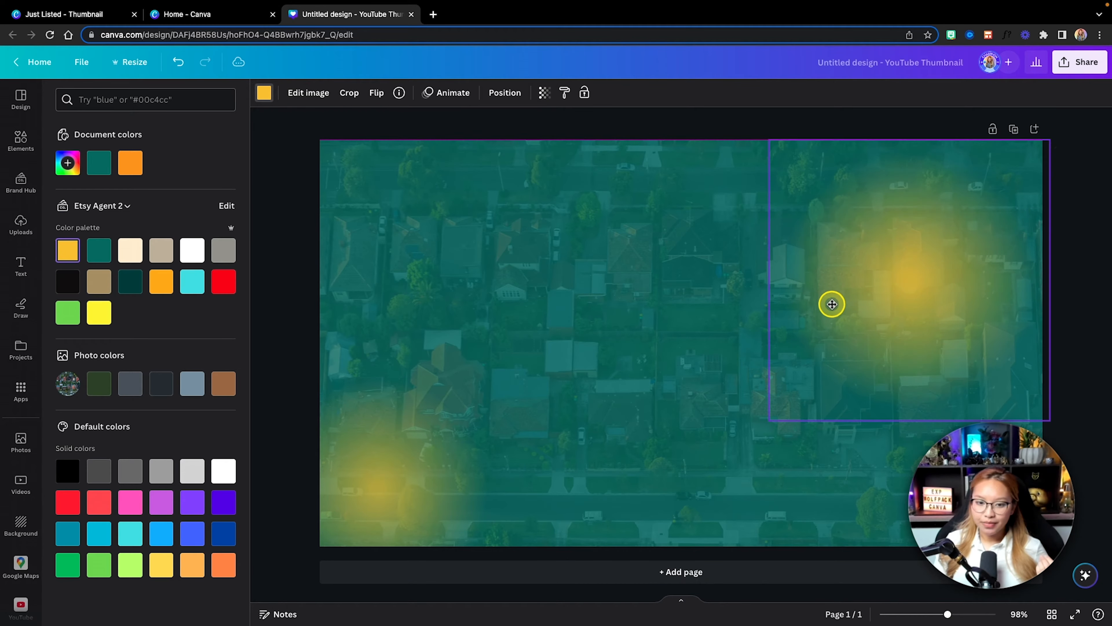
Step: Add the Abstract Gold 15 line graphic from the recently used elements and view its details
{"action": "left_click", "coordinate": [18, 139]}
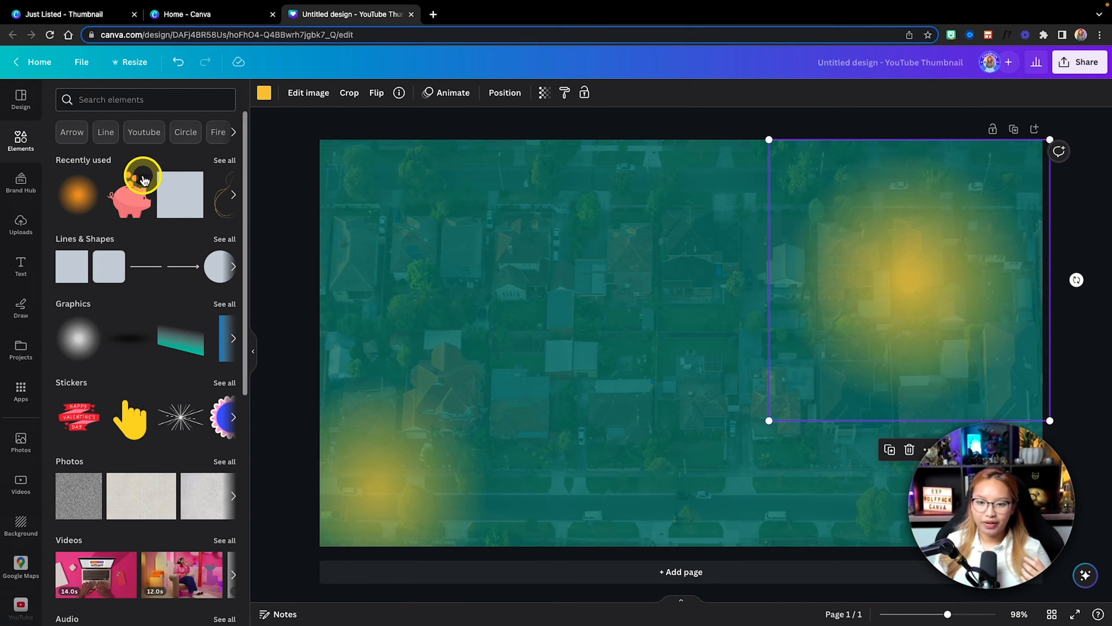
{"action": "scroll", "coordinate": [151, 193], "scroll_direction": "right", "scroll_amount": 2}
{"action": "left_click", "coordinate": [157, 205]}
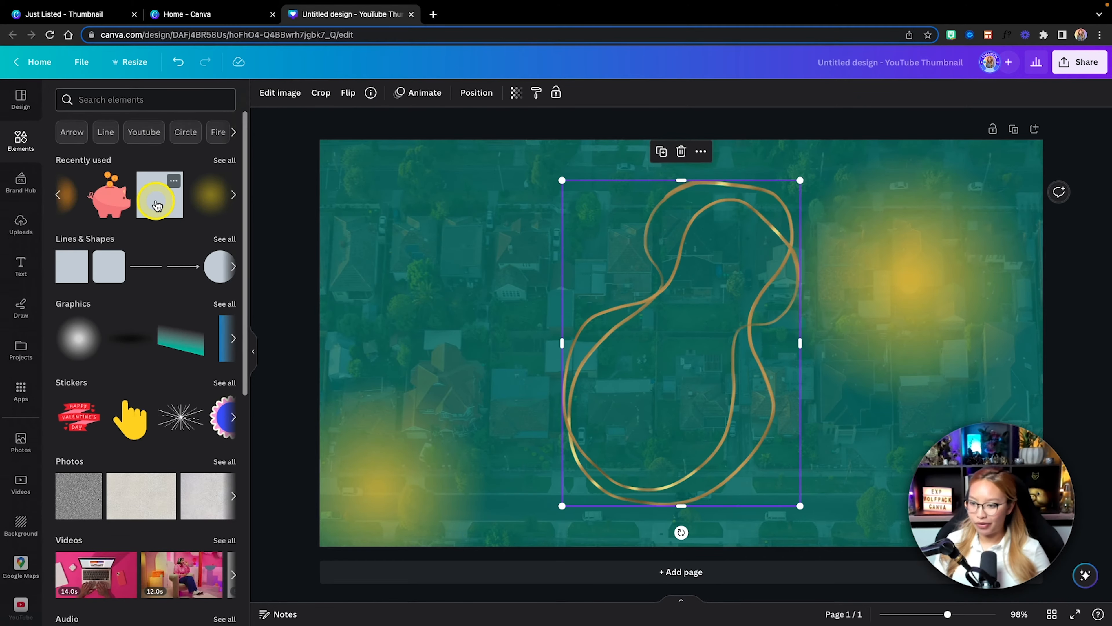
{"action": "left_click", "coordinate": [371, 93]}
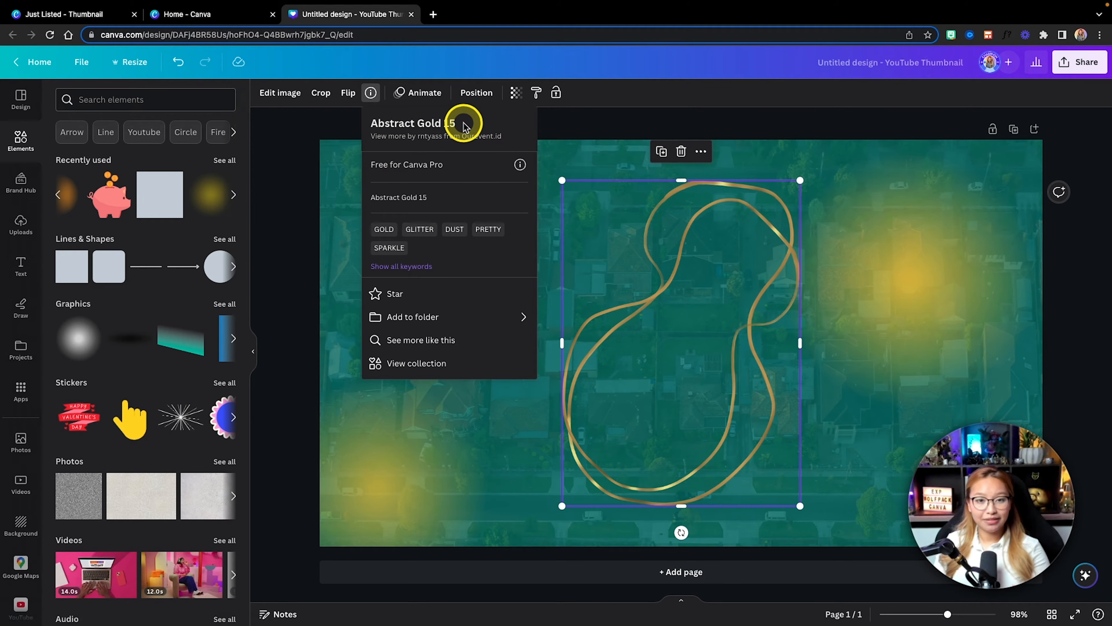
{"action": "left_click", "coordinate": [599, 164]}
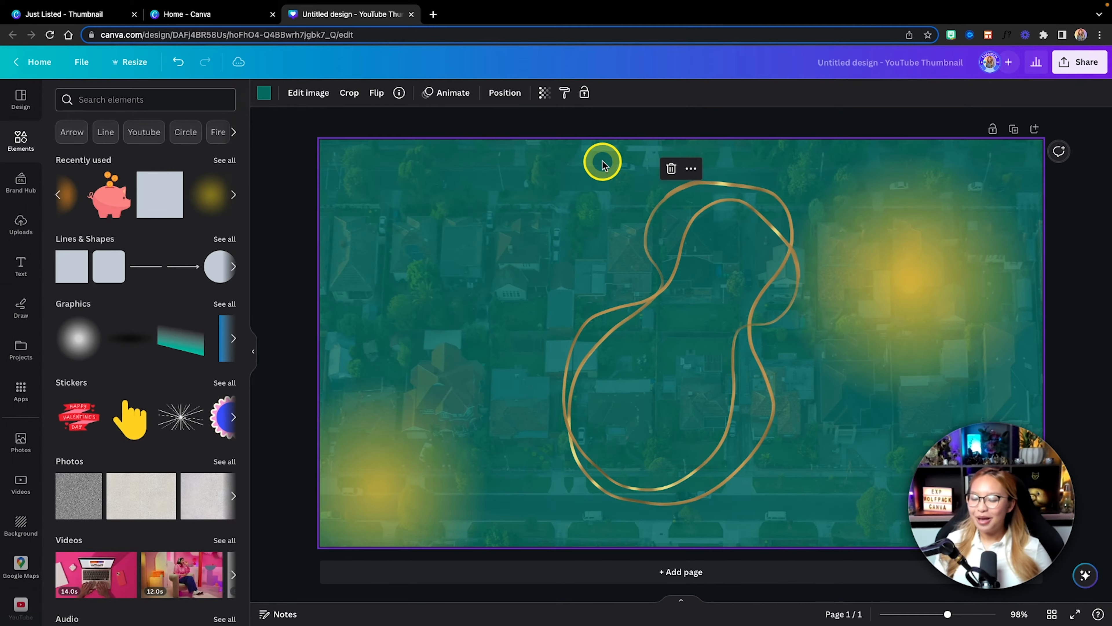
Step: Rotate and shrink the gold line graphic, placing it partly off the page's upper-right corner
{"action": "left_click", "coordinate": [686, 447]}
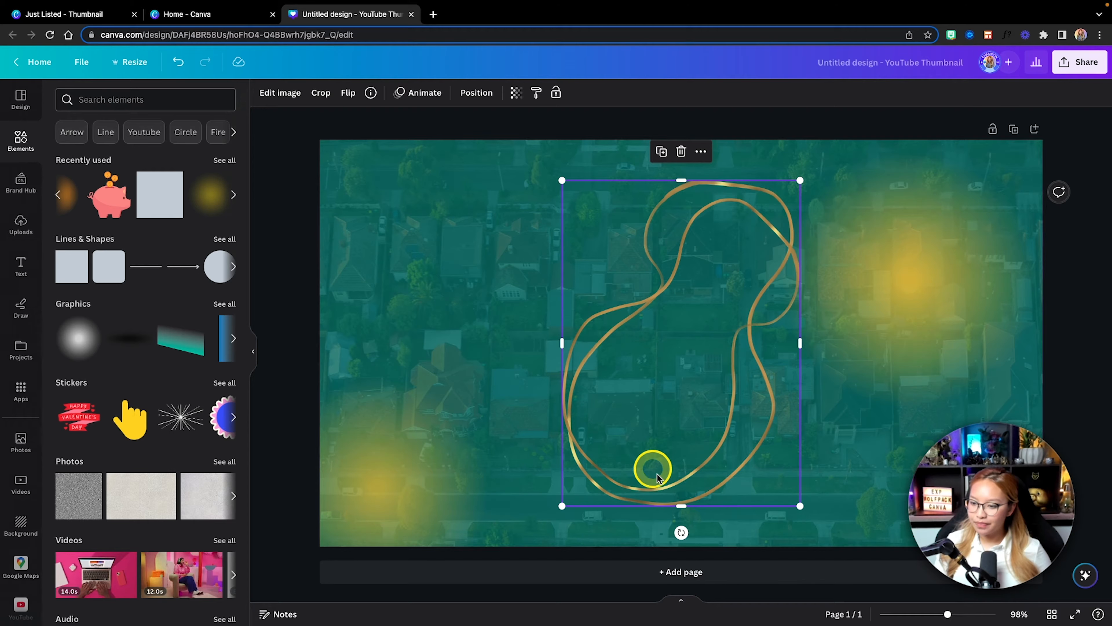
{"action": "mouse_move", "coordinate": [683, 532]}
{"action": "left_mouse_down"}
{"action": "mouse_move", "coordinate": [750, 447]}
{"action": "mouse_move", "coordinate": [761, 370]}
{"action": "left_mouse_up"}
{"action": "mouse_move", "coordinate": [794, 510]}
{"action": "left_mouse_down"}
{"action": "mouse_move", "coordinate": [845, 489]}
{"action": "mouse_move", "coordinate": [738, 450]}
{"action": "mouse_move", "coordinate": [749, 443]}
{"action": "left_mouse_up"}
{"action": "left_click_drag", "start_coordinate": [649, 358], "coordinate": [961, 250]}
Step: Duplicate the gold line graphic and place the copy partly off the page's lower-left corner
{"action": "left_click_drag", "start_coordinate": [981, 239], "coordinate": [423, 624]}
{"action": "left_click_drag", "start_coordinate": [405, 514], "coordinate": [409, 529]}
{"action": "scroll", "coordinate": [490, 458], "scroll_direction": "down", "scroll_amount": 3}
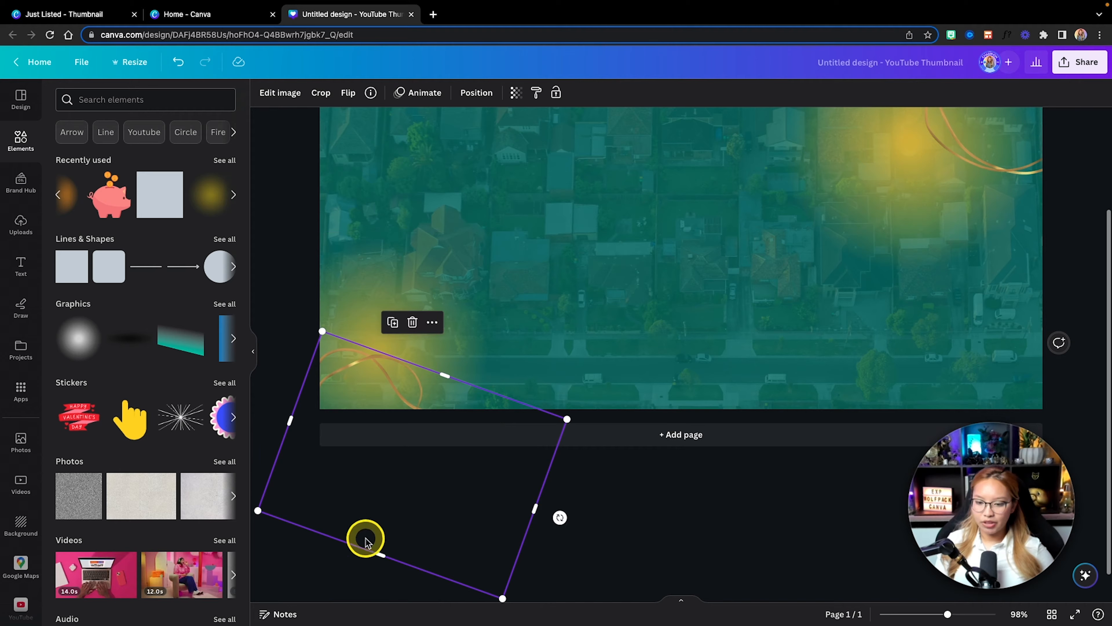
Step: Rotate the copied gold line graphic further, turning its loop the other way, and place it partly off the page's lower-left corner
{"action": "left_click_drag", "start_coordinate": [563, 524], "coordinate": [552, 536]}
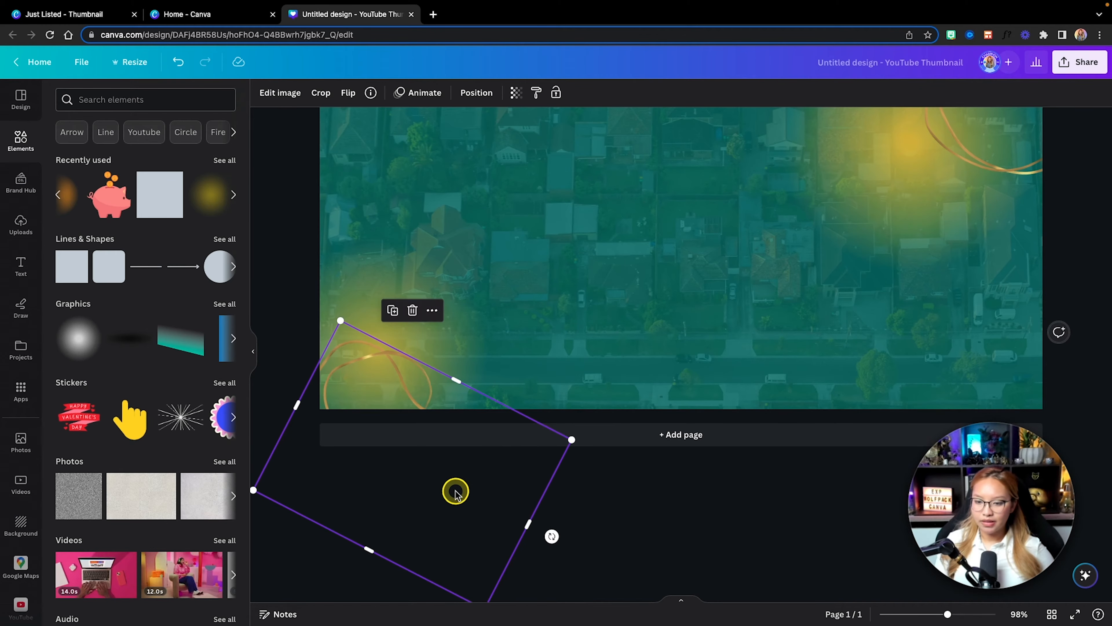
{"action": "scroll", "coordinate": [365, 357], "scroll_direction": "up", "scroll_amount": 3}
{"action": "left_click_drag", "start_coordinate": [366, 357], "coordinate": [439, 231]}
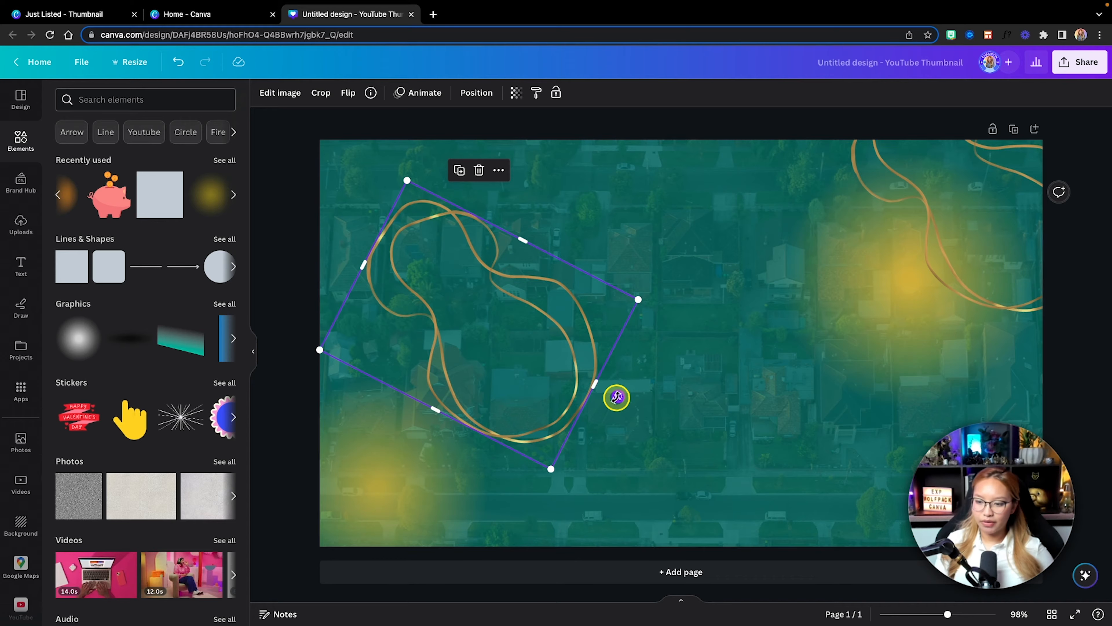
{"action": "left_click_drag", "start_coordinate": [618, 397], "coordinate": [376, 219]}
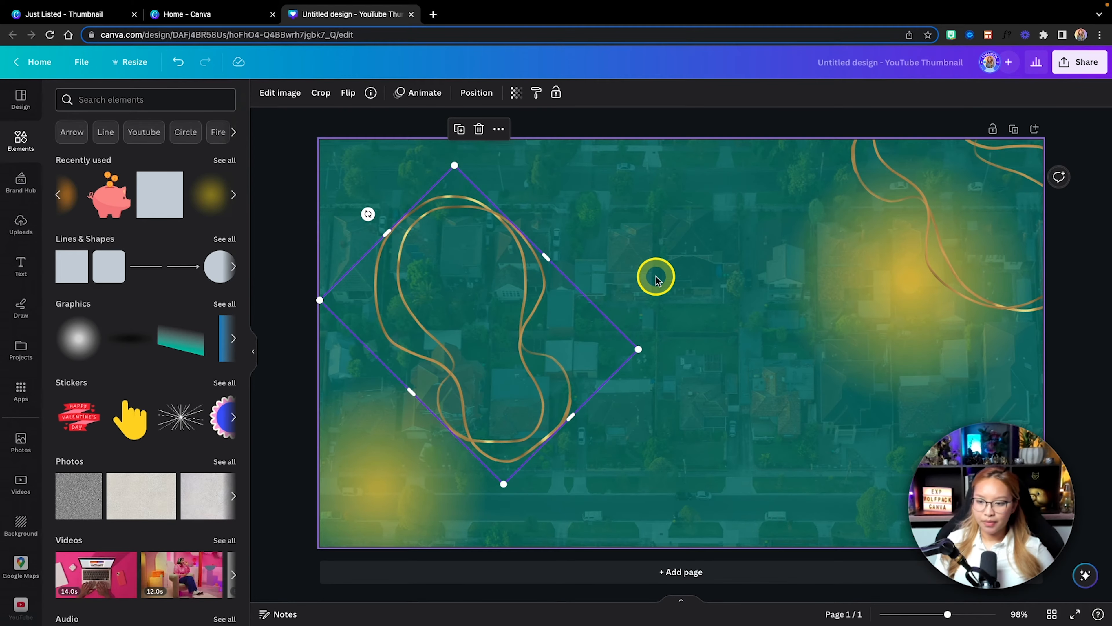
{"action": "left_click_drag", "start_coordinate": [492, 275], "coordinate": [376, 562]}
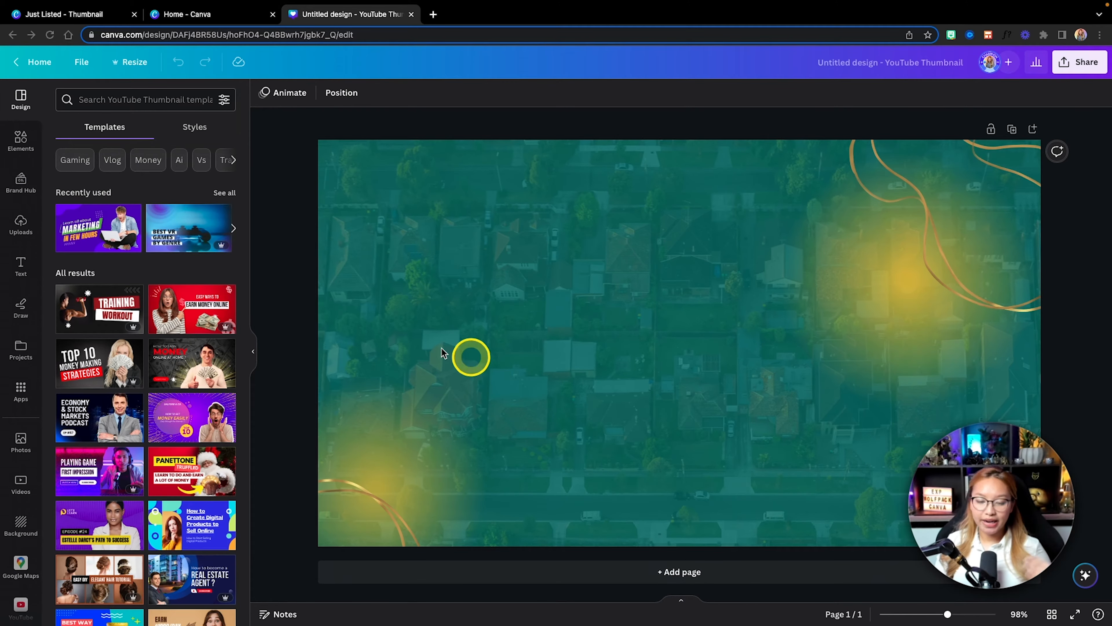
Step: Add a square shape and place it against the page's left edge at mid-height
{"action": "left_click", "coordinate": [22, 141]}
{"action": "left_click", "coordinate": [25, 268]}
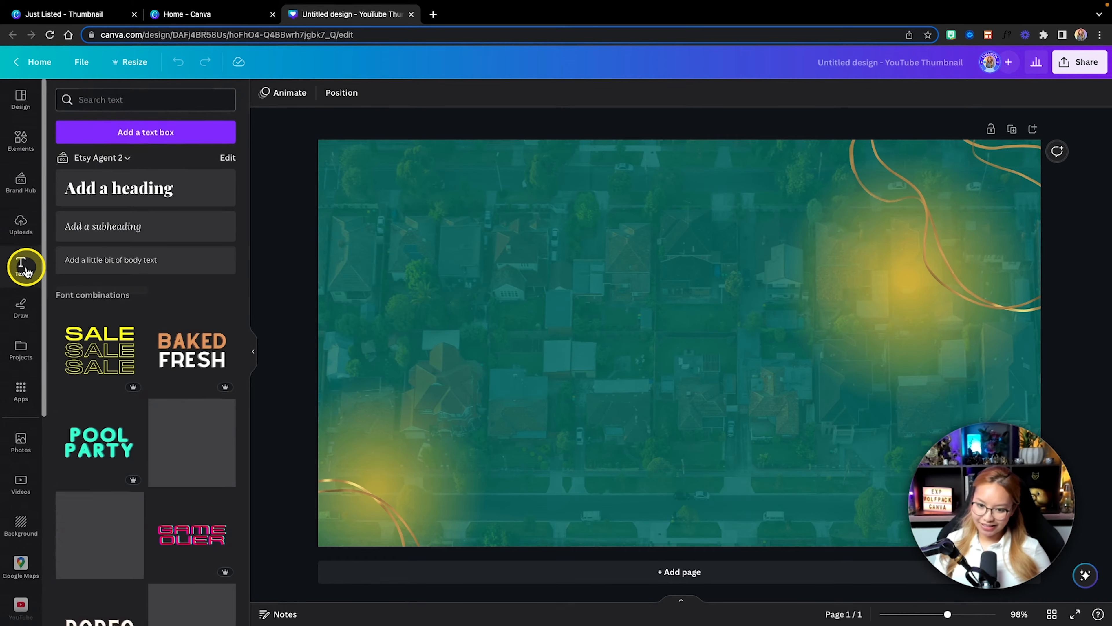
{"action": "left_click", "coordinate": [22, 140]}
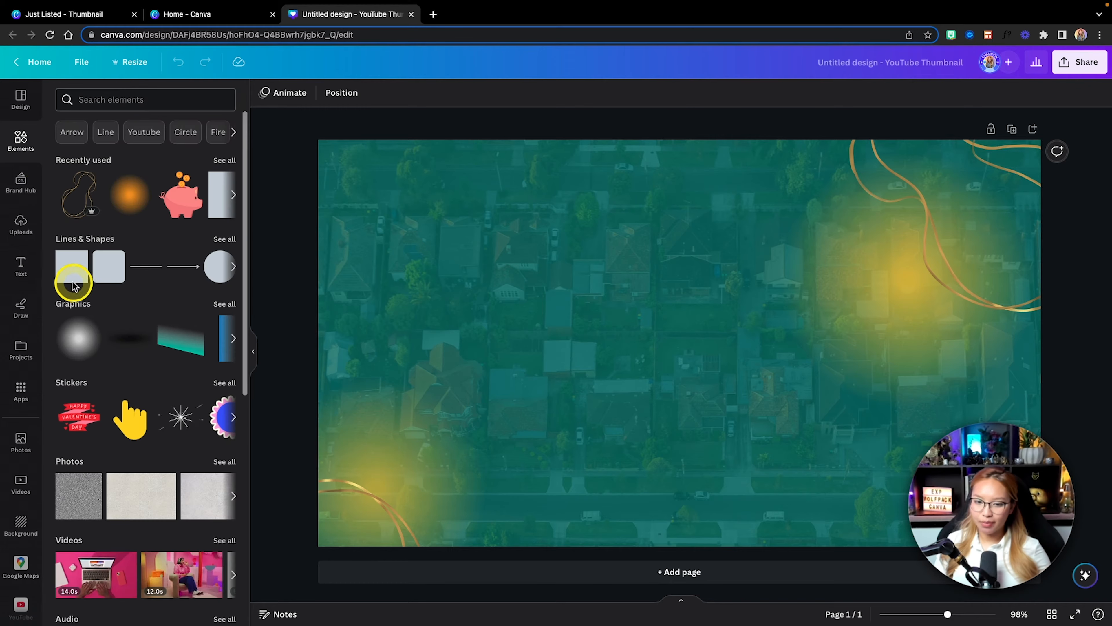
{"action": "left_click", "coordinate": [73, 272]}
{"action": "left_click_drag", "start_coordinate": [712, 348], "coordinate": [407, 353]}
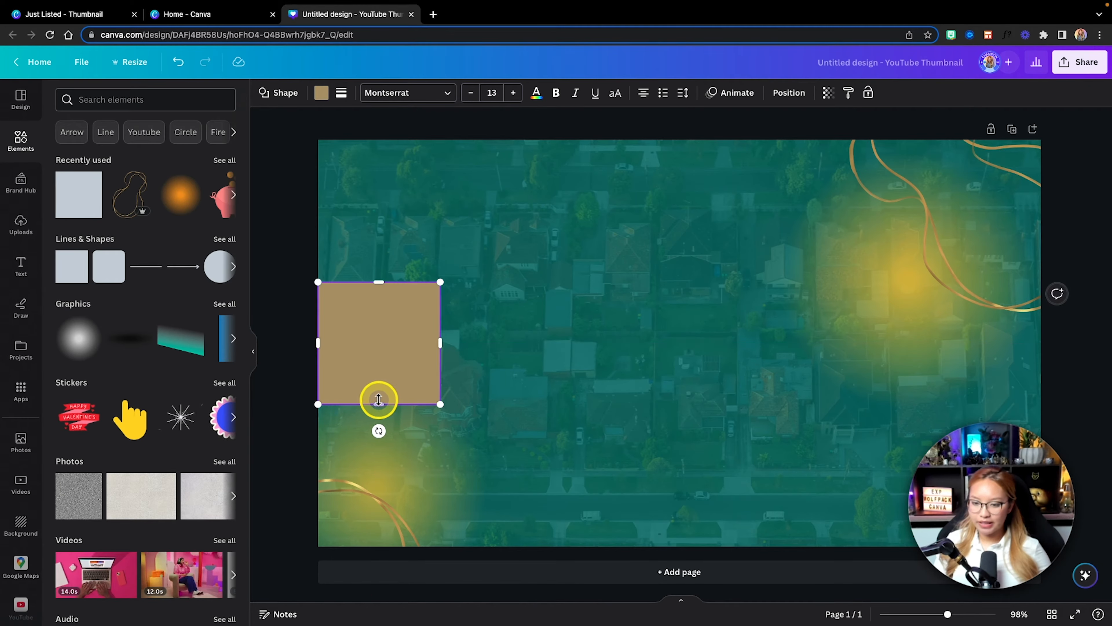
Step: Flatten the square and stretch it into a wide bar across most of the page, filled with the yellow document color
{"action": "left_click_drag", "start_coordinate": [379, 403], "coordinate": [379, 368]}
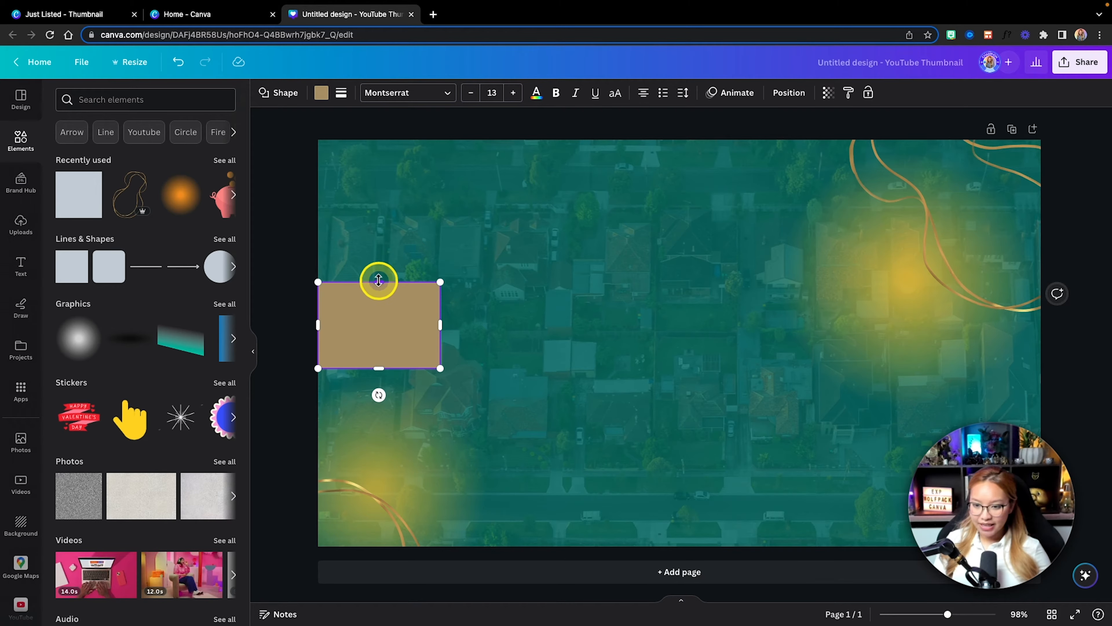
{"action": "left_click_drag", "start_coordinate": [379, 282], "coordinate": [378, 292]}
{"action": "left_click_drag", "start_coordinate": [440, 331], "coordinate": [914, 341]}
{"action": "left_click", "coordinate": [321, 93]}
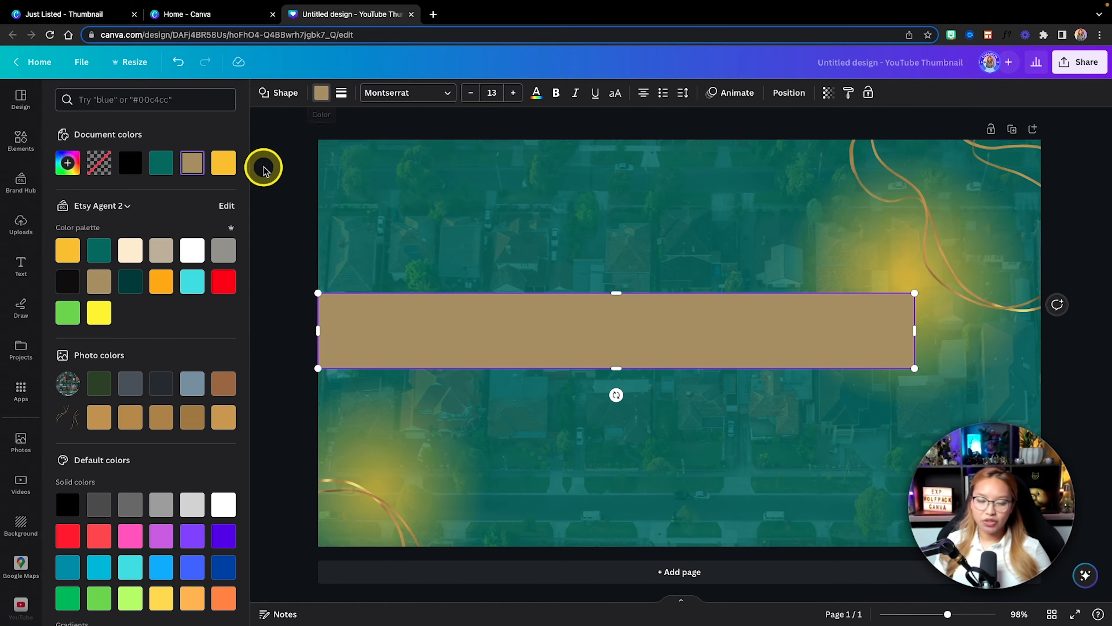
{"action": "left_click", "coordinate": [223, 163]}
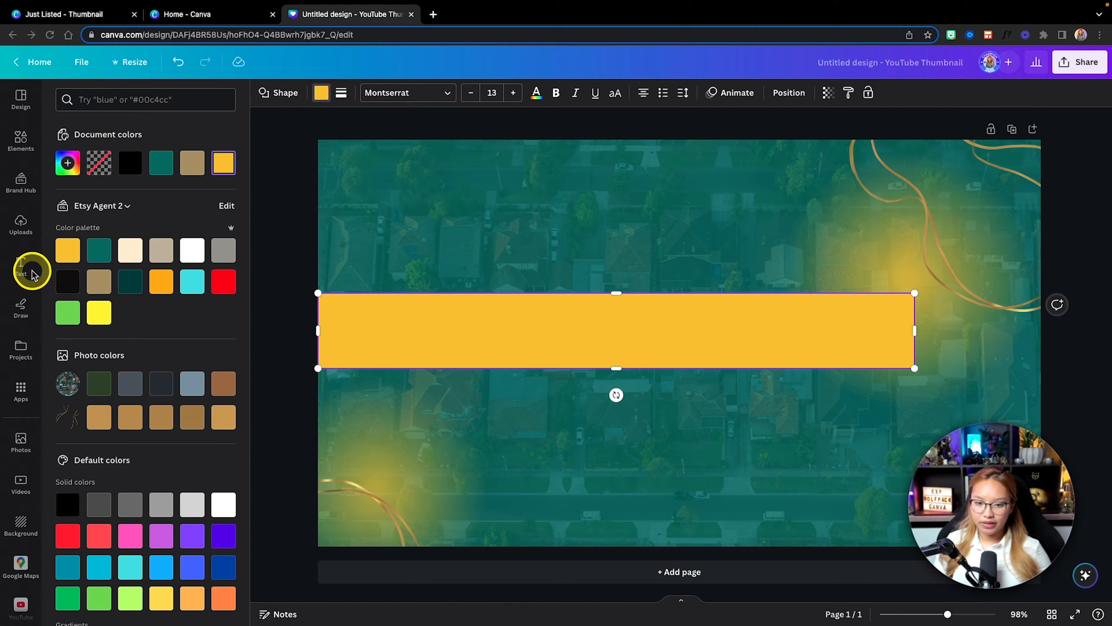
Step: Add a heading at font size 58.4, with one copy on the yellow bar and another directly above it
{"action": "left_click", "coordinate": [21, 265]}
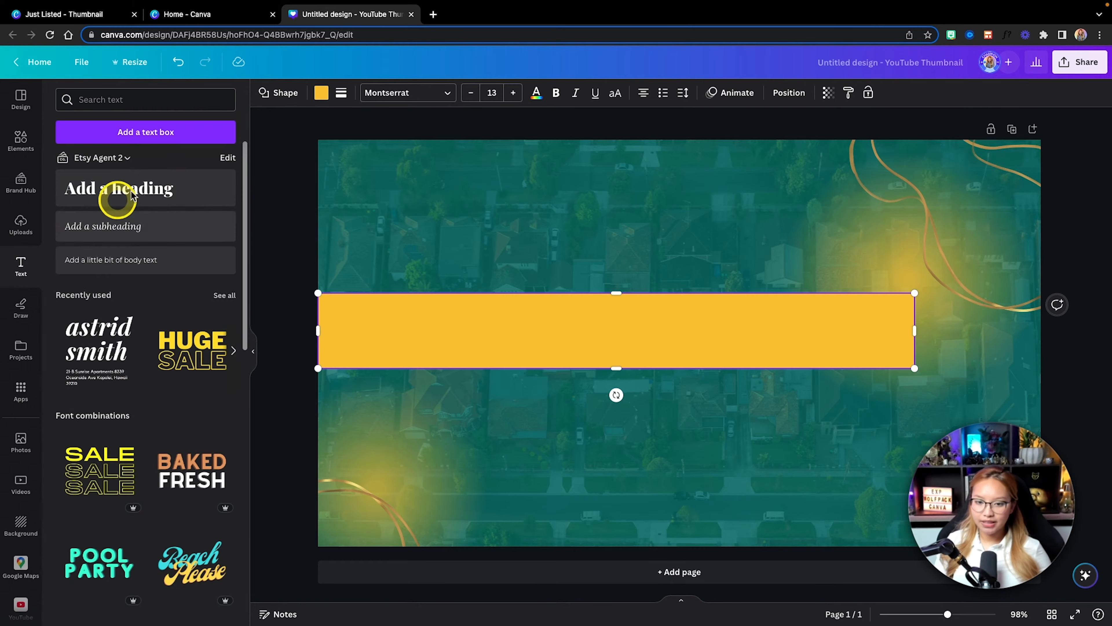
{"action": "left_click", "coordinate": [131, 188]}
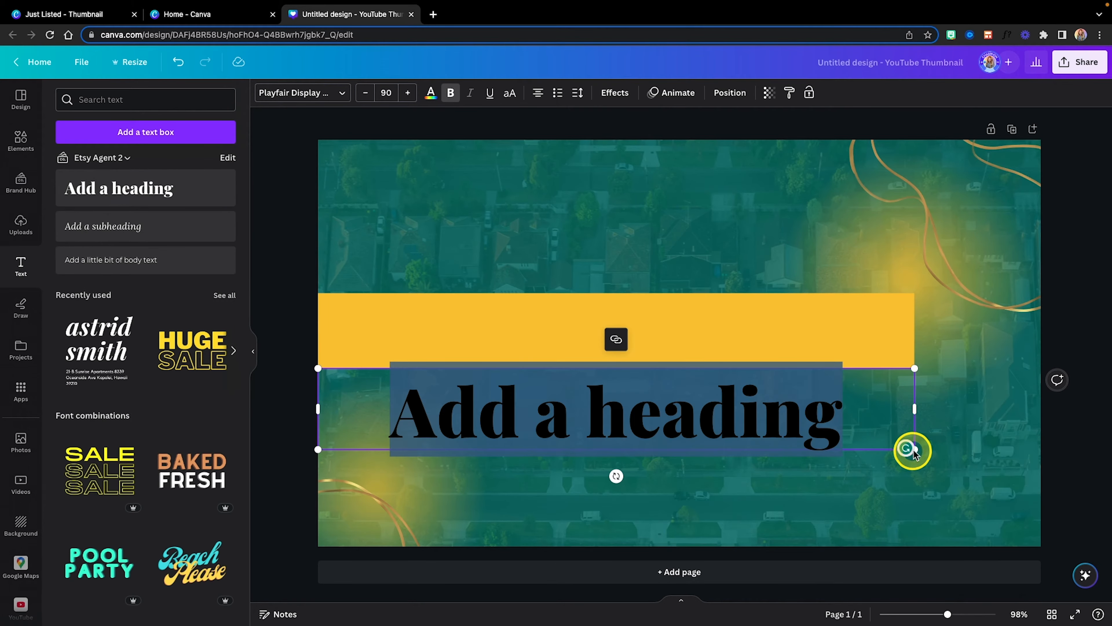
{"action": "left_click_drag", "start_coordinate": [913, 450], "coordinate": [701, 419]}
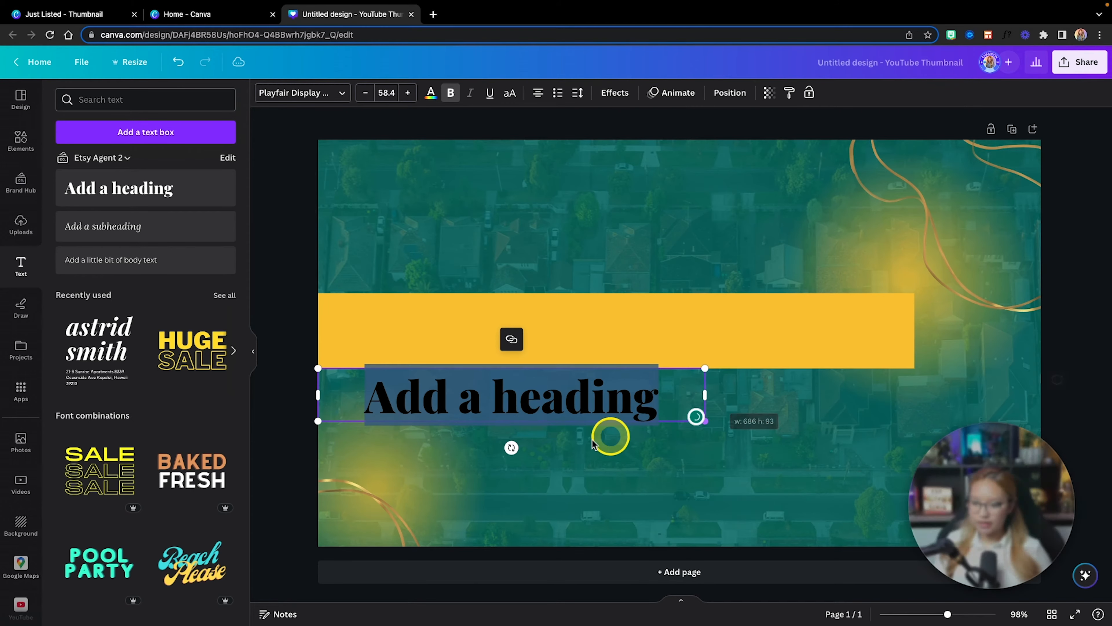
{"action": "left_click", "coordinate": [576, 467]}
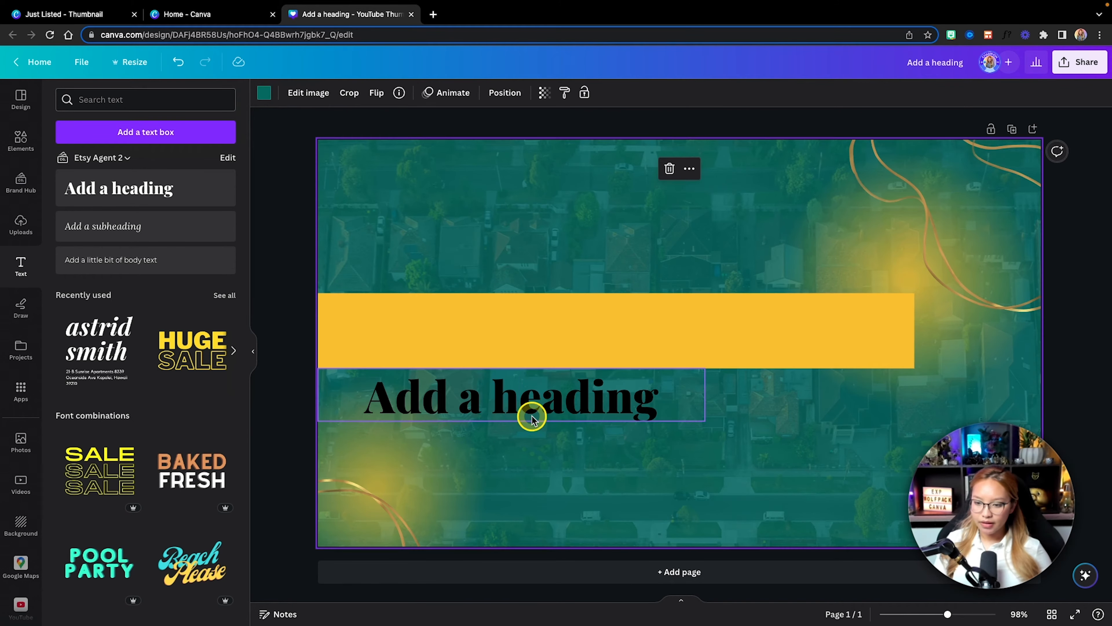
{"action": "left_click_drag", "start_coordinate": [531, 415], "coordinate": [555, 269]}
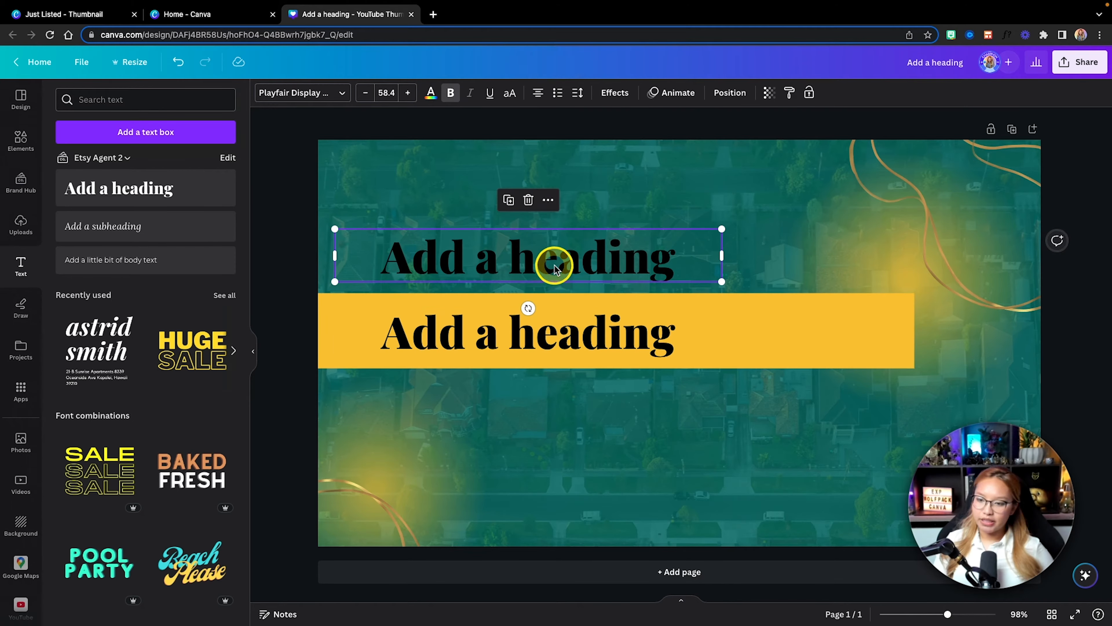
Step: Color the heading on the yellow bar with the medium teal of the Etsy Agent 2 palette, trying the darker teal too
{"action": "left_click", "coordinate": [542, 328]}
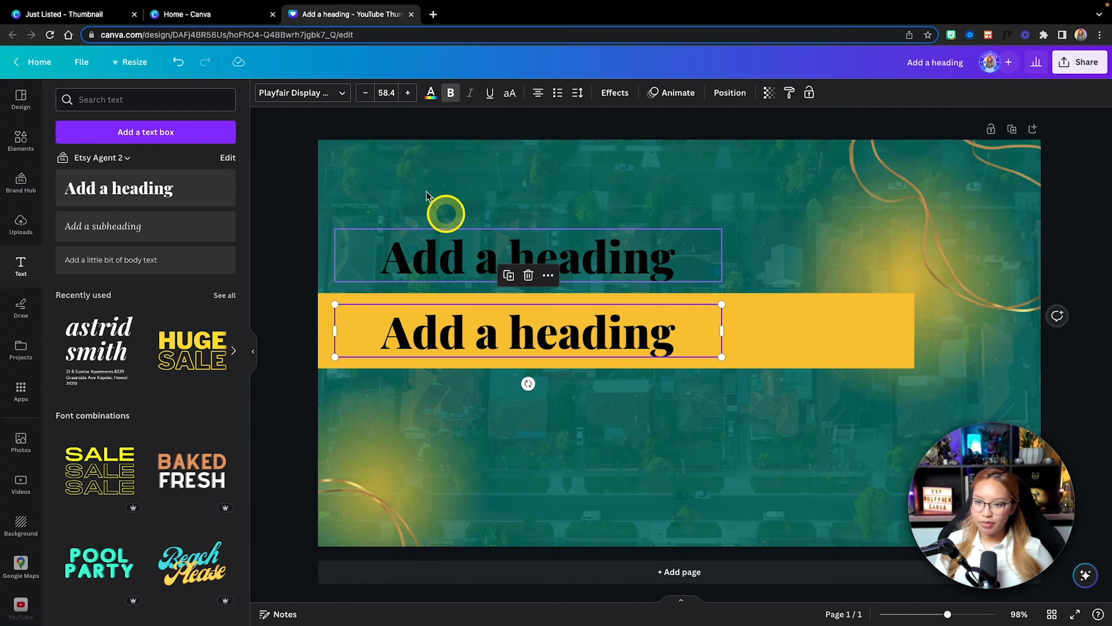
{"action": "left_click", "coordinate": [431, 94]}
{"action": "left_click", "coordinate": [102, 251]}
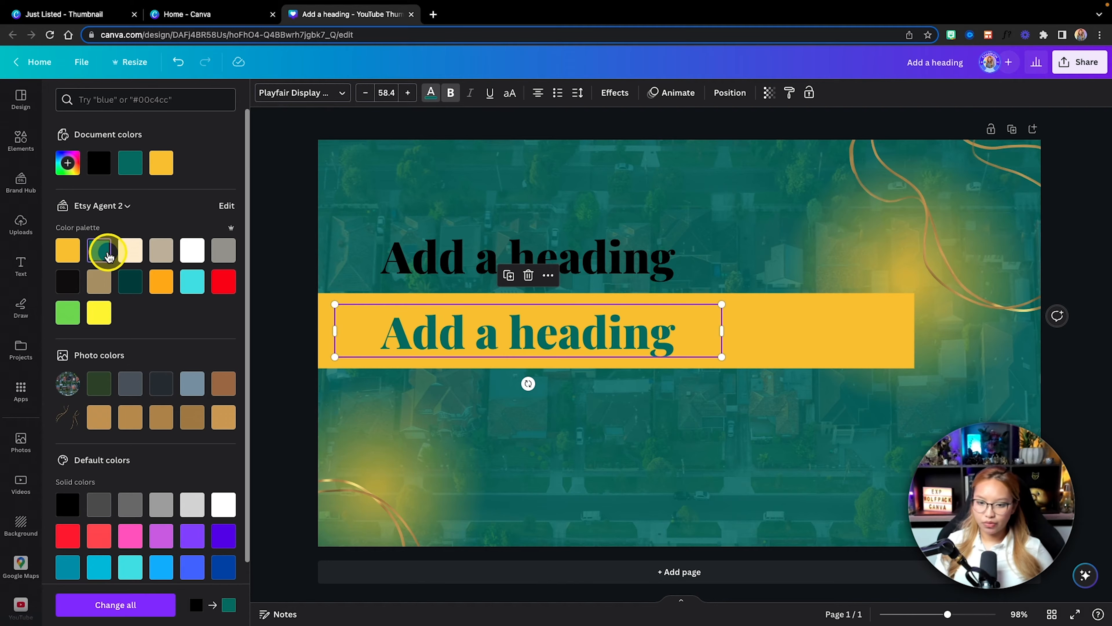
{"action": "left_click", "coordinate": [133, 285]}
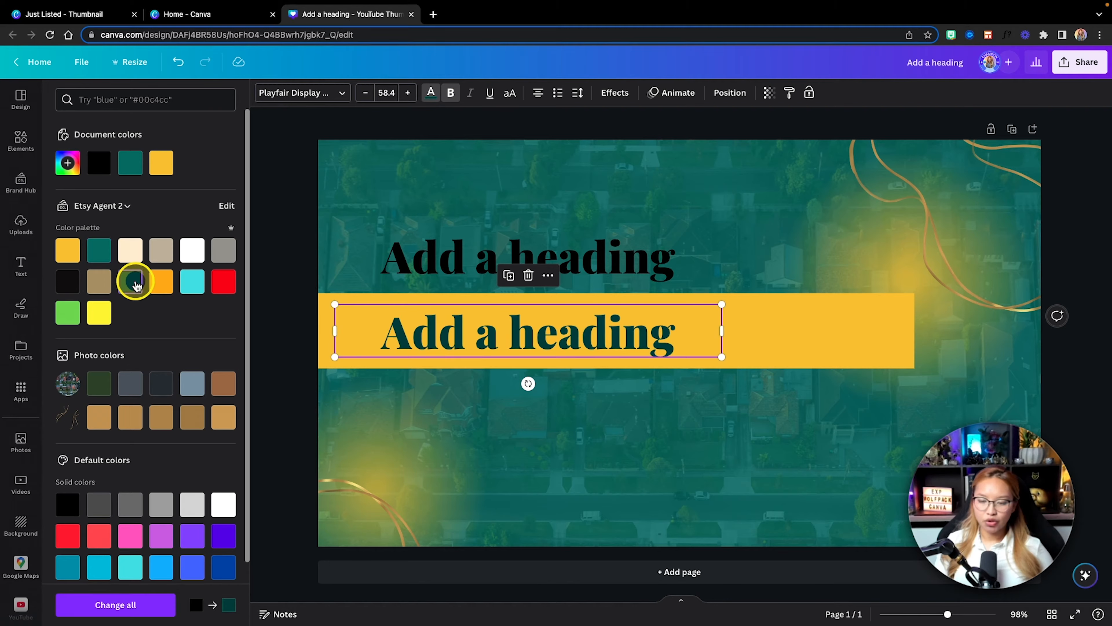
{"action": "left_click", "coordinate": [88, 253]}
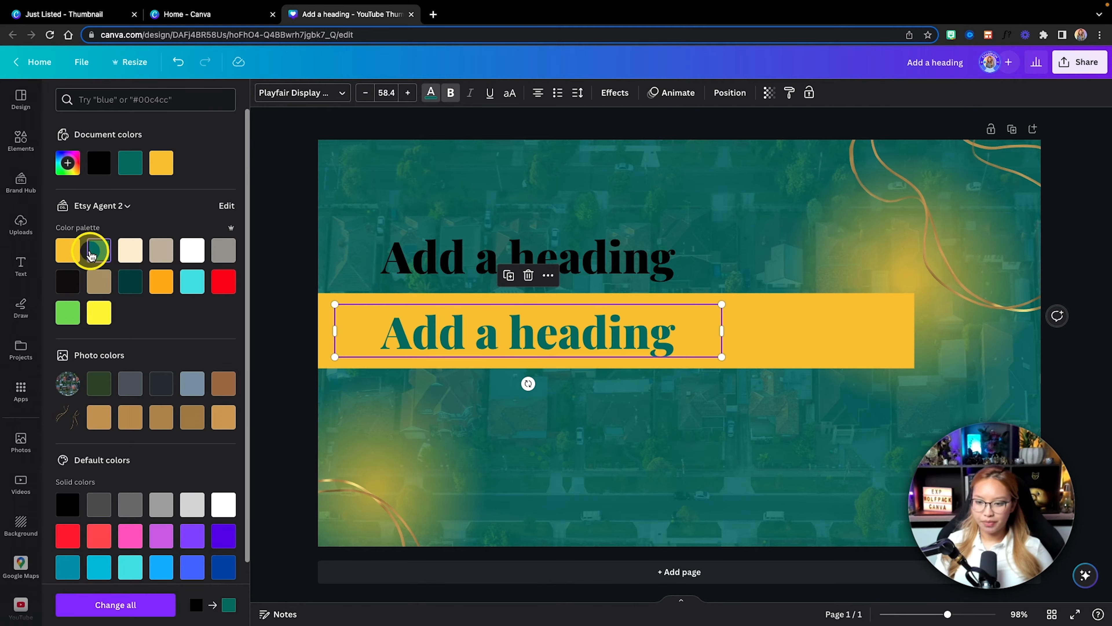
Step: Set the heading above the yellow bar to the Open Sans Bold font in uppercase
{"action": "left_click", "coordinate": [422, 245]}
{"action": "left_click", "coordinate": [324, 97]}
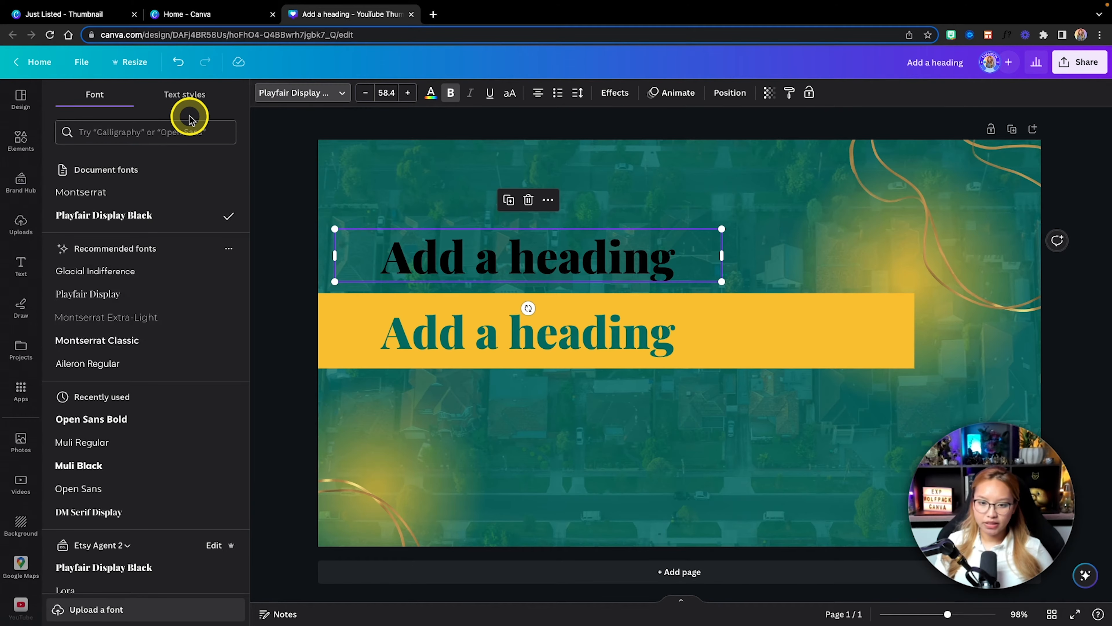
{"action": "left_click", "coordinate": [112, 418]}
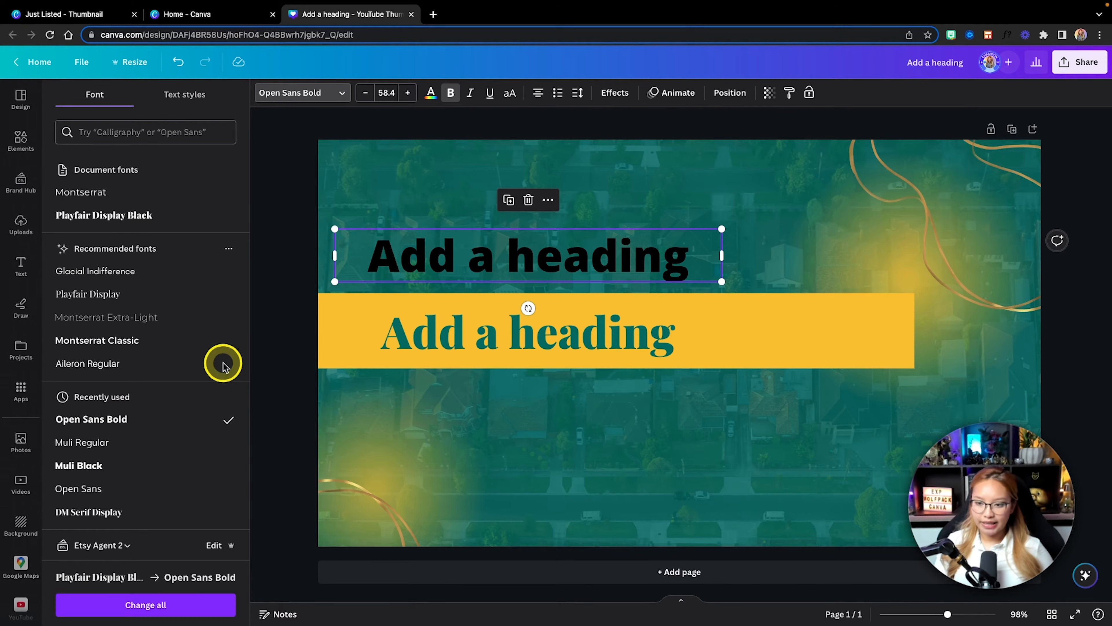
{"action": "left_click", "coordinate": [510, 96]}
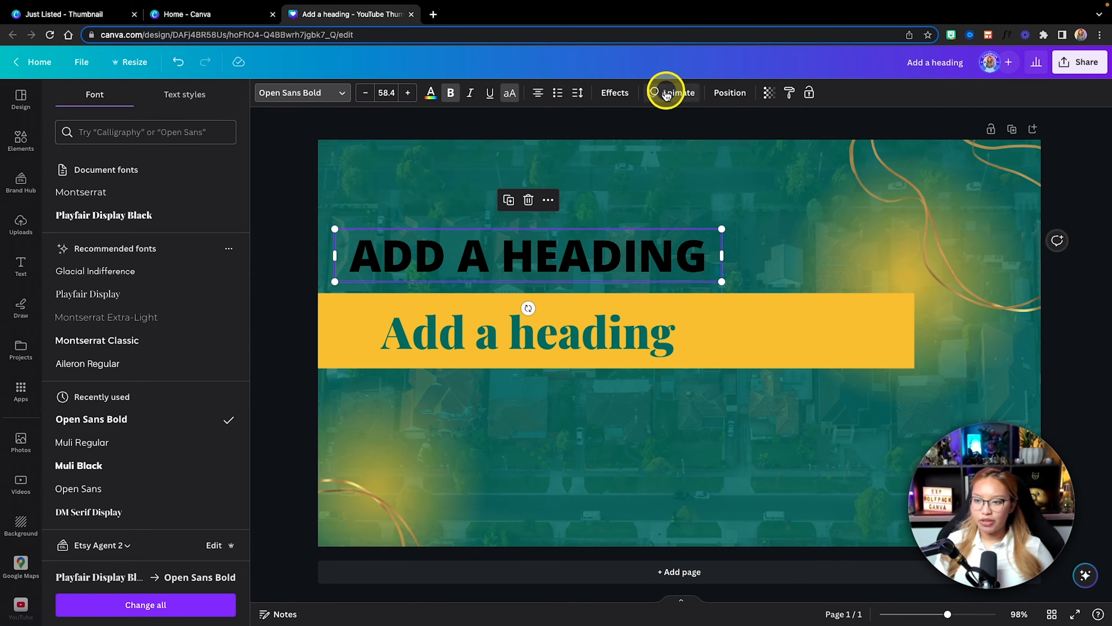
Step: Apply the Lift effect to the upper heading and color its text turquoise #5ce1e6 from the brand palette
{"action": "left_click", "coordinate": [614, 93]}
{"action": "left_click", "coordinate": [216, 183]}
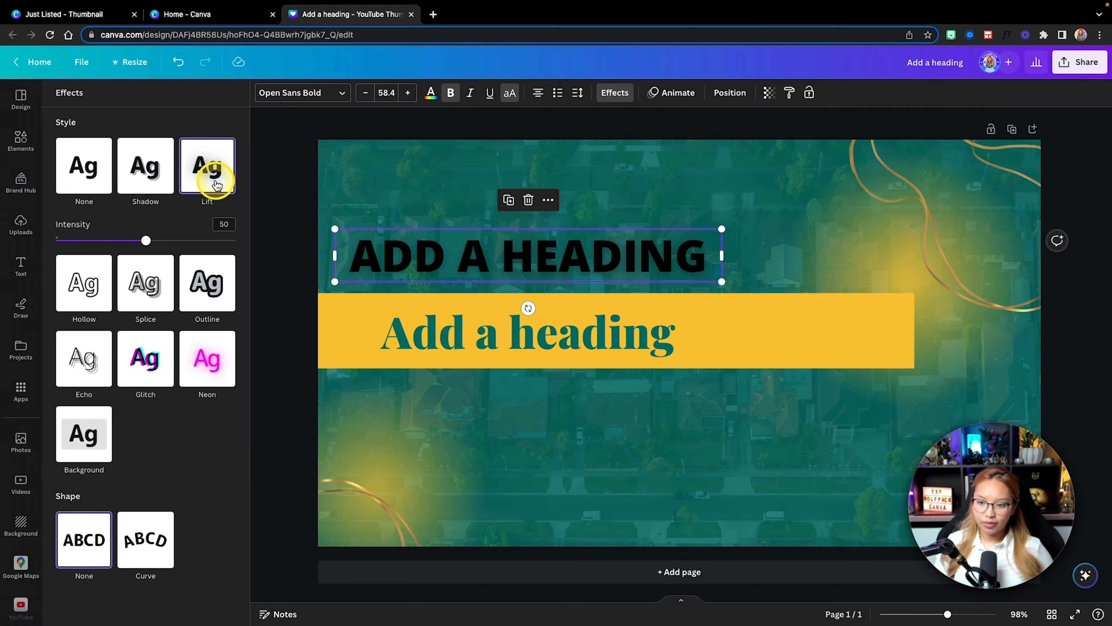
{"action": "left_click", "coordinate": [431, 93]}
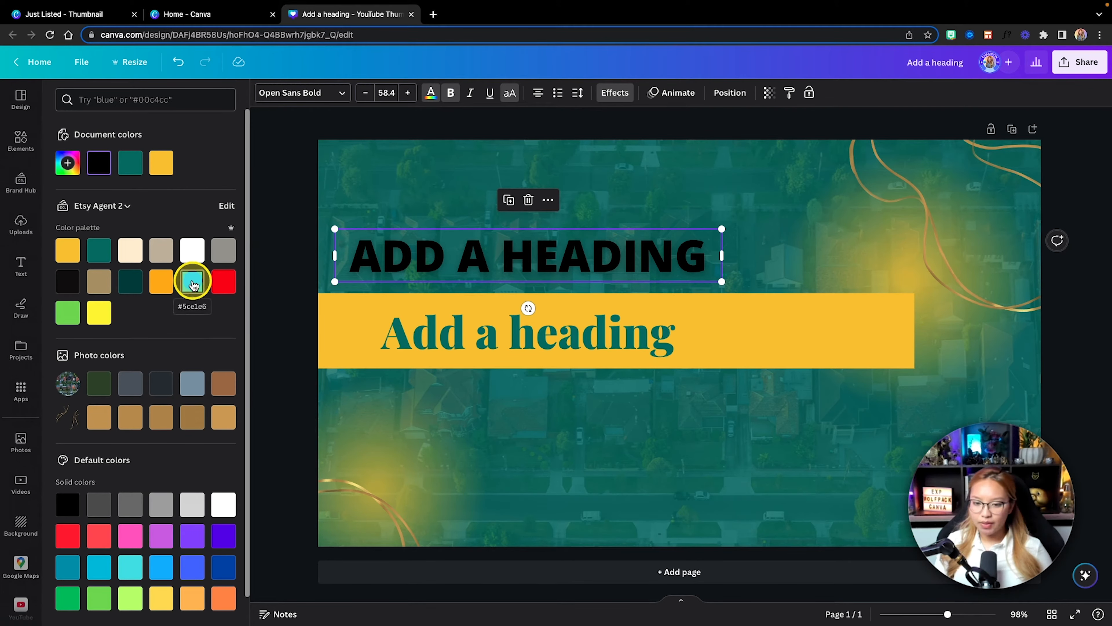
{"action": "left_click", "coordinate": [197, 289]}
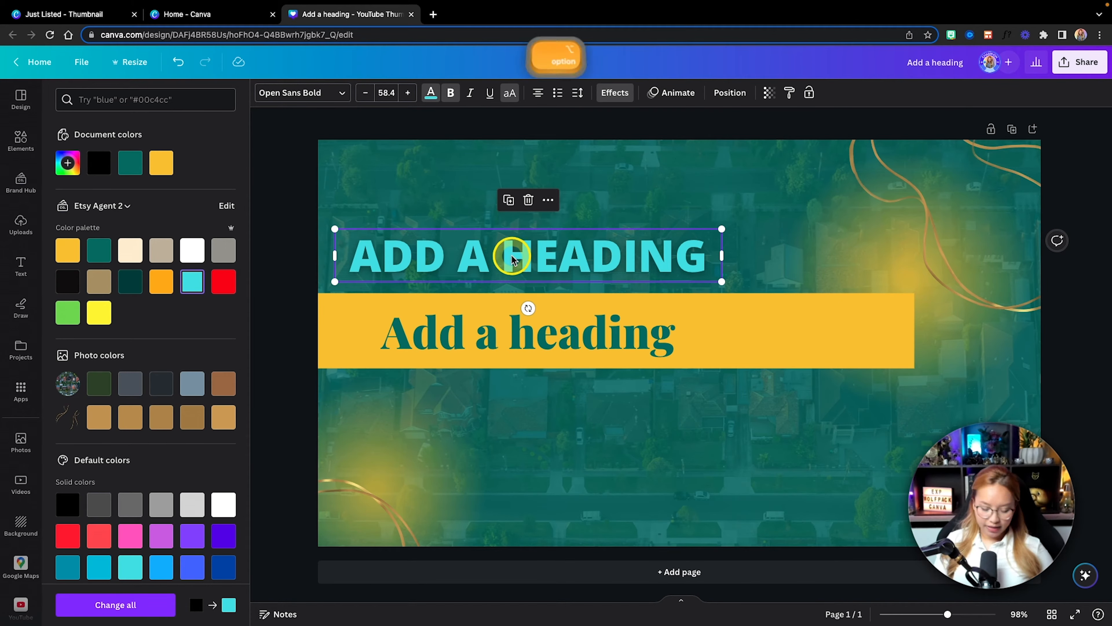
Step: Duplicate the turquoise uppercase heading and place the copy directly below the yellow bar
{"action": "left_click_drag", "start_coordinate": [513, 262], "coordinate": [512, 400]}
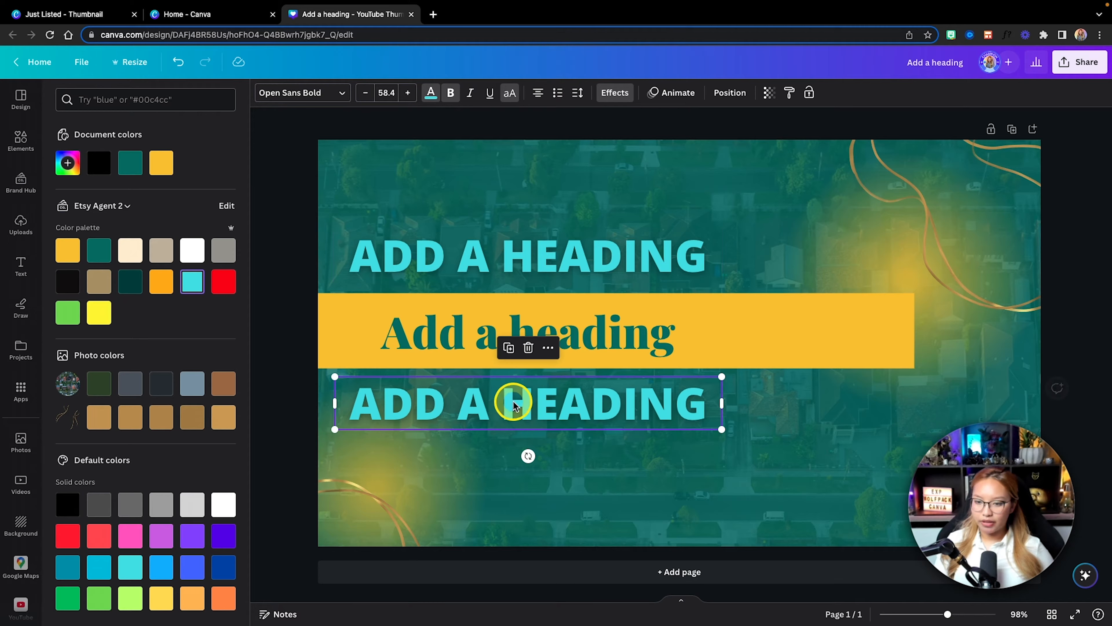
{"action": "left_click", "coordinate": [425, 96]}
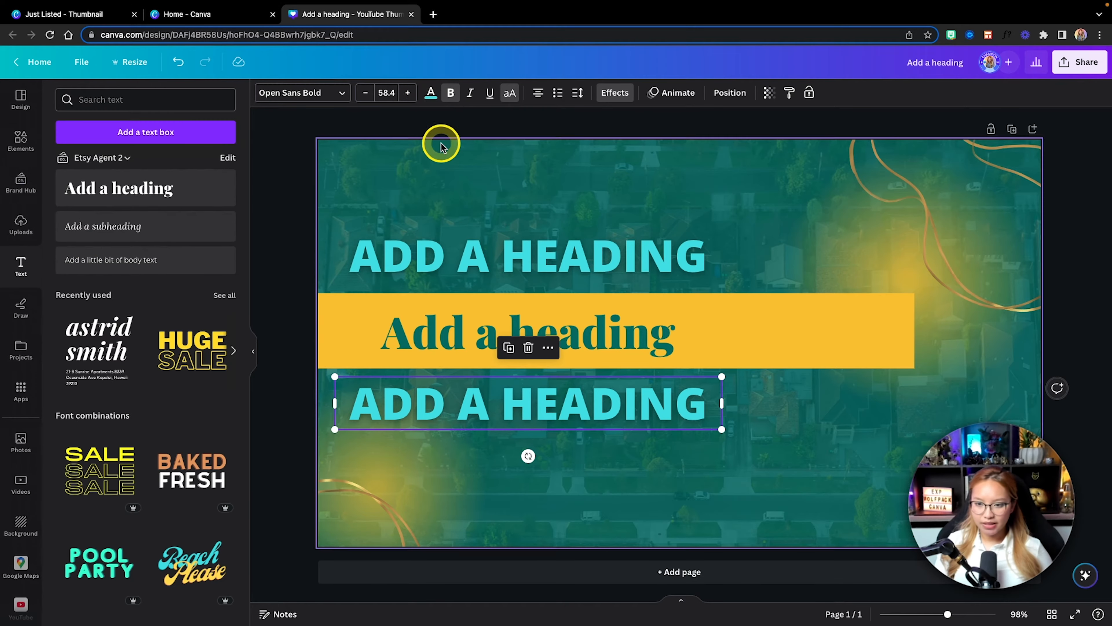
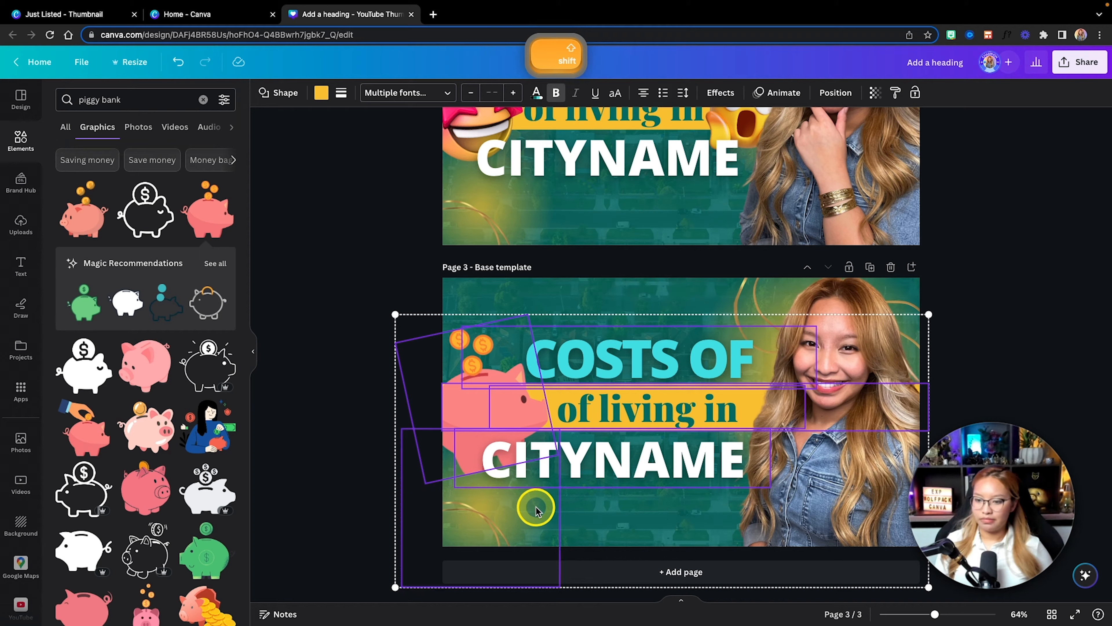
Step: Shift page 3's headings, yellow bar and piggy bank slightly up together, leaving out the gold accent, and nudge CITYNAME and "of living in" into alignment
{"action": "left_click", "coordinate": [547, 496], "text": "shift"}
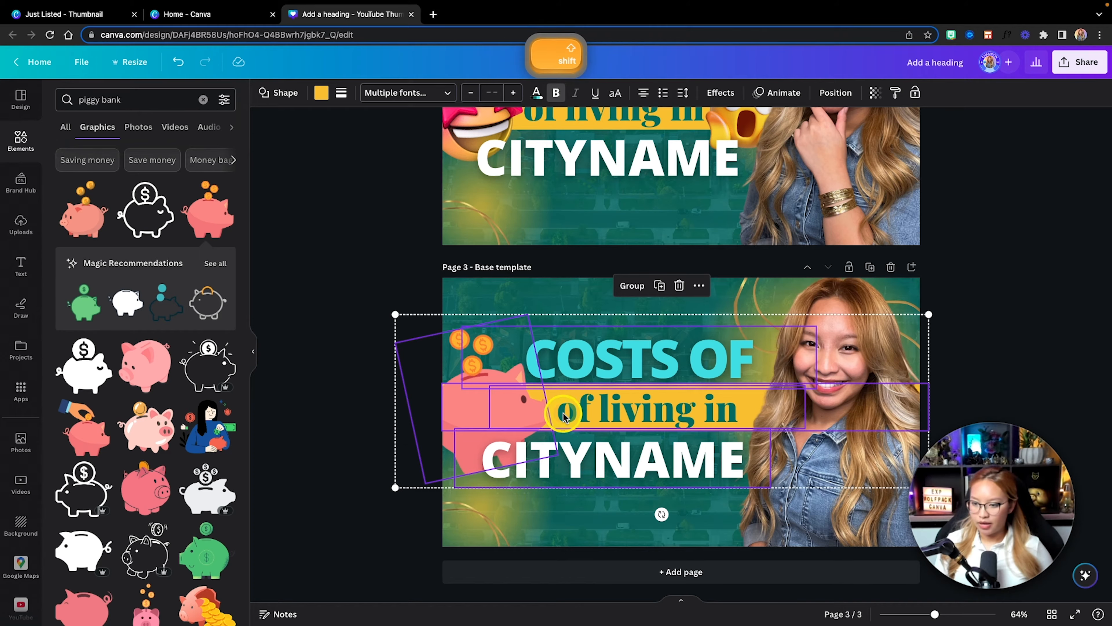
{"action": "left_click_drag", "start_coordinate": [564, 414], "coordinate": [564, 411]}
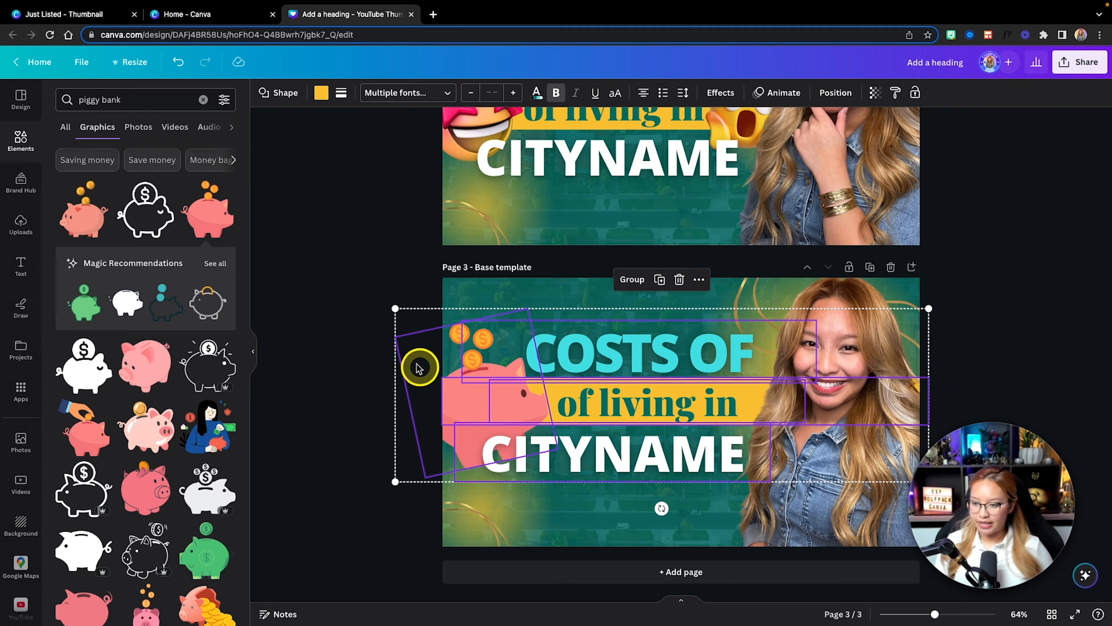
{"action": "left_click", "coordinate": [353, 289]}
{"action": "left_click", "coordinate": [638, 464]}
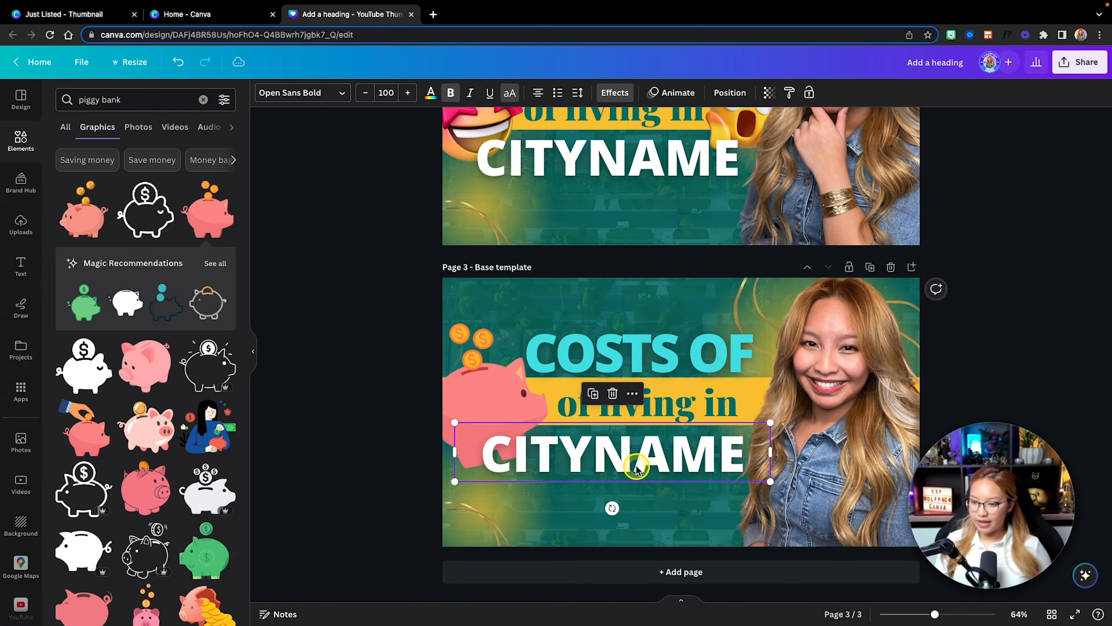
{"action": "left_click_drag", "start_coordinate": [639, 463], "coordinate": [638, 466]}
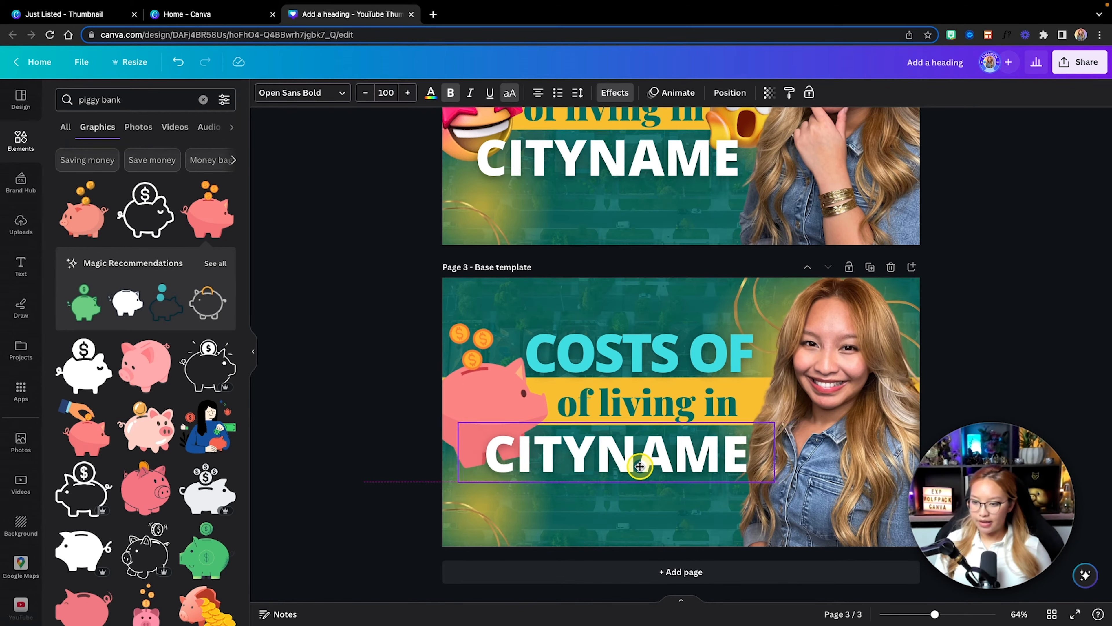
{"action": "left_click", "coordinate": [662, 409]}
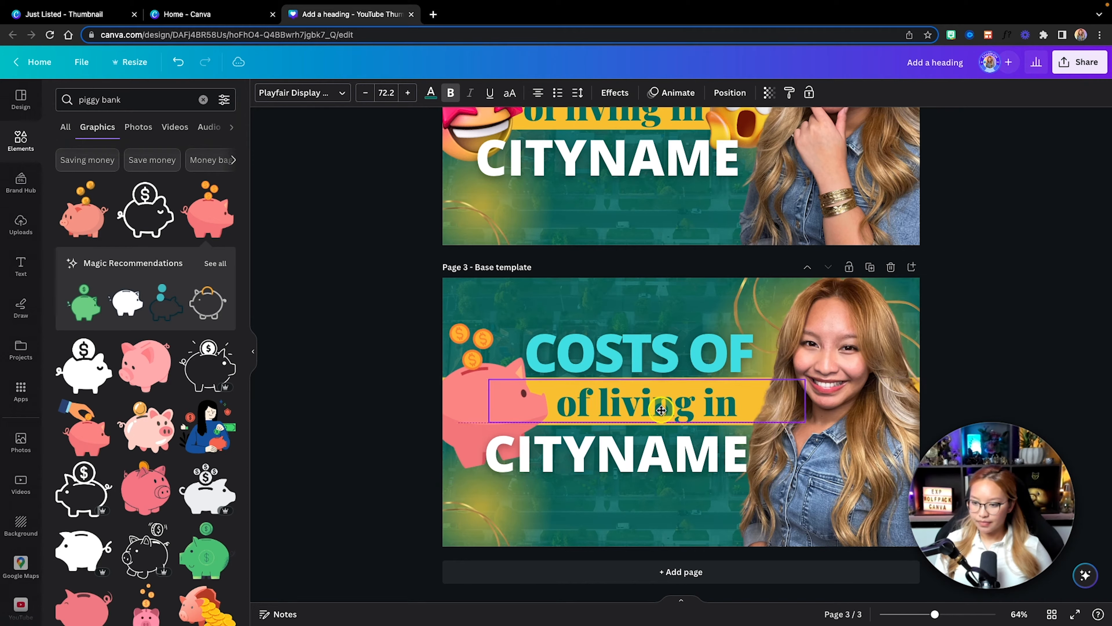
{"action": "left_click", "coordinate": [985, 330]}
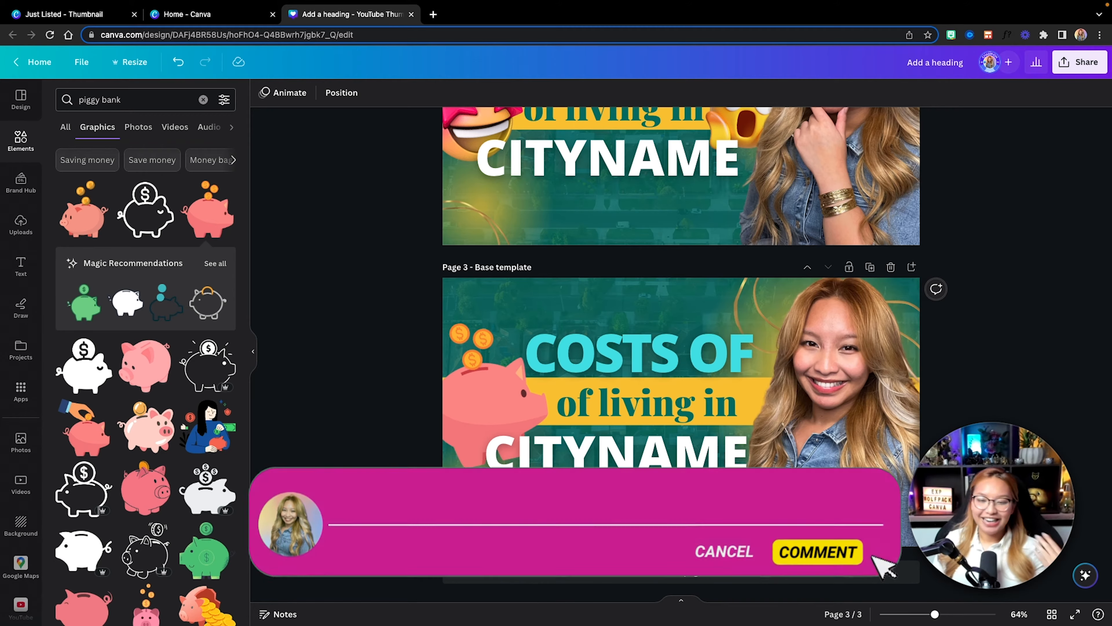
Step: Review the "TOP 5 family events in CITYNAME" example in the Just Listed design and return to the base template page
{"action": "left_click", "coordinate": [67, 15]}
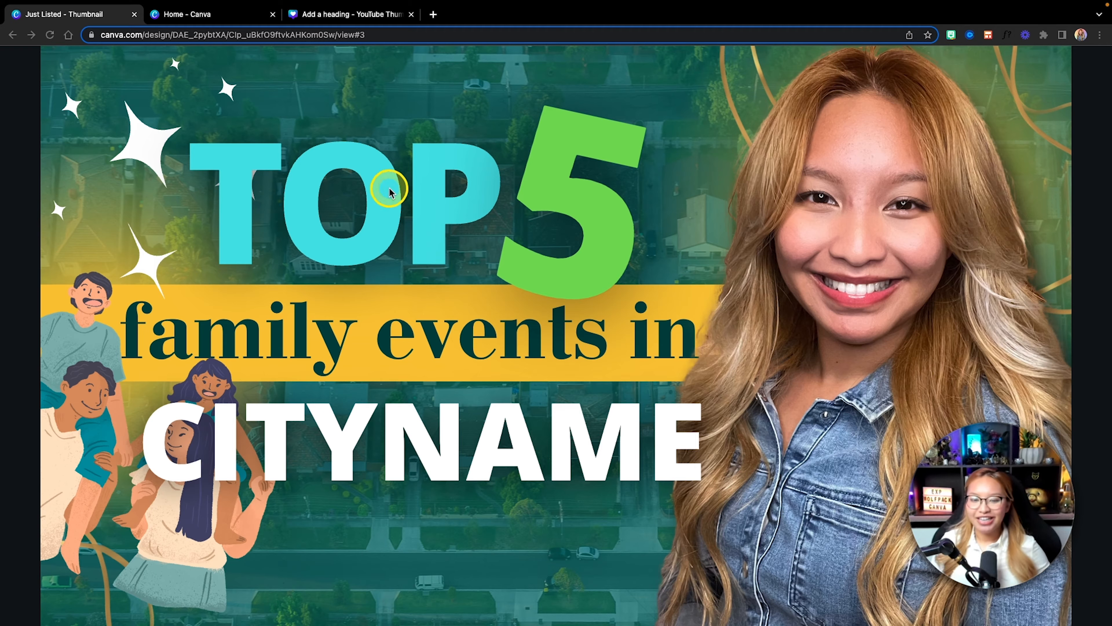
{"action": "left_click", "coordinate": [368, 17]}
{"action": "scroll", "coordinate": [823, 554], "scroll_direction": "up", "scroll_amount": 3}
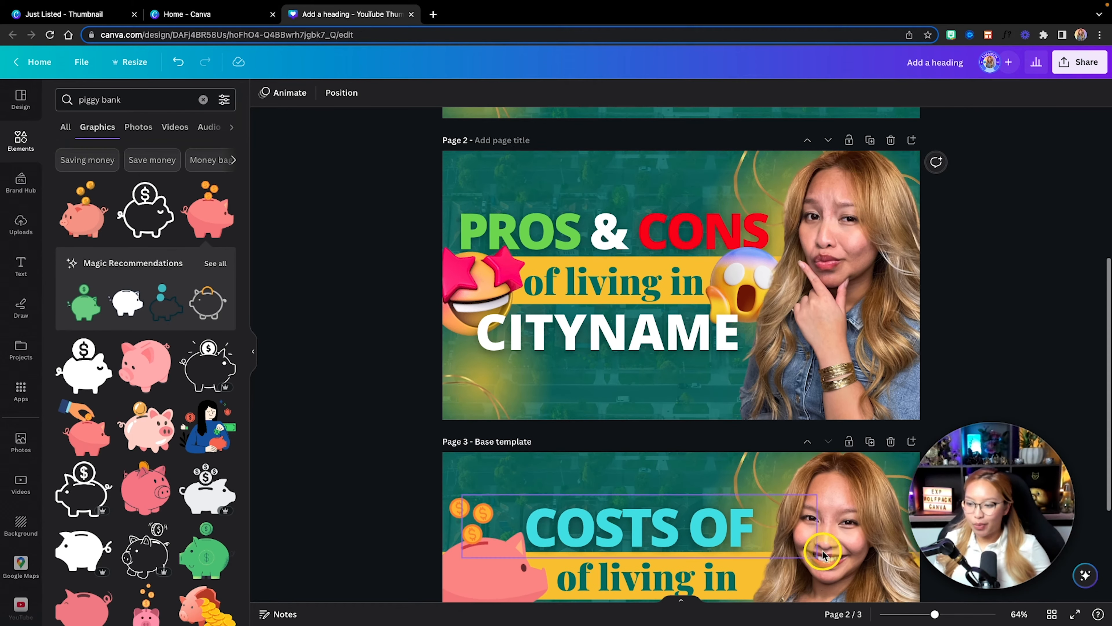
{"action": "scroll", "coordinate": [772, 549], "scroll_direction": "up", "scroll_amount": 5}
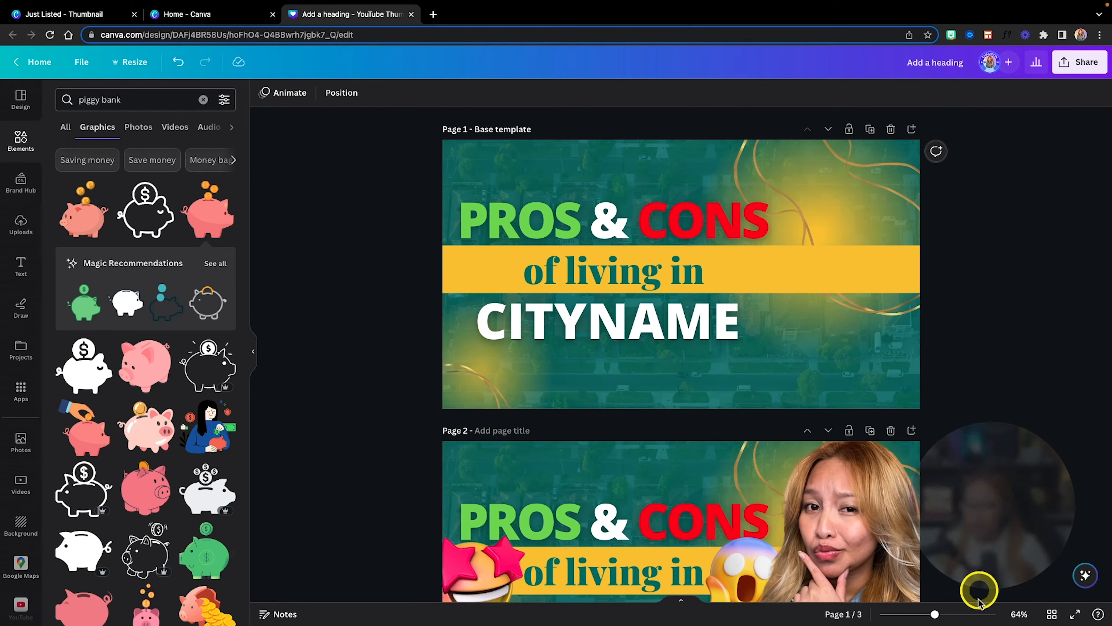
Step: Duplicate the page 1 base template in the page overview and move the copy to the end as page 4
{"action": "left_click", "coordinate": [1052, 614]}
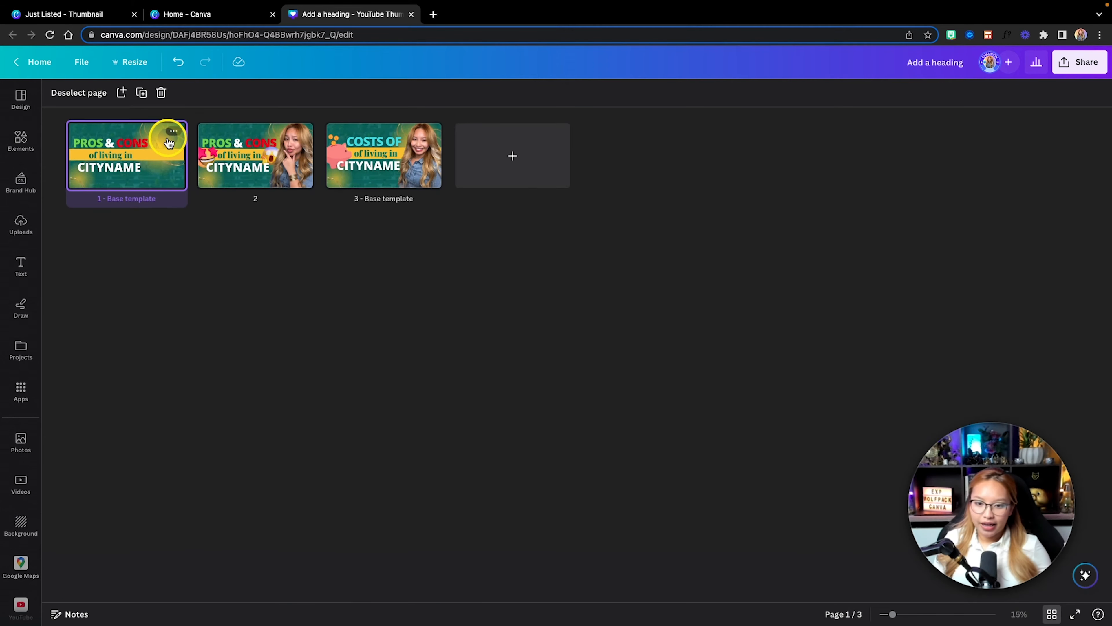
{"action": "left_click", "coordinate": [174, 132]}
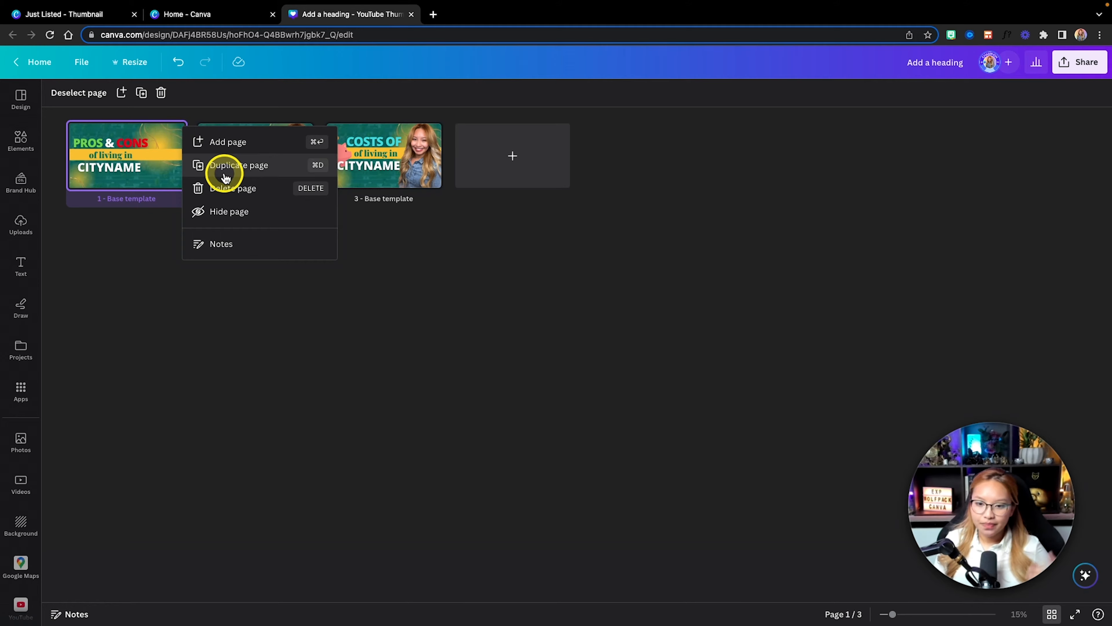
{"action": "left_click", "coordinate": [224, 165]}
{"action": "left_click_drag", "start_coordinate": [231, 164], "coordinate": [569, 167]}
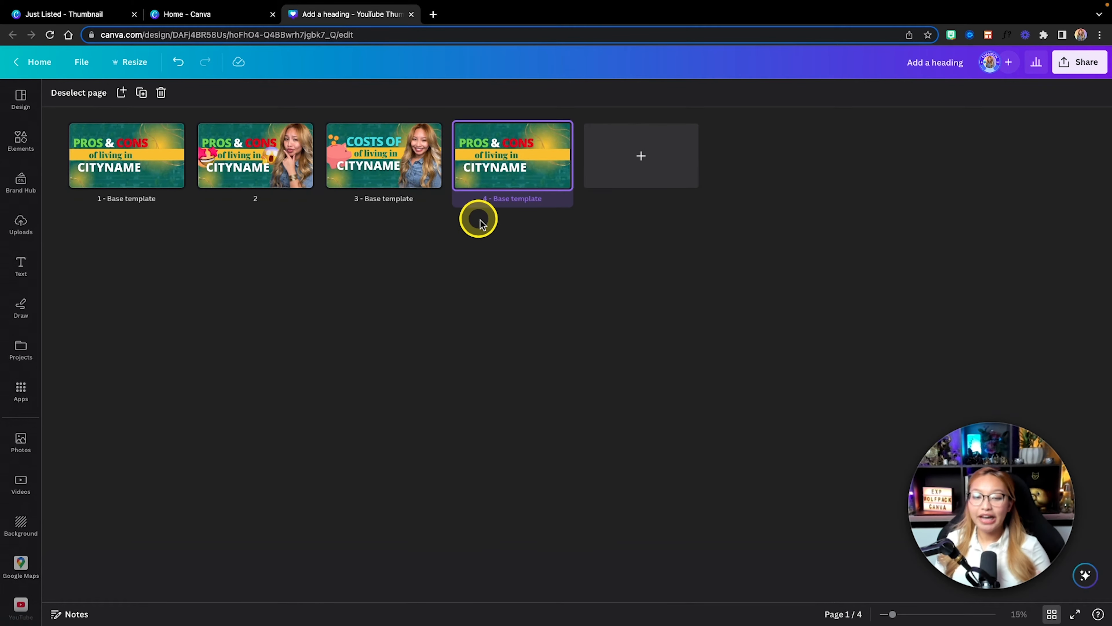
Step: Clear the "Base template" titles from pages 3 and 4 and open page 4 for editing
{"action": "left_click", "coordinate": [393, 201]}
{"action": "key", "text": "BackSpace"}
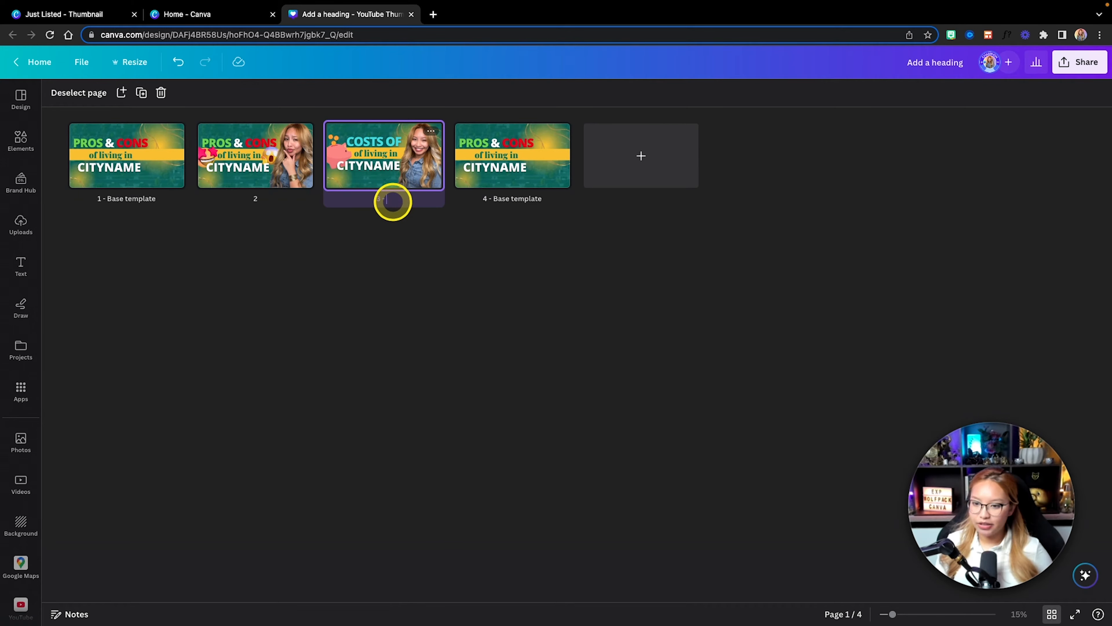
{"action": "left_click", "coordinate": [514, 200]}
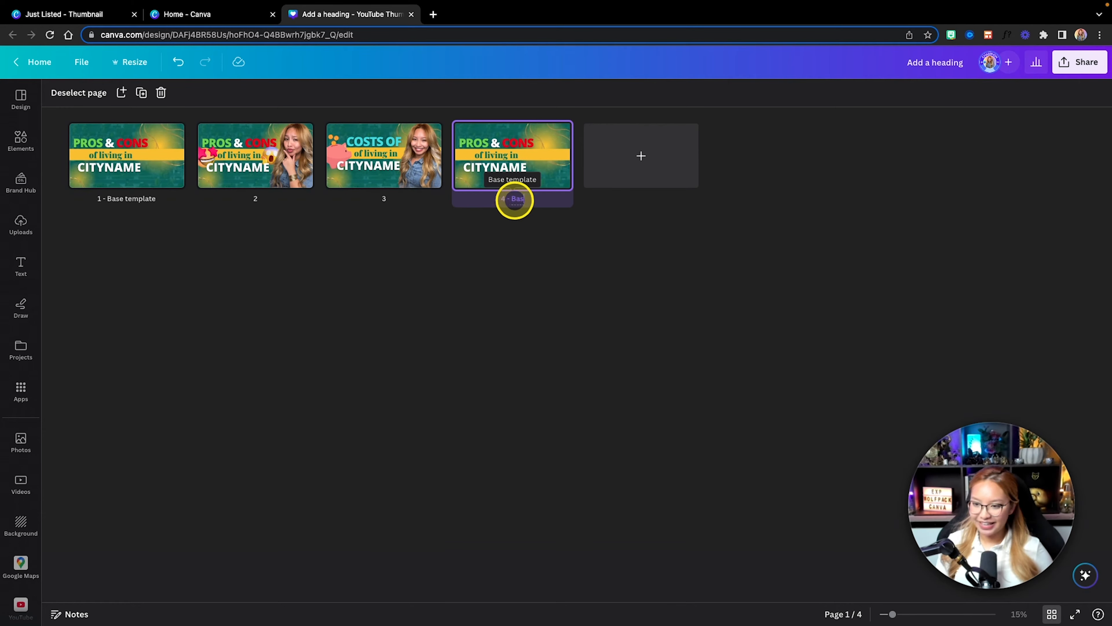
{"action": "double_click", "coordinate": [543, 173]}
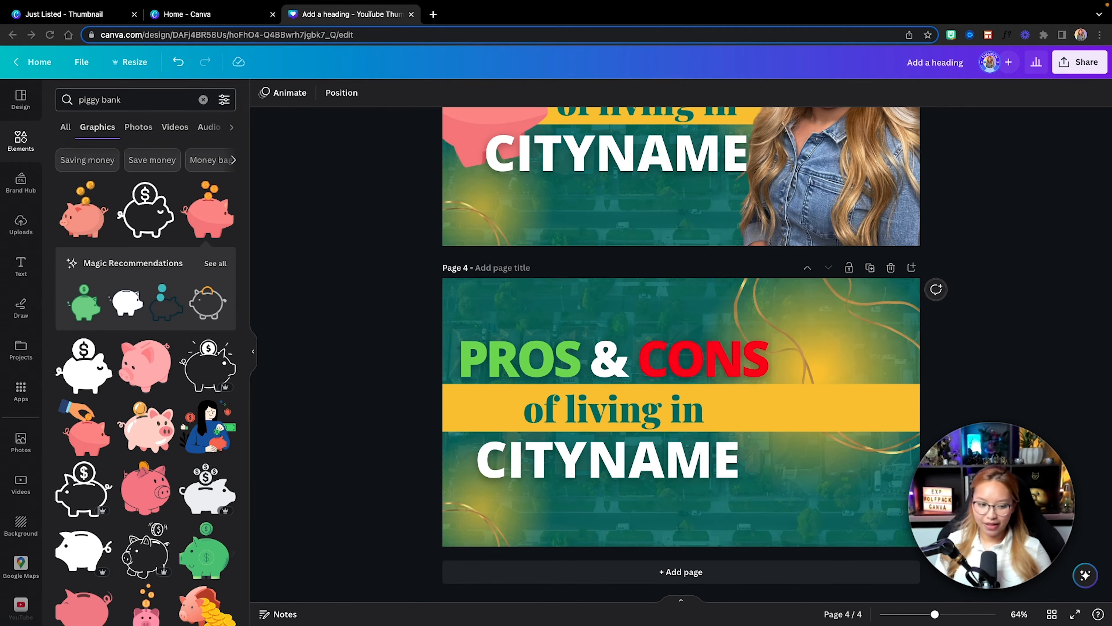
Step: Replace the PROS & CONS heading on page 4 with a copy of page 3's turquoise COSTS OF heading
{"action": "scroll", "coordinate": [790, 326], "scroll_direction": "up", "scroll_amount": 5}
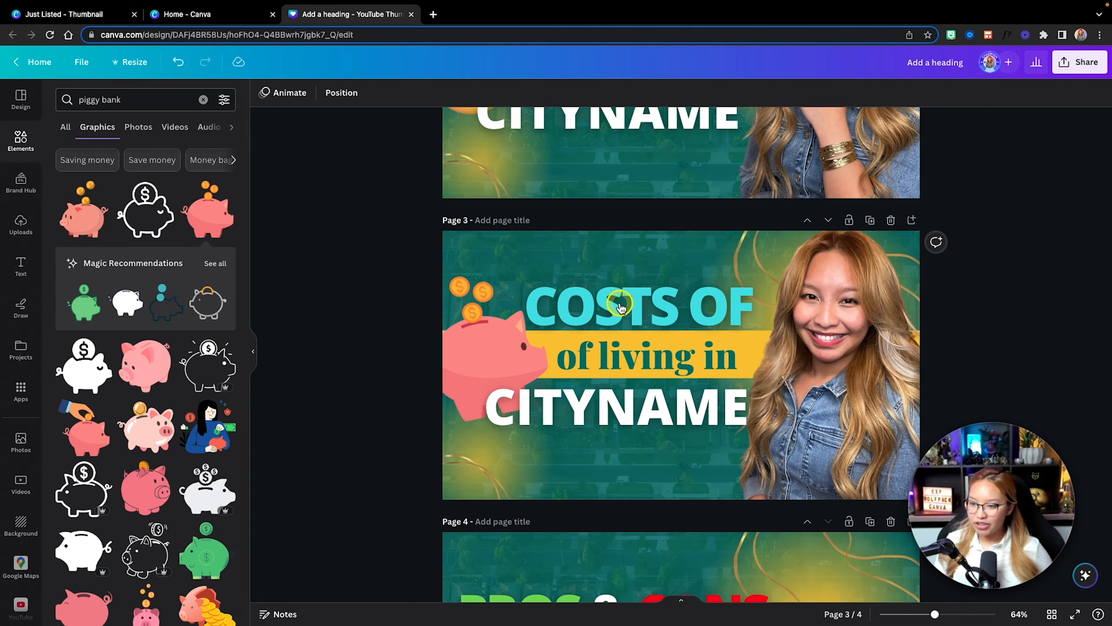
{"action": "left_click", "coordinate": [628, 302]}
{"action": "key", "text": "super+c"}
{"action": "scroll", "coordinate": [629, 298], "scroll_direction": "down", "scroll_amount": 5}
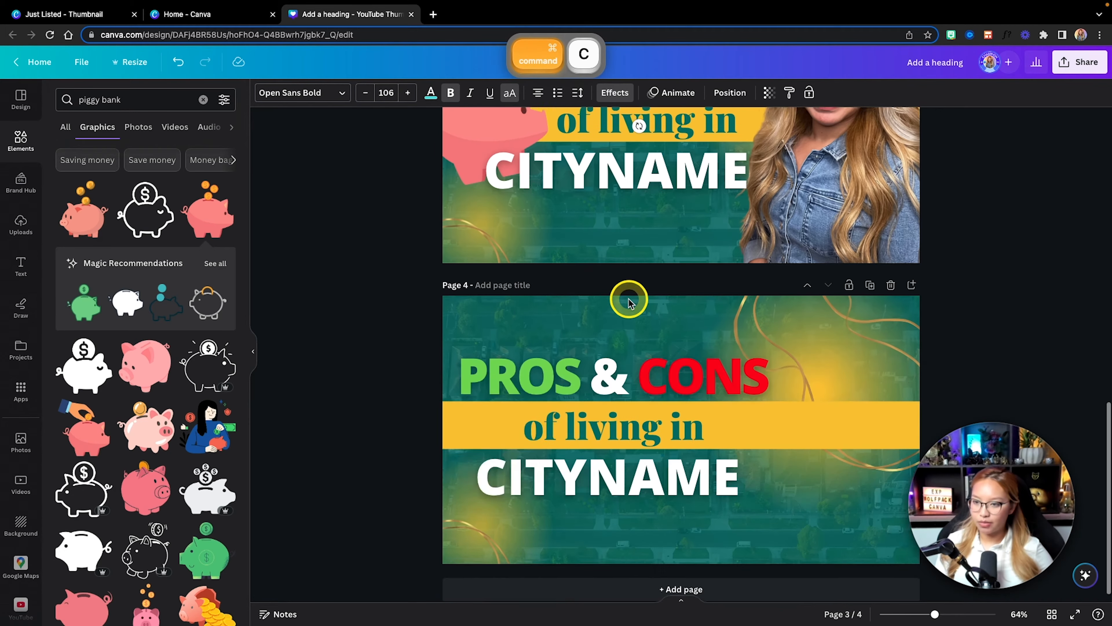
{"action": "left_click", "coordinate": [609, 350]}
{"action": "key", "text": "Delete"}
{"action": "key", "text": "super+v"}
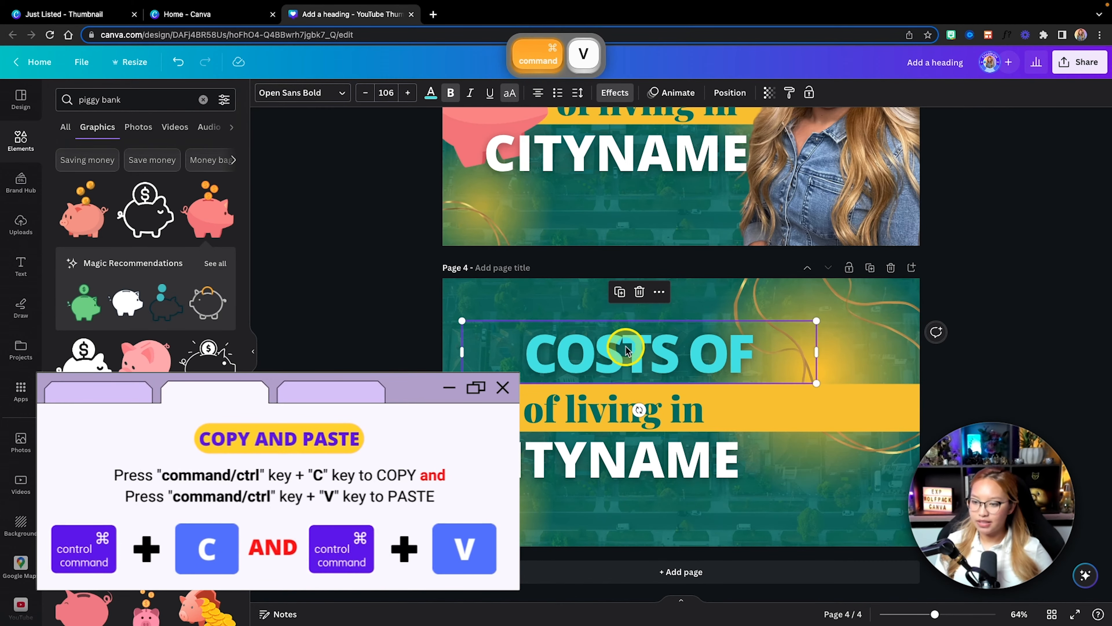
Step: Change the pasted heading's text to TOP, narrow its text box and enlarge it to font size 135
{"action": "type", "text": "TIP"}
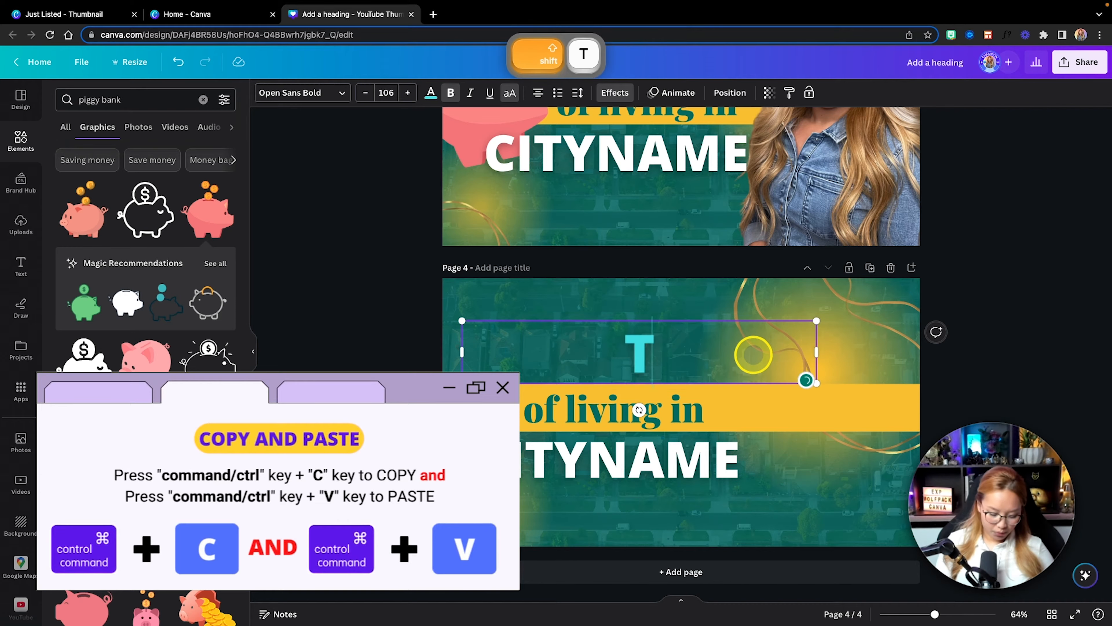
{"action": "key", "text": "BackSpace"}
{"action": "key", "text": "BackSpace"}
{"action": "type", "text": "OP"}
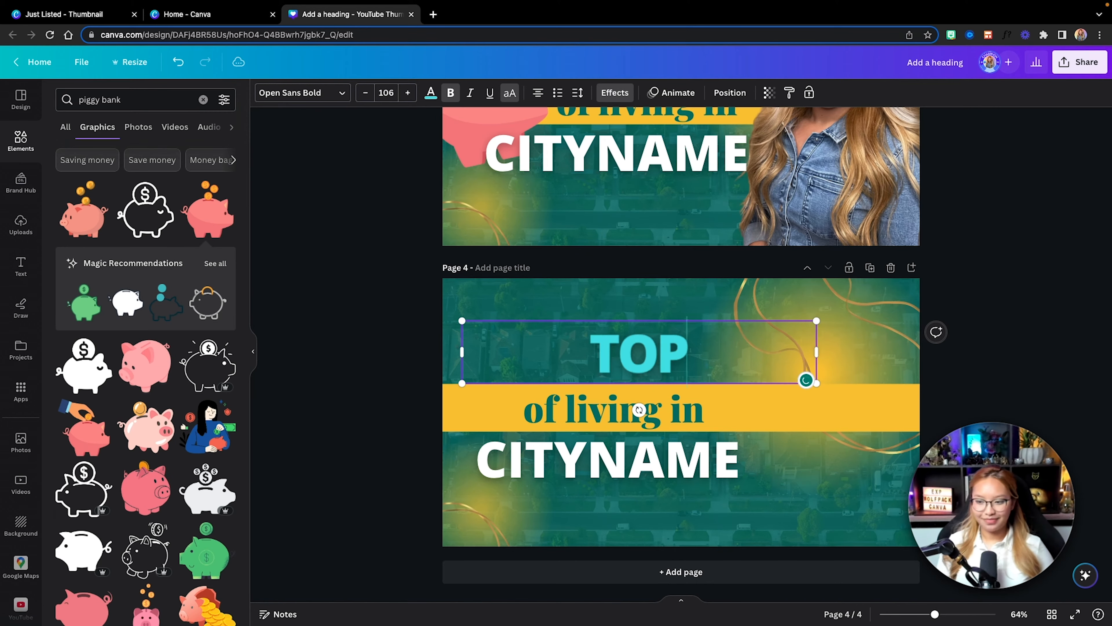
{"action": "left_click_drag", "start_coordinate": [817, 352], "coordinate": [681, 304]}
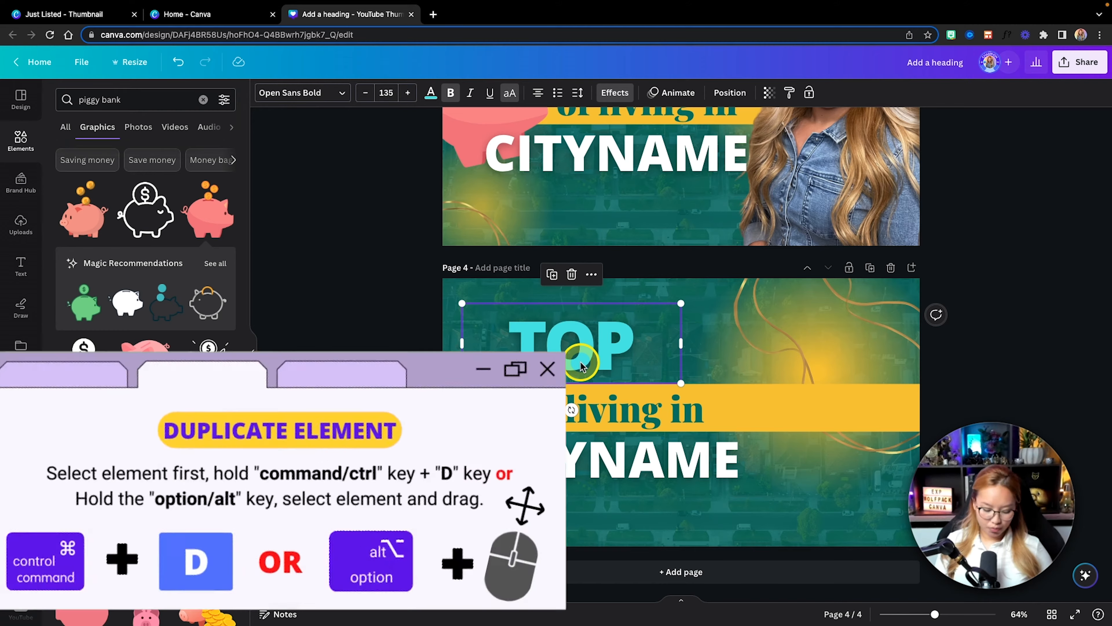
Step: Duplicate the TOP heading, change the copy's text to 5, tilt it clockwise beside TOP and enlarge it to font size 220
{"action": "key", "text": "super+d"}
{"action": "left_click_drag", "start_coordinate": [580, 365], "coordinate": [712, 346]}
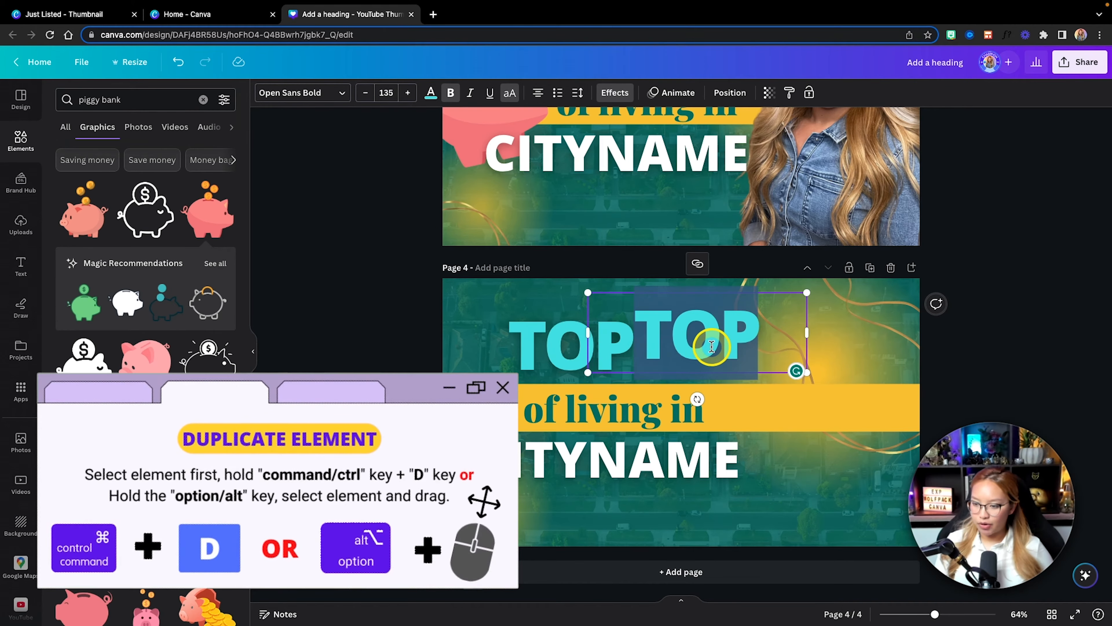
{"action": "type", "text": "5"}
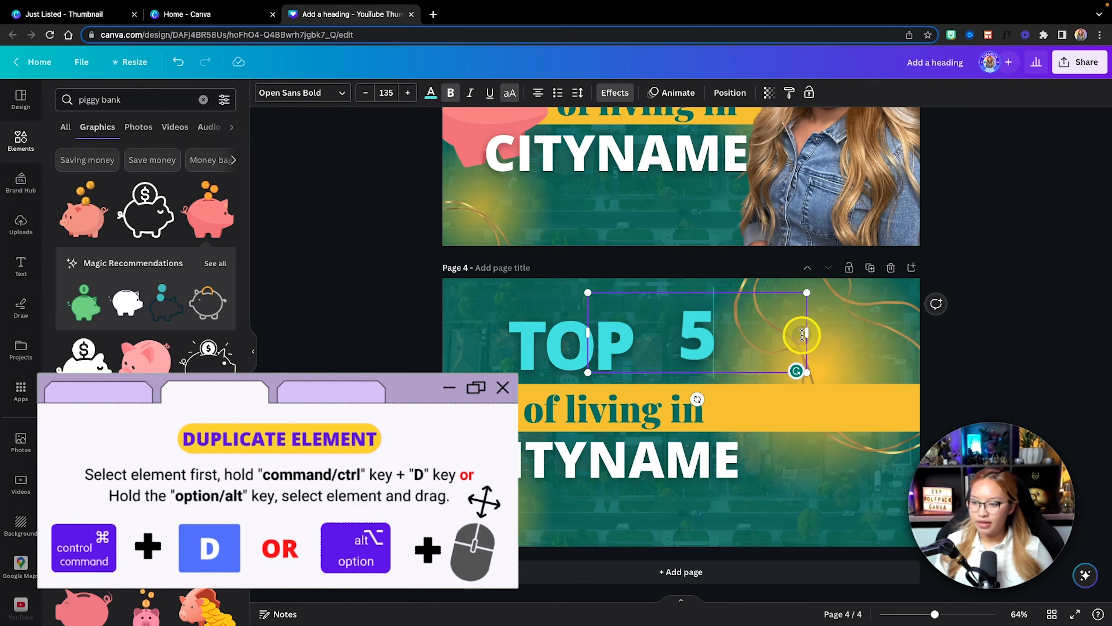
{"action": "left_click_drag", "start_coordinate": [809, 333], "coordinate": [751, 278]}
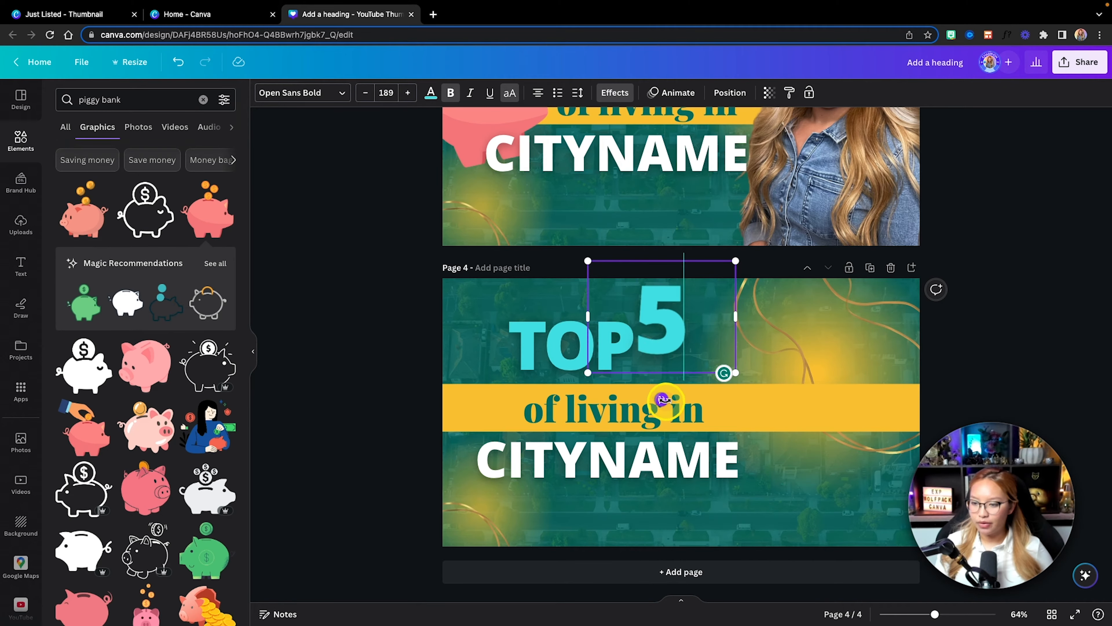
{"action": "left_click_drag", "start_coordinate": [663, 395], "coordinate": [651, 406]}
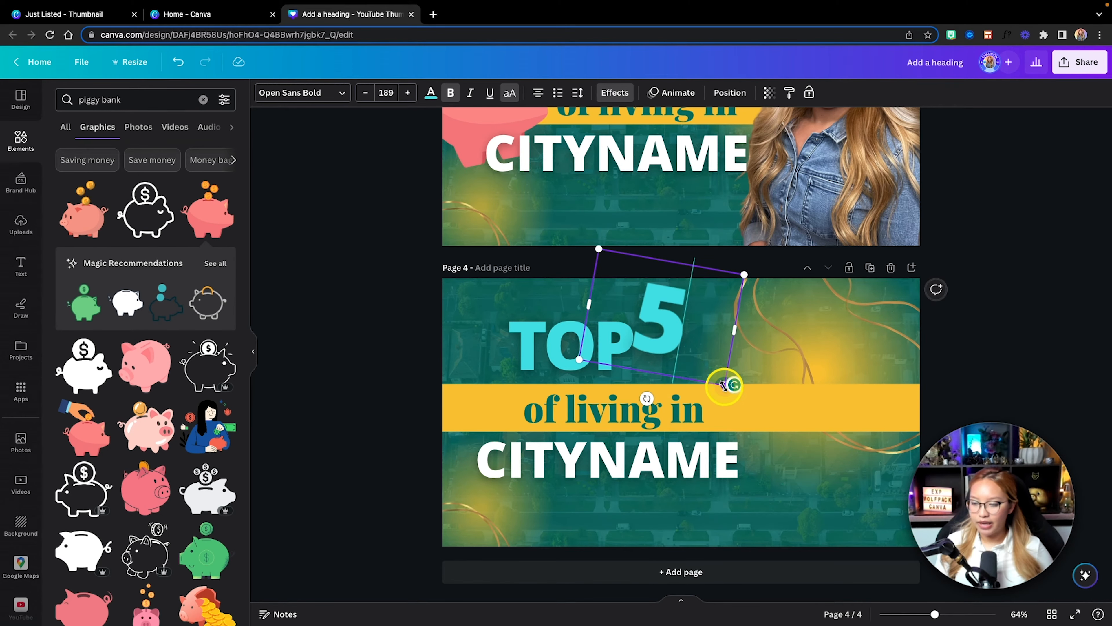
{"action": "left_click_drag", "start_coordinate": [728, 383], "coordinate": [748, 406]}
Step: Nudge the tilted 5 beside TOP and color it green from the Etsy Agent 2 palette
{"action": "left_click", "coordinate": [557, 307]}
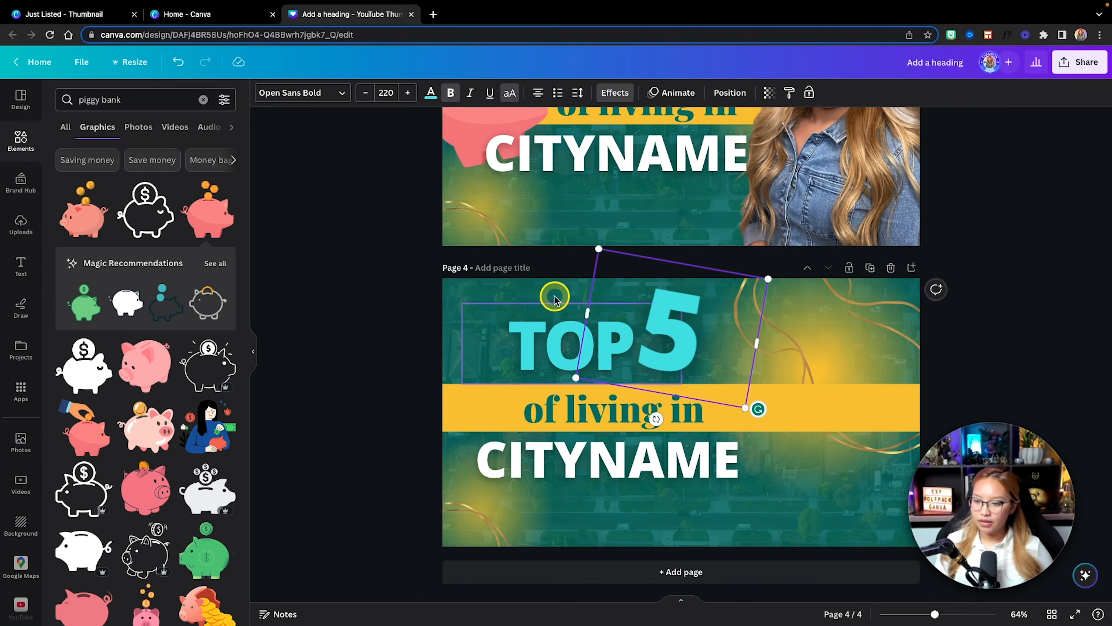
{"action": "left_click", "coordinate": [699, 308]}
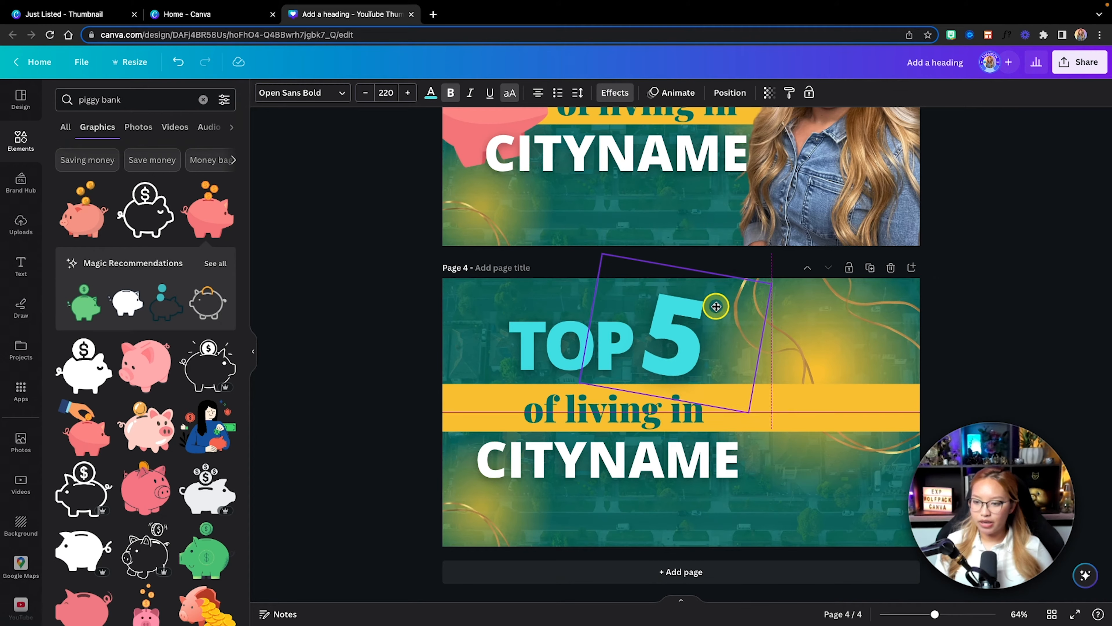
{"action": "left_click", "coordinate": [431, 92]}
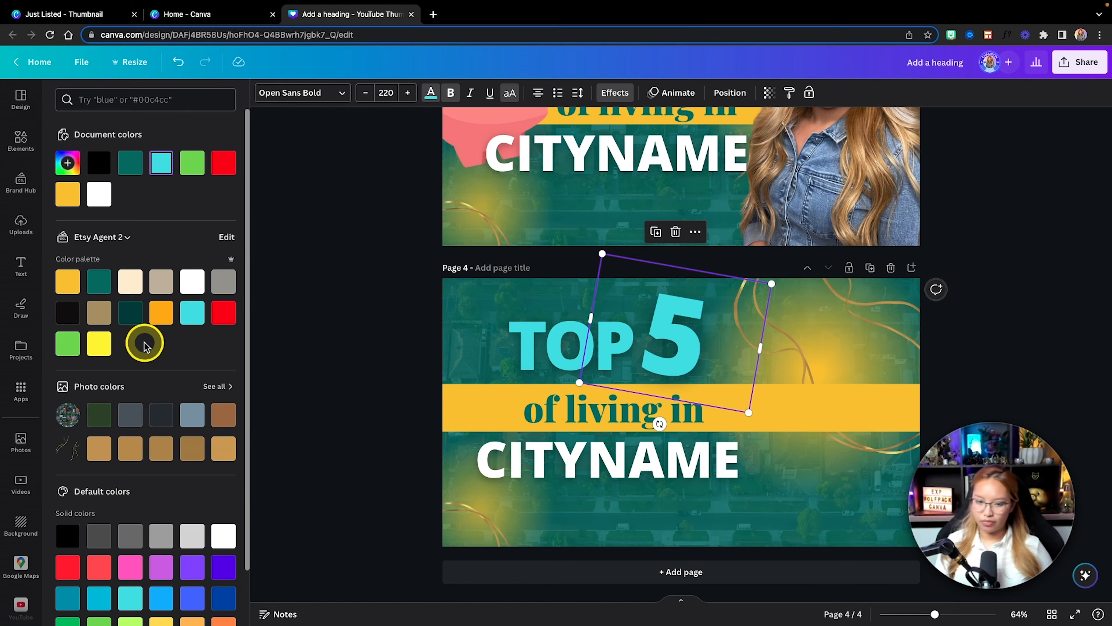
{"action": "left_click", "coordinate": [68, 346]}
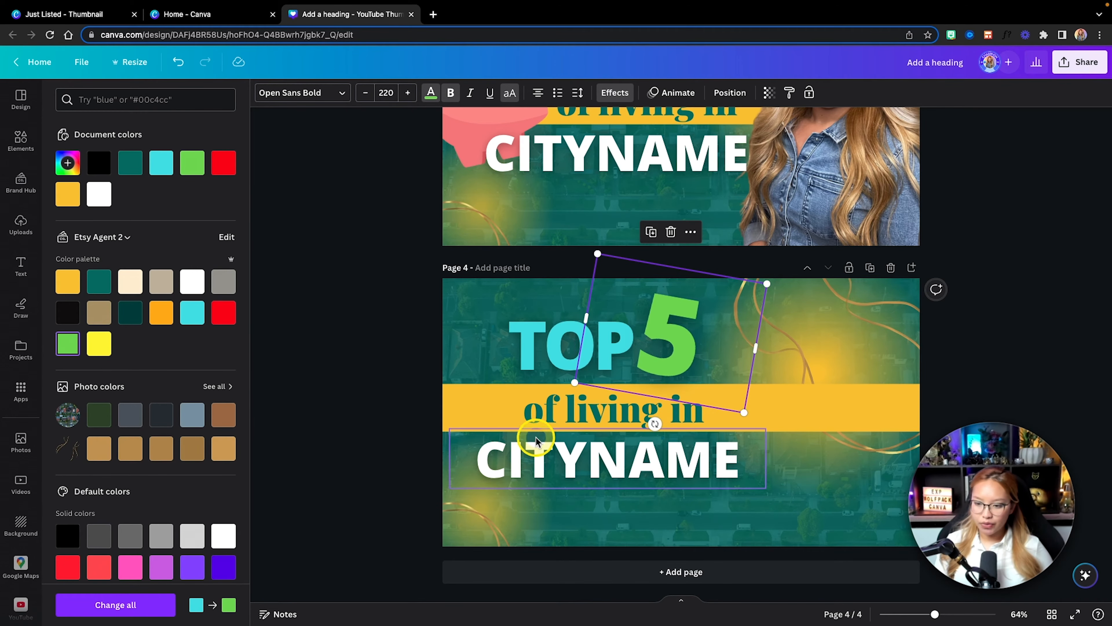
Step: Replace the yellow bar's text with "family events in" and lower TOP and the green 5 slightly so the 5 overlaps the bar
{"action": "left_click", "coordinate": [542, 416]}
{"action": "left_click", "coordinate": [542, 415]}
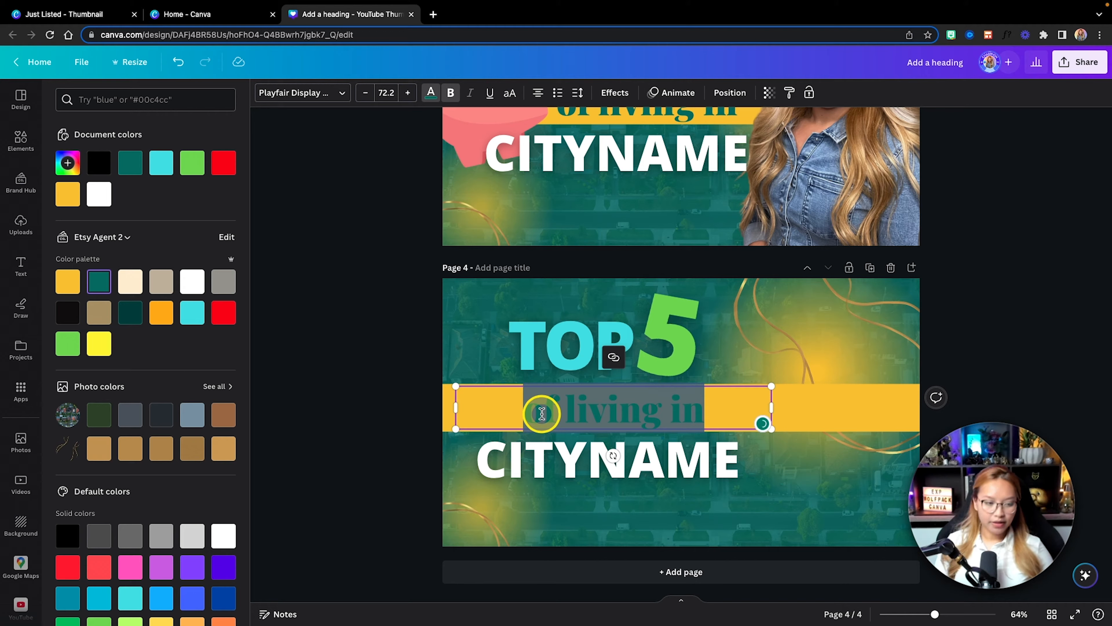
{"action": "type", "text": "famil"}
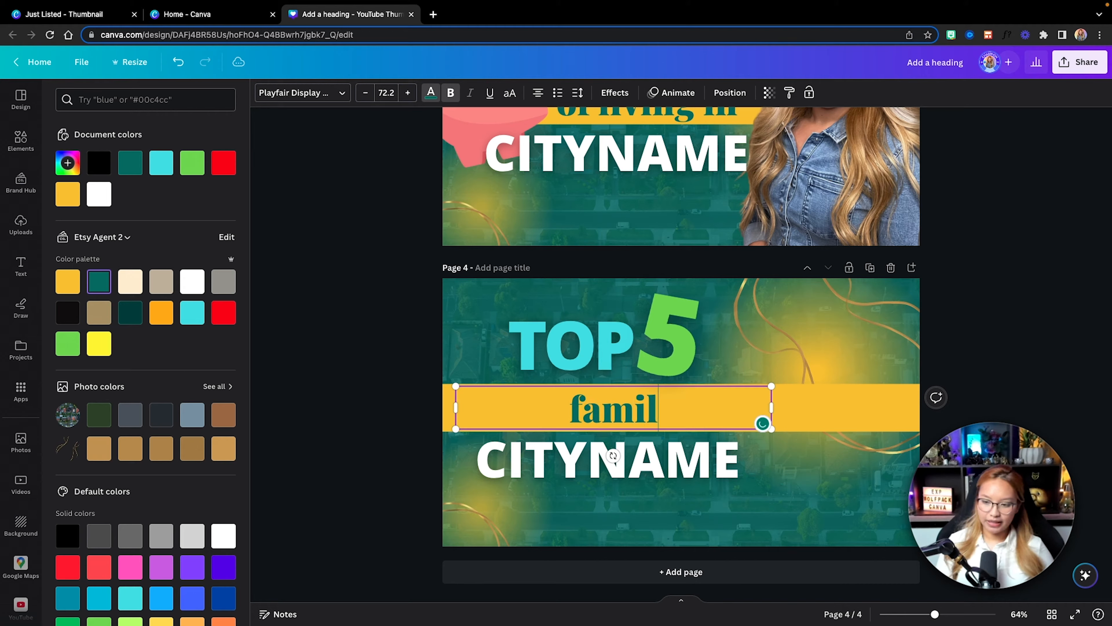
{"action": "type", "text": "y evem"}
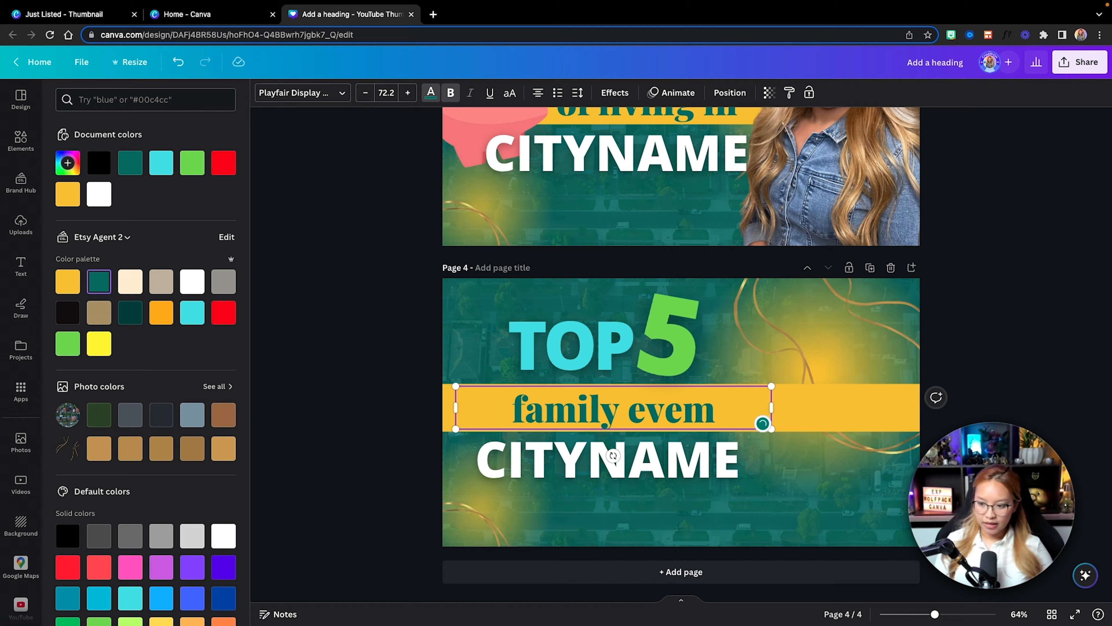
{"action": "key", "text": "BackSpace"}
{"action": "type", "text": "nts in"}
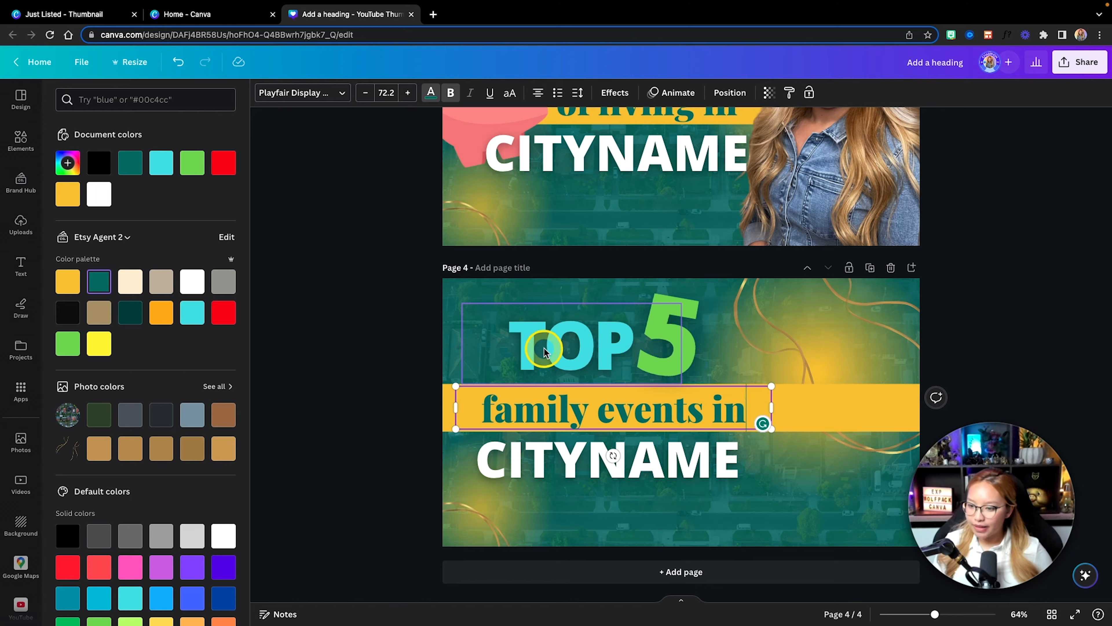
{"action": "left_click_drag", "start_coordinate": [595, 347], "coordinate": [568, 344]}
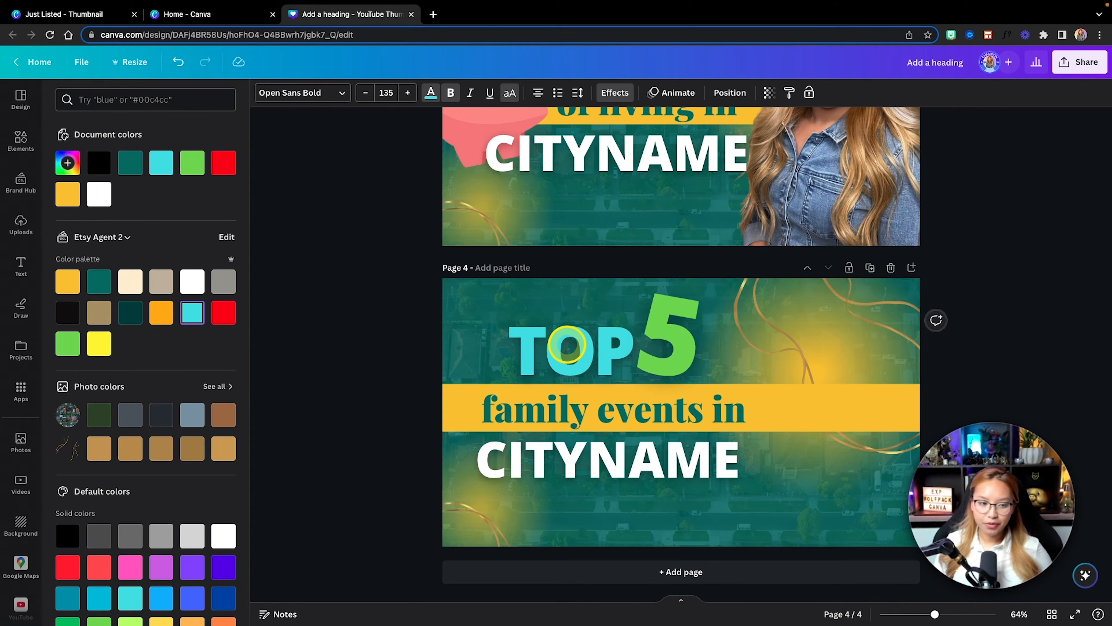
{"action": "left_click_drag", "start_coordinate": [657, 338], "coordinate": [705, 340]}
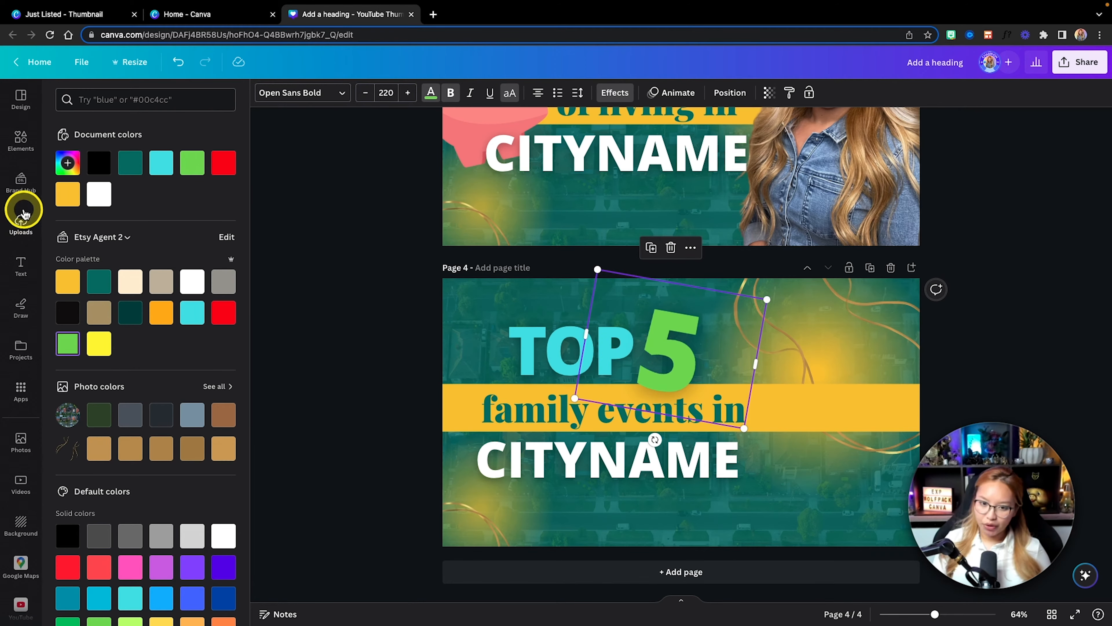
Step: Add the brand photo IMG_6861.png to the right side of page 4 and remove its background
{"action": "left_click", "coordinate": [22, 182]}
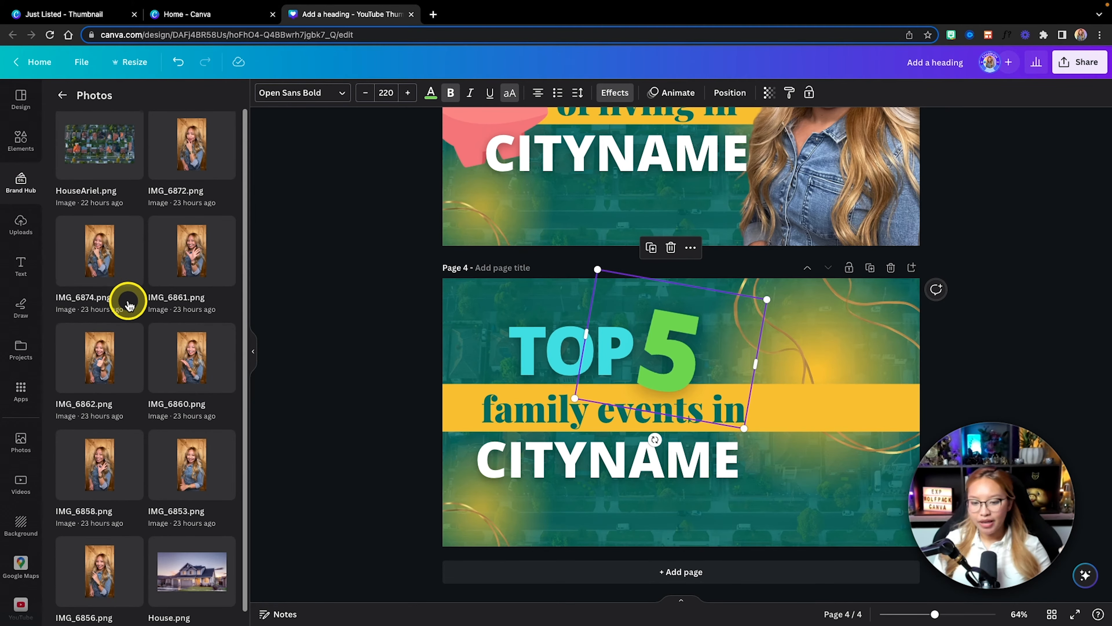
{"action": "scroll", "coordinate": [129, 306], "scroll_direction": "down", "scroll_amount": 1}
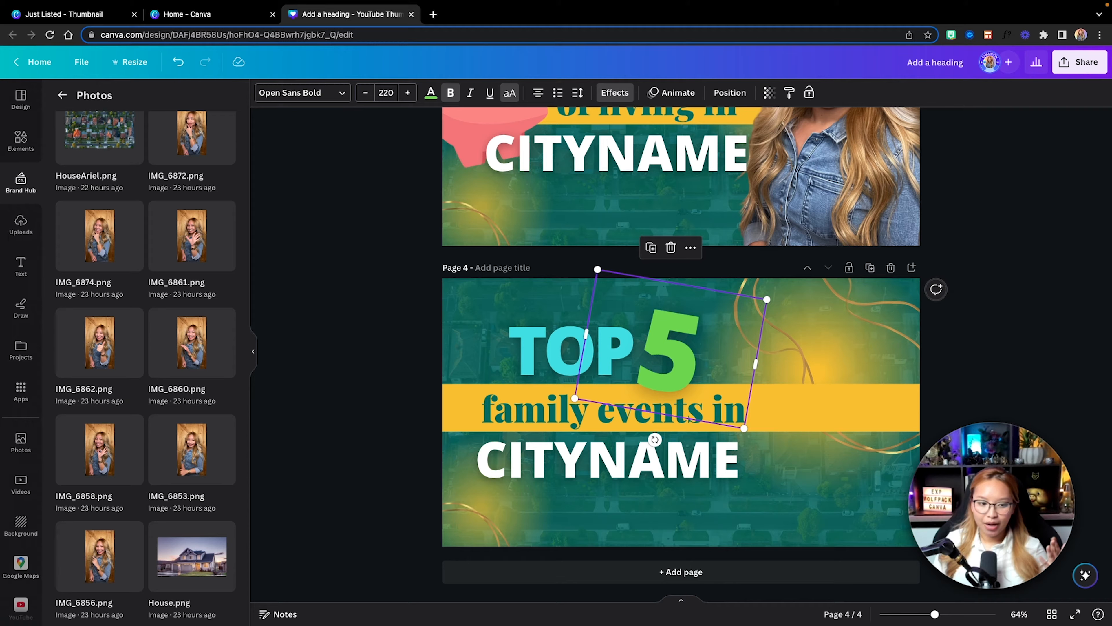
{"action": "left_click", "coordinate": [197, 248]}
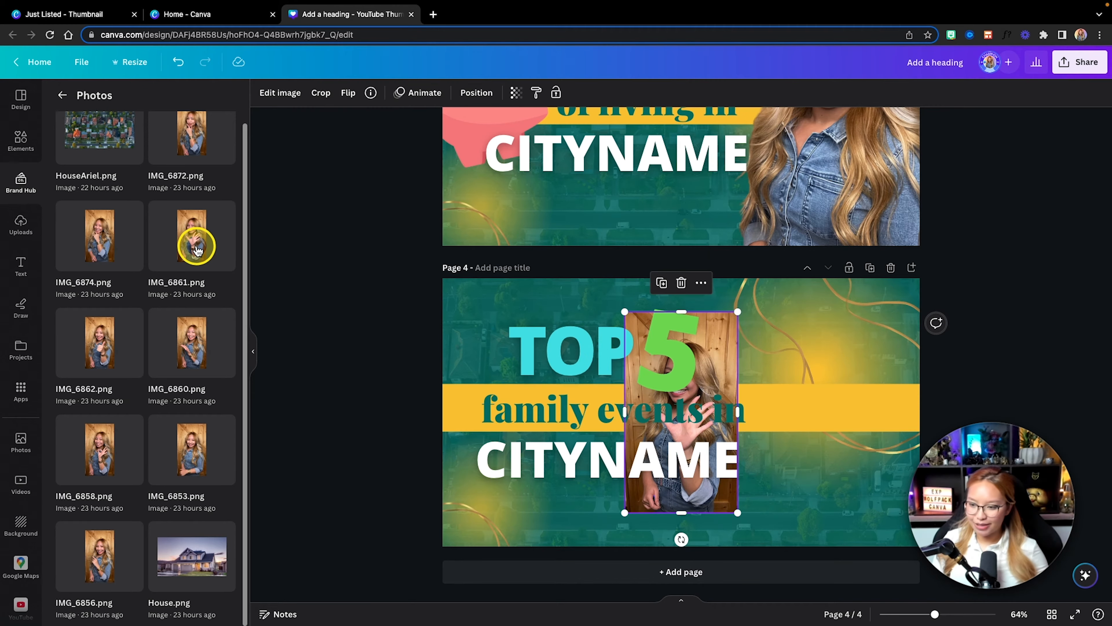
{"action": "left_click_drag", "start_coordinate": [720, 498], "coordinate": [874, 489]}
{"action": "left_click", "coordinate": [280, 96]}
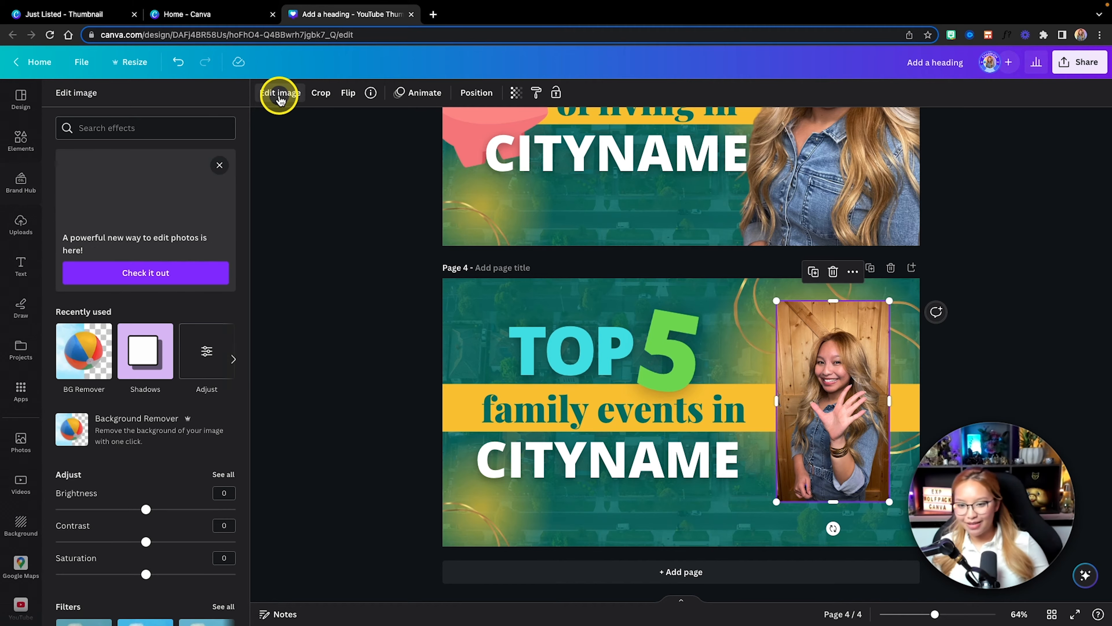
{"action": "left_click", "coordinate": [93, 371]}
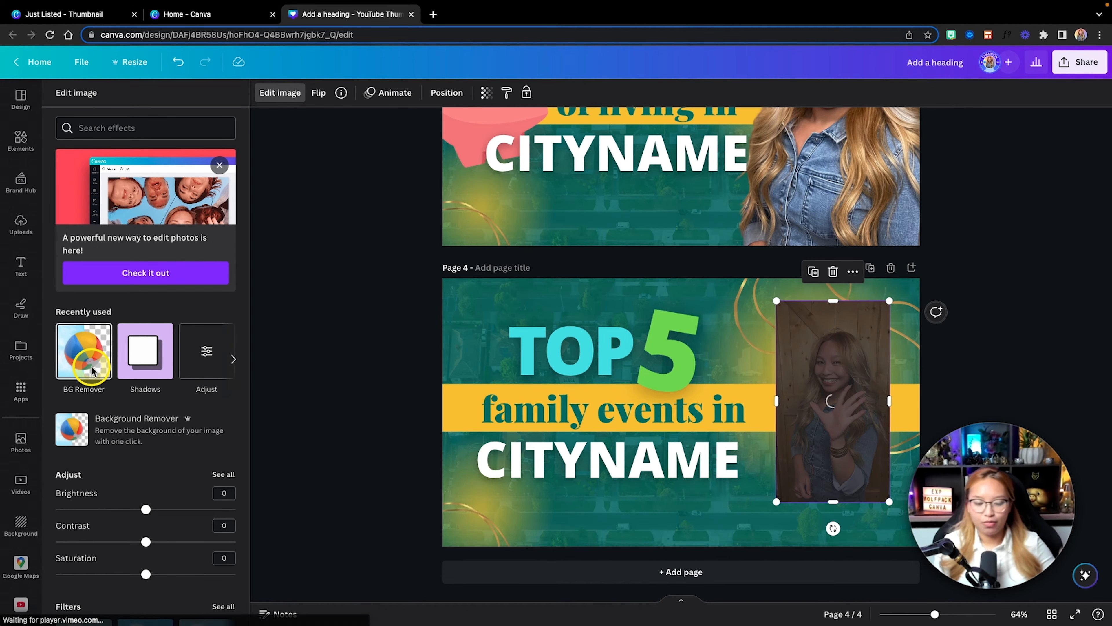
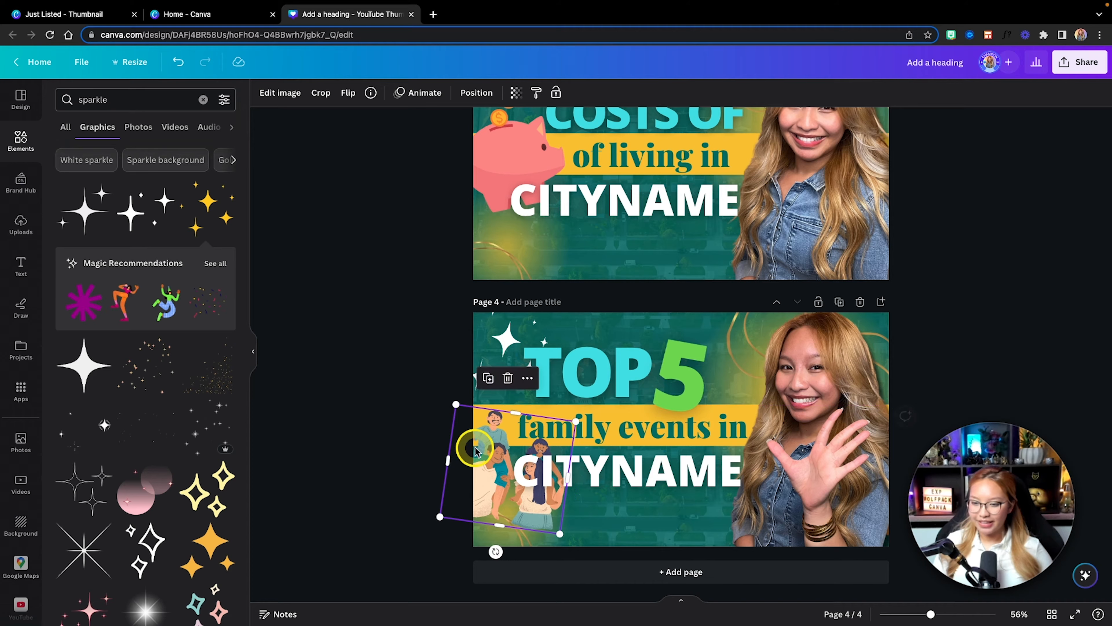
Step: Nudge the "family events in" text slightly left and shift TOP and the green 5 together slightly right on page 4
{"action": "left_click", "coordinate": [683, 517]}
{"action": "left_click", "coordinate": [589, 440]}
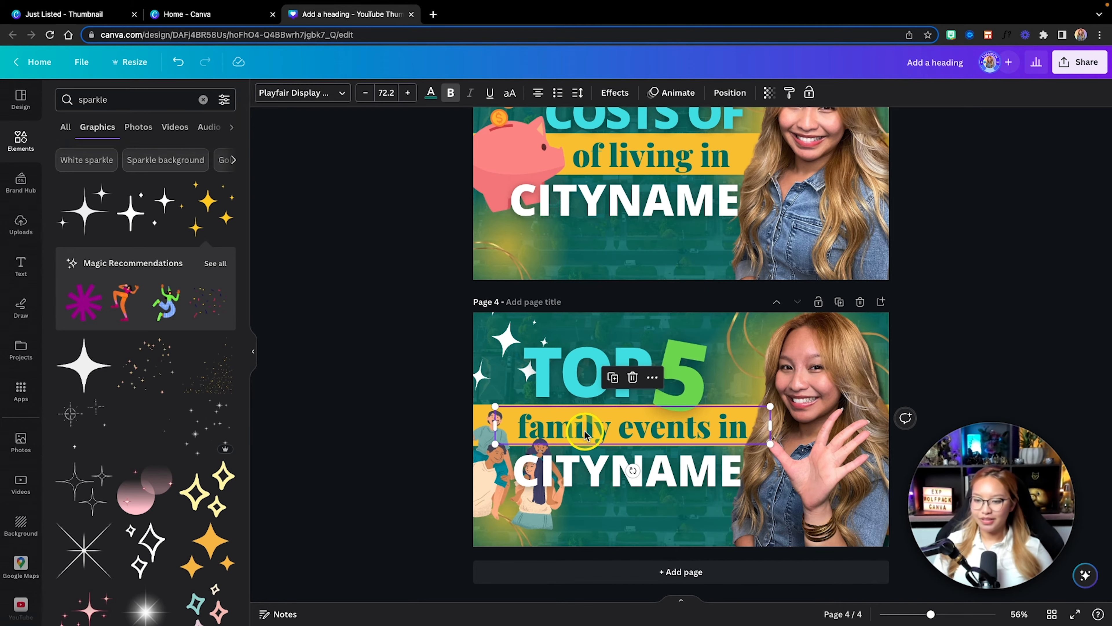
{"action": "left_click_drag", "start_coordinate": [585, 432], "coordinate": [583, 431]}
{"action": "left_click", "coordinate": [655, 406]}
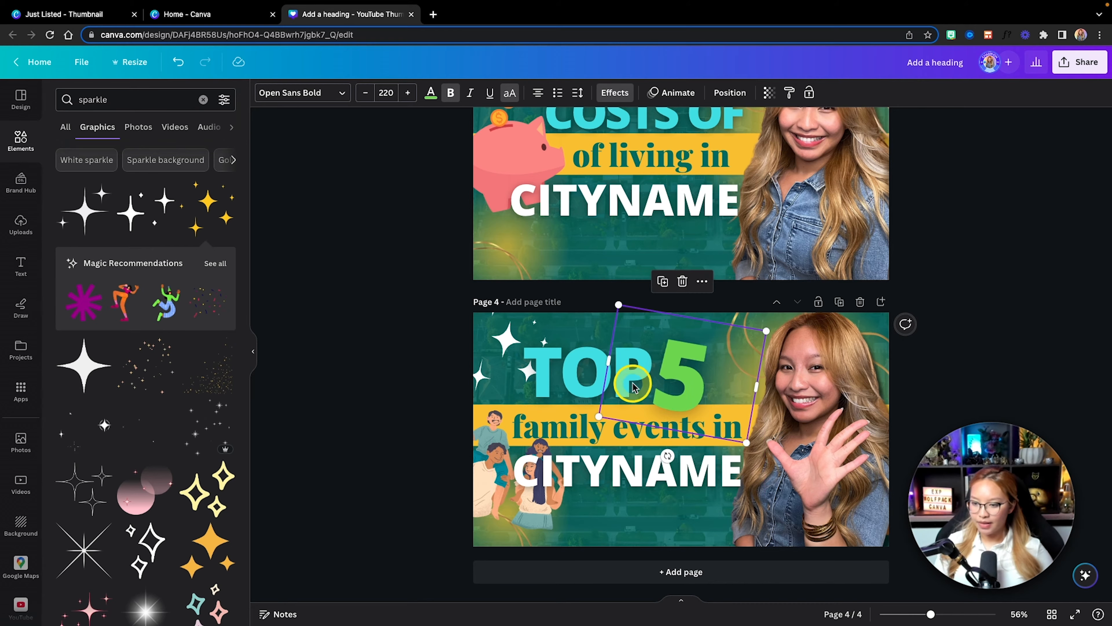
{"action": "left_click", "coordinate": [589, 374], "text": "shift"}
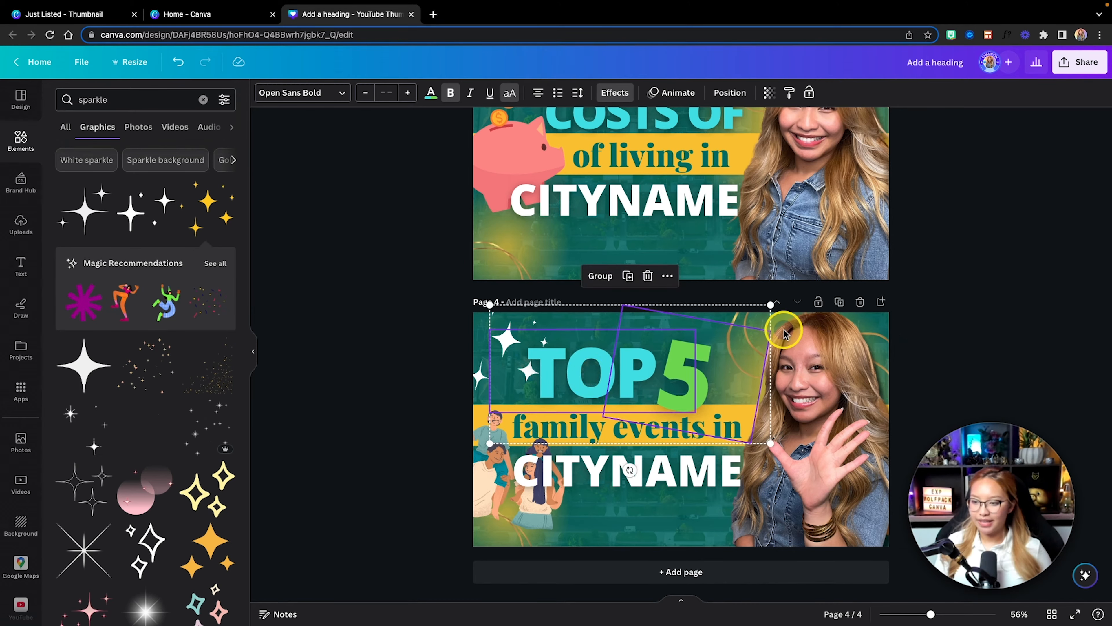
{"action": "left_click", "coordinate": [966, 292]}
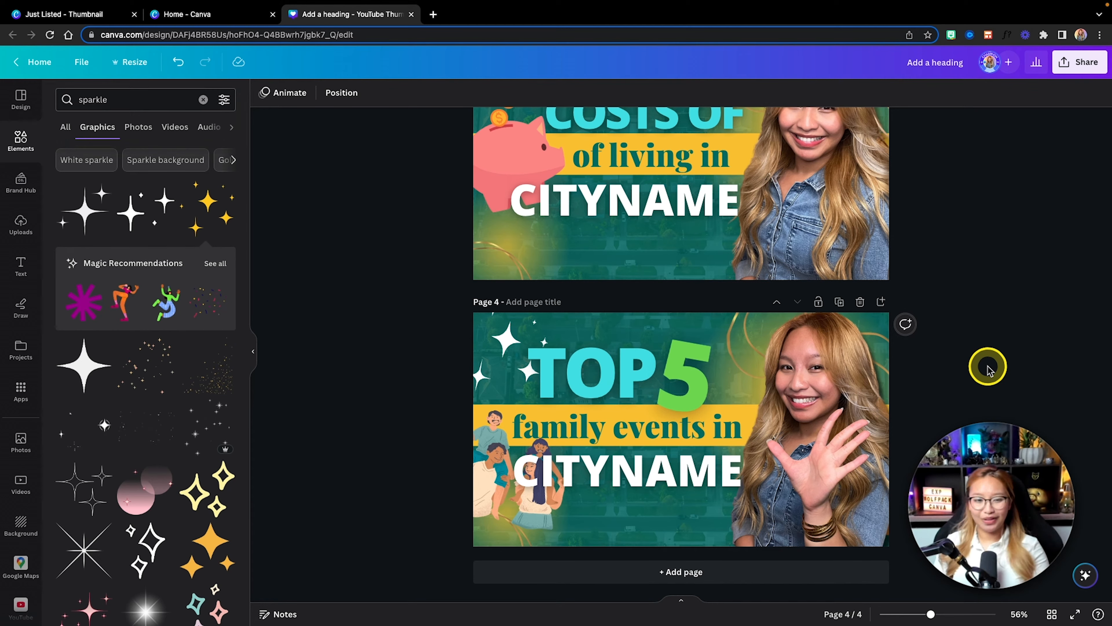
Step: View the 500,000 house thumbnail in the Just Listed example and return to the thumbnail design
{"action": "left_click", "coordinate": [91, 16]}
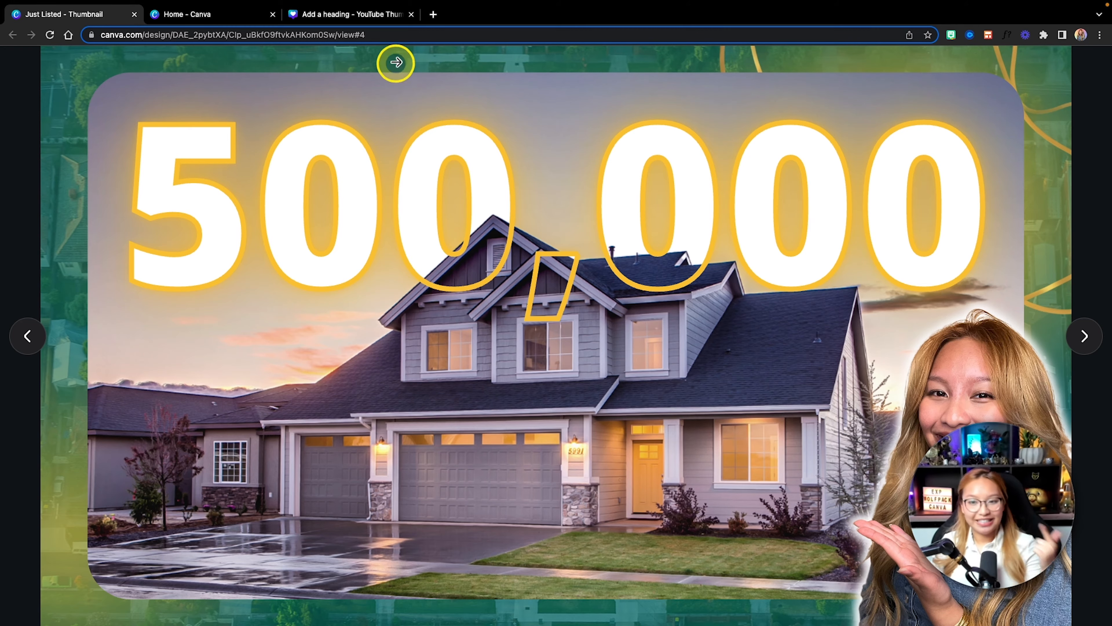
{"action": "left_click", "coordinate": [357, 15]}
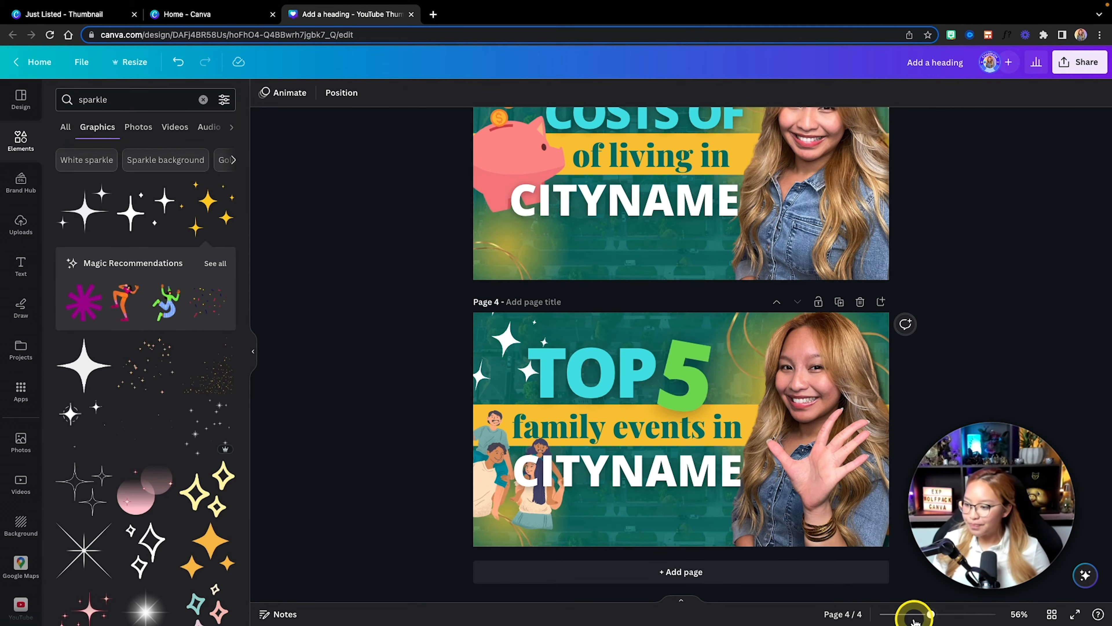
Step: Duplicate the Base template page, move the copy to the end as page 5, clear its title and open it
{"action": "left_click", "coordinate": [1051, 613]}
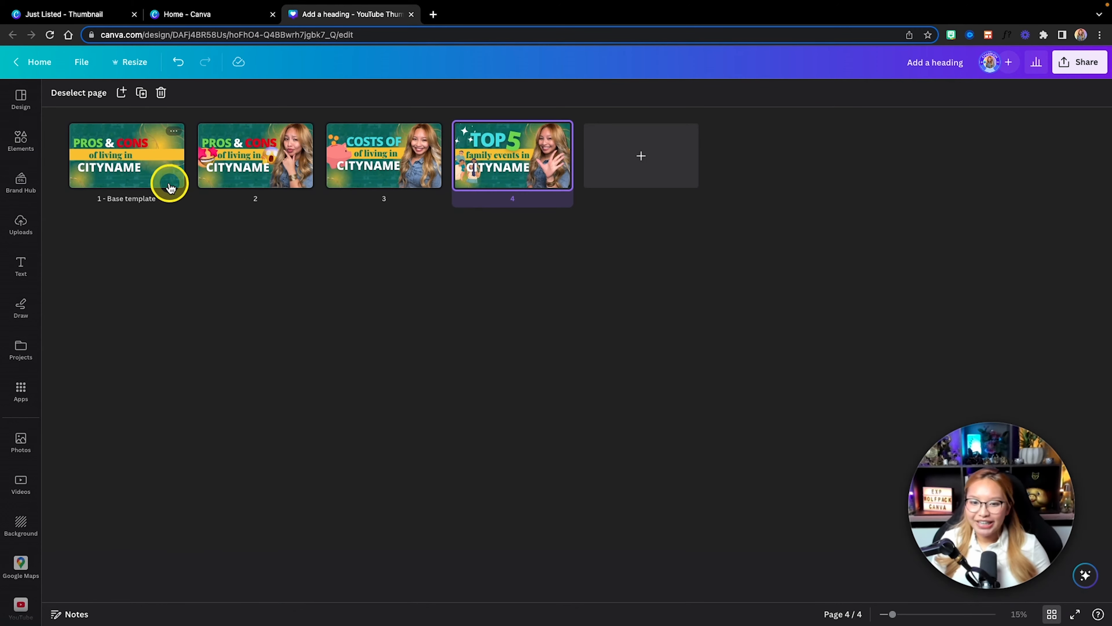
{"action": "left_click", "coordinate": [150, 181]}
{"action": "key", "text": "super+d"}
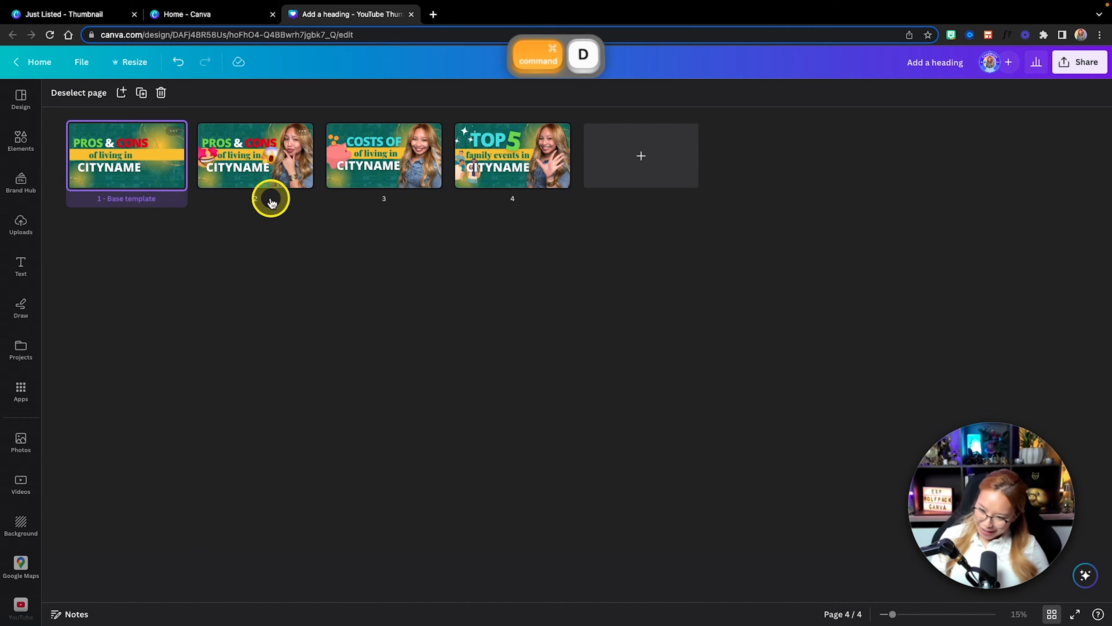
{"action": "left_click_drag", "start_coordinate": [256, 174], "coordinate": [712, 193]}
{"action": "triple_click", "coordinate": [654, 200]}
{"action": "key", "text": "BackSpace"}
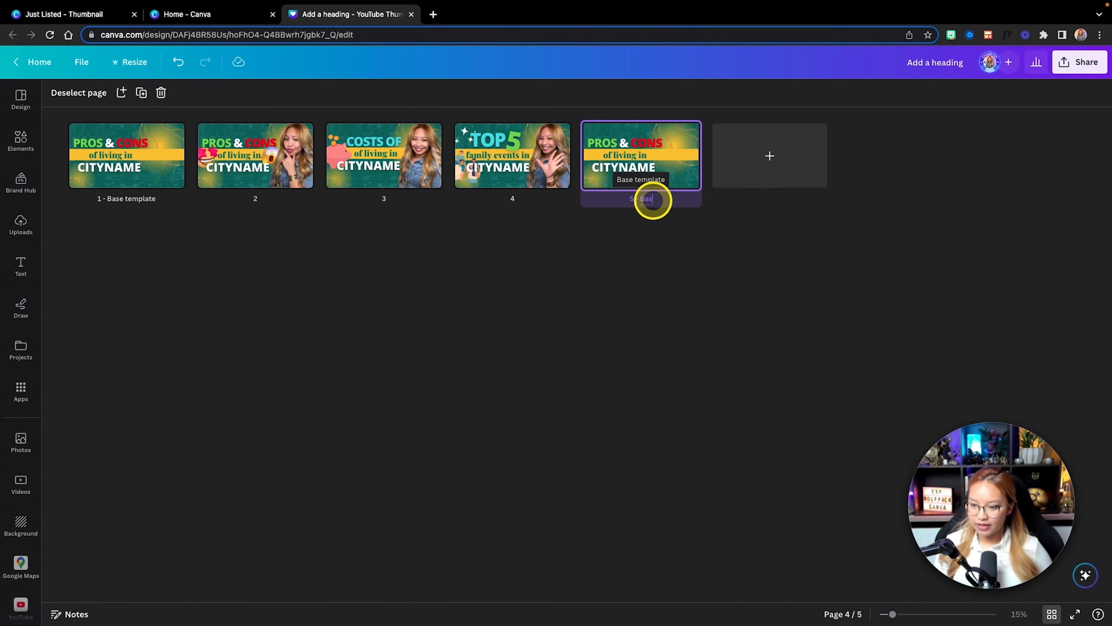
{"action": "double_click", "coordinate": [666, 174]}
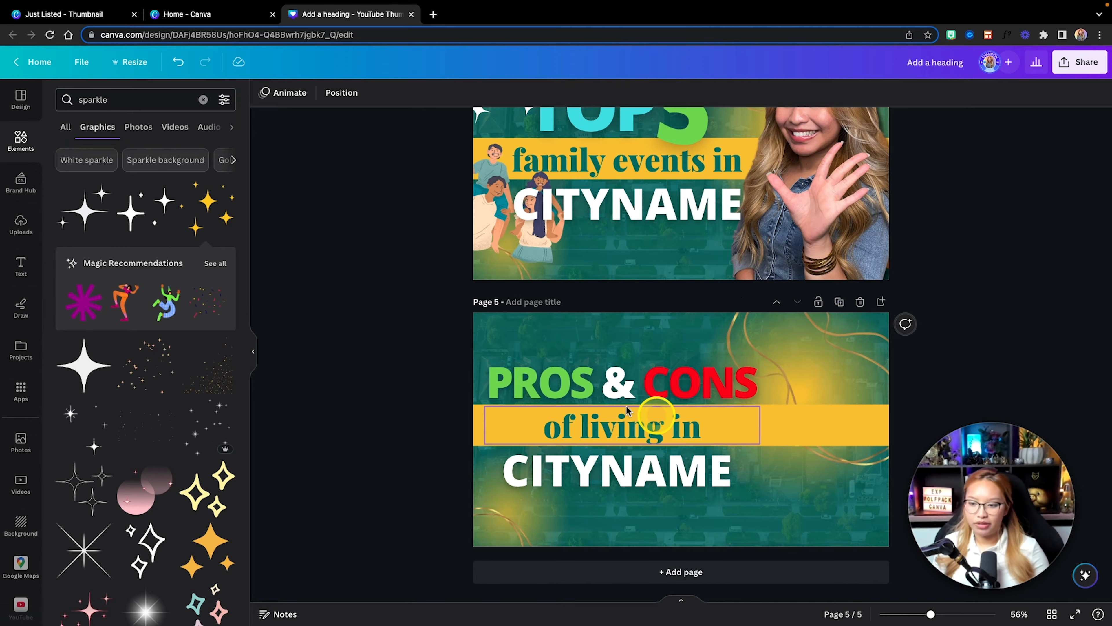
{"action": "left_click", "coordinate": [672, 577]}
{"action": "left_click", "coordinate": [705, 420]}
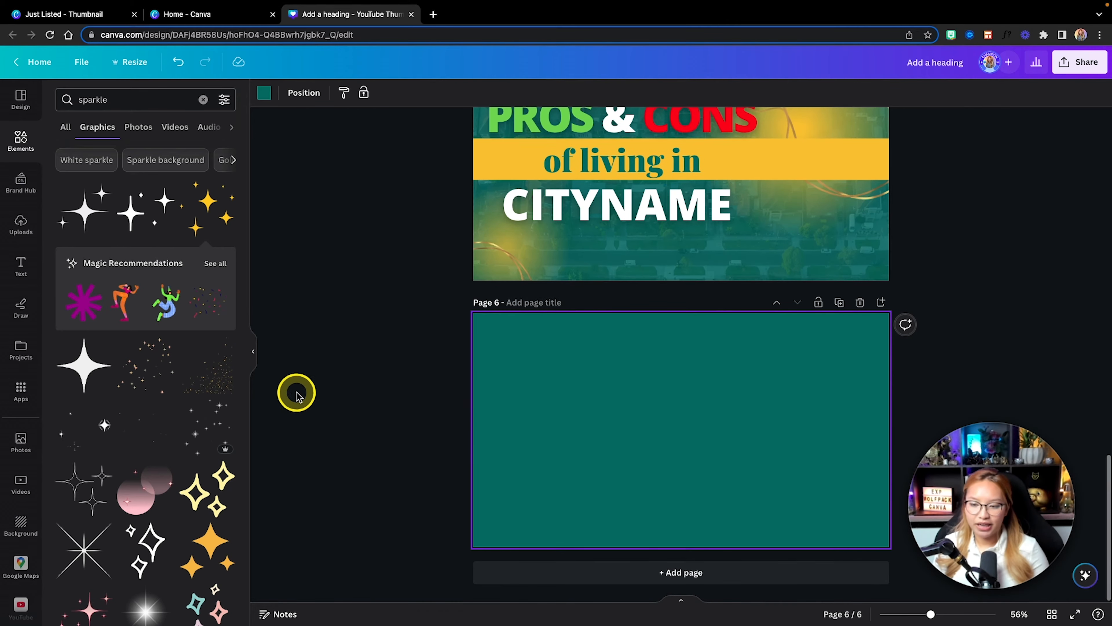
{"action": "left_click", "coordinate": [858, 301]}
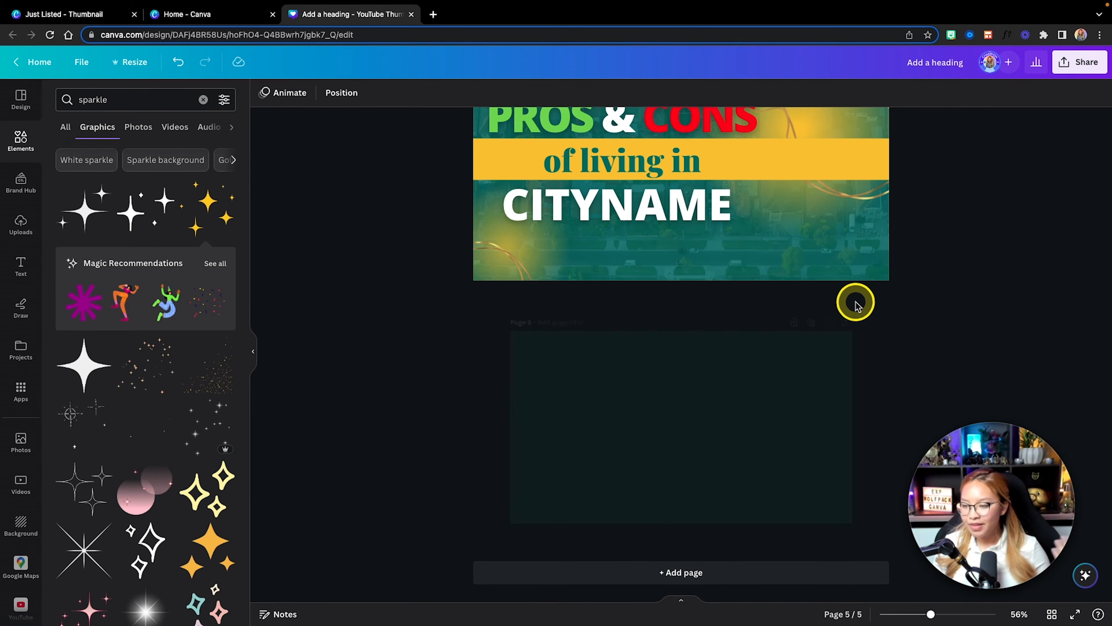
Step: Delete the PROS & CONS heading, the "of living in" text, the yellow bar and CITYNAME from page 5
{"action": "left_click", "coordinate": [566, 389]}
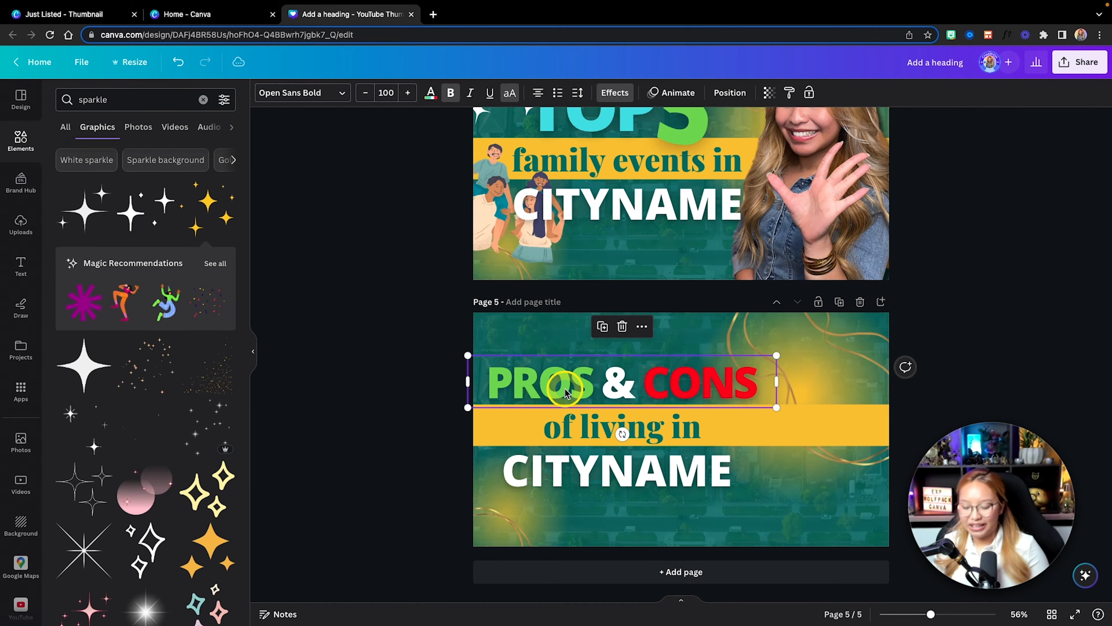
{"action": "key", "text": "Delete"}
{"action": "left_click", "coordinate": [638, 424]}
{"action": "key", "text": "Delete"}
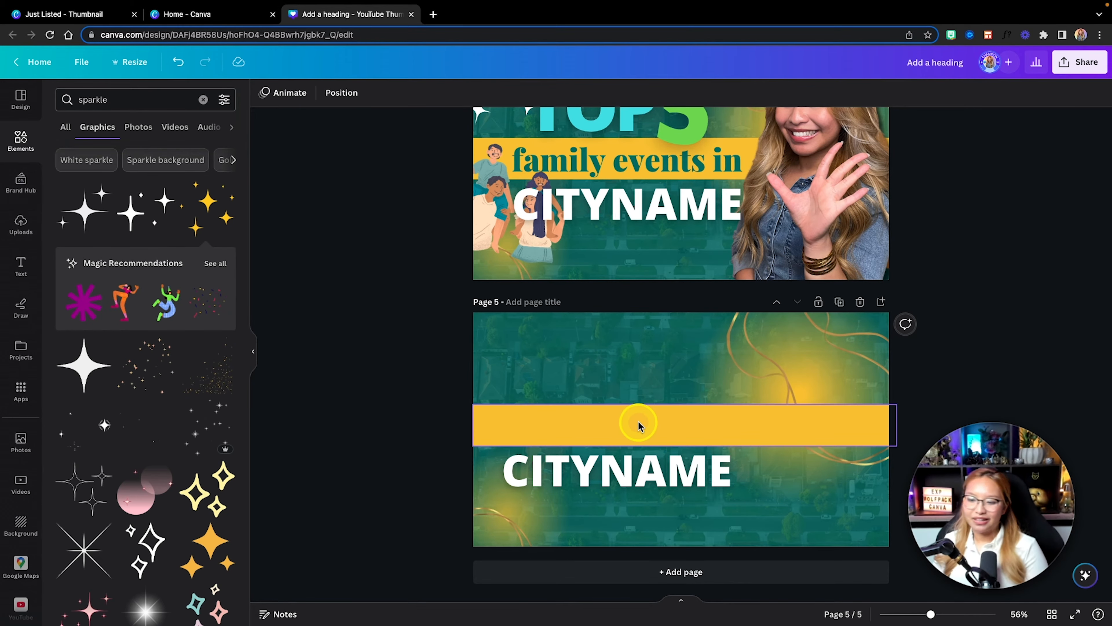
{"action": "left_click", "coordinate": [638, 423]}
{"action": "key", "text": "Delete"}
{"action": "left_click", "coordinate": [644, 474]}
{"action": "key", "text": "Delete"}
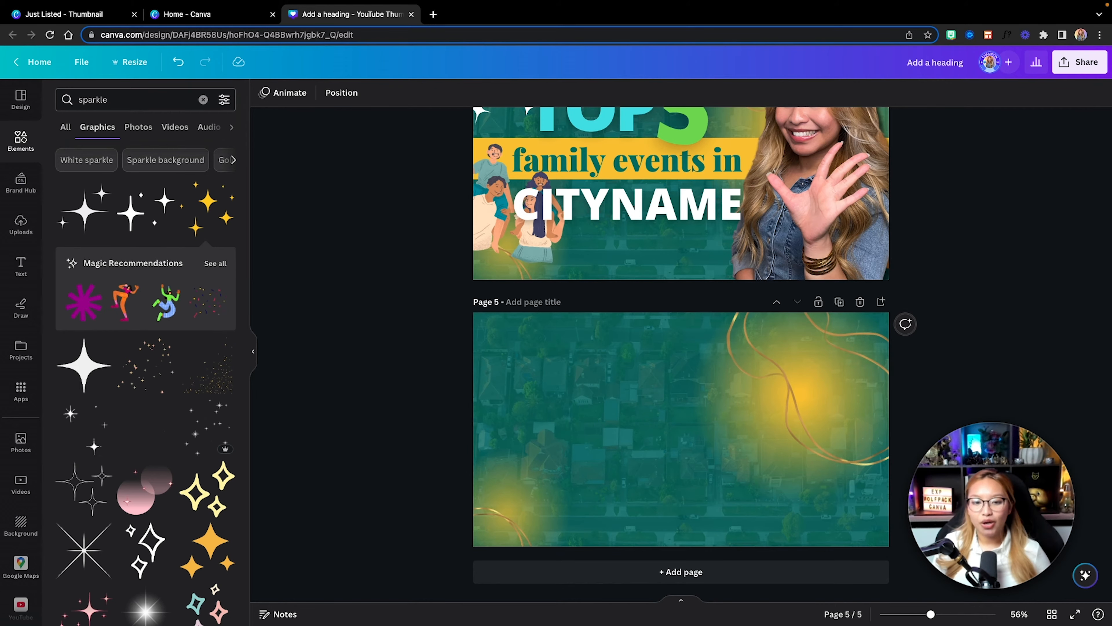
Step: Search the frames for "rounded rectangle" and add a wide rounded frame to page 5
{"action": "left_click", "coordinate": [21, 137]}
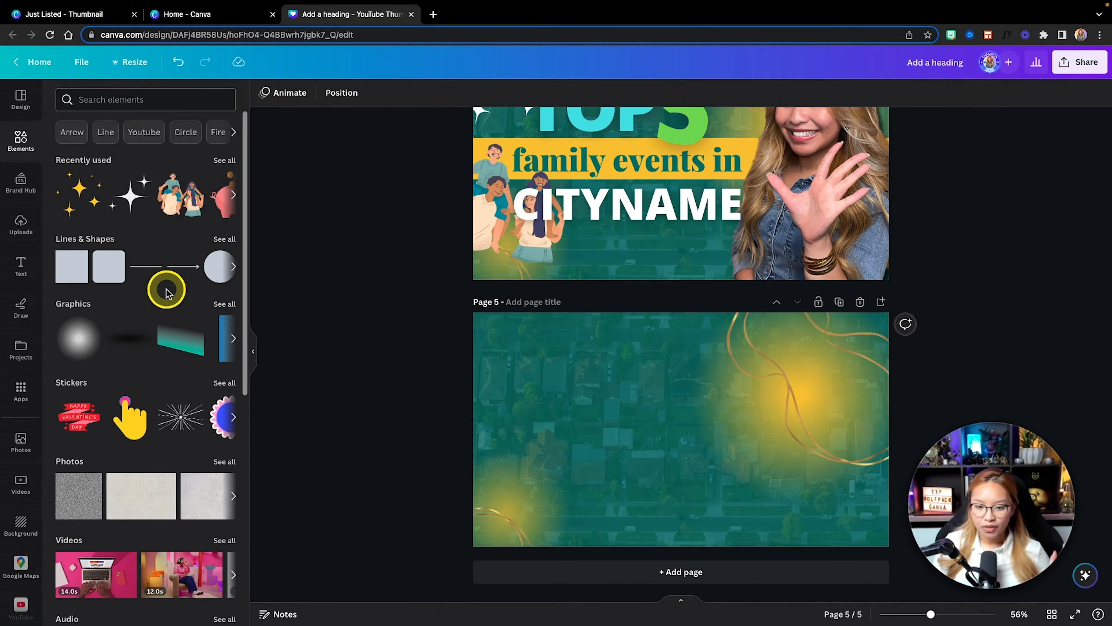
{"action": "scroll", "coordinate": [164, 288], "scroll_direction": "down", "scroll_amount": 5}
{"action": "scroll", "coordinate": [193, 351], "scroll_direction": "down", "scroll_amount": 3}
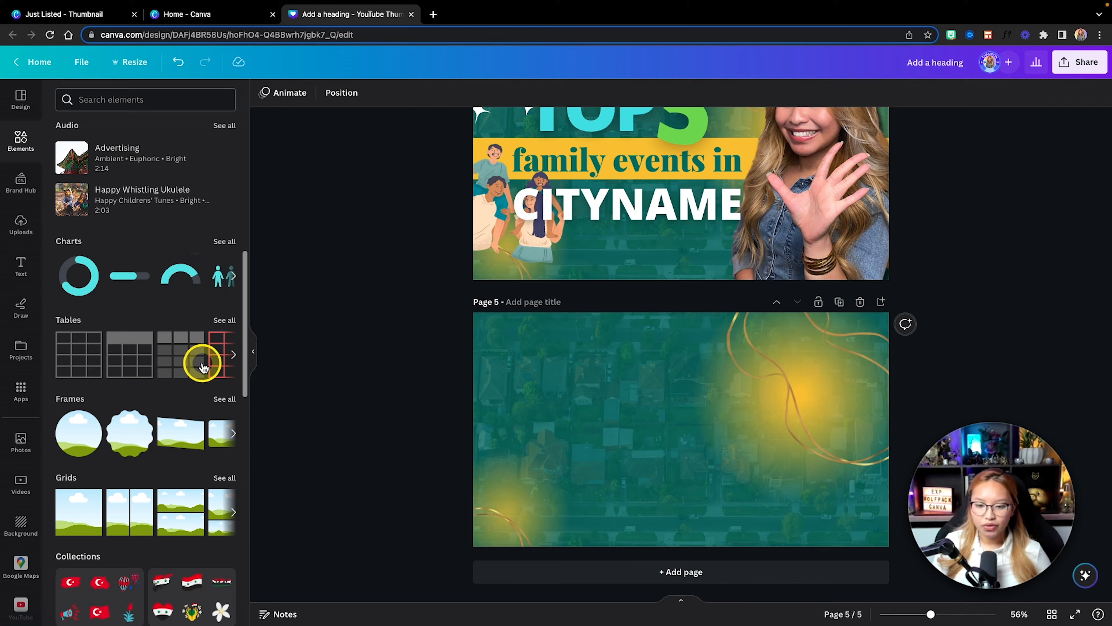
{"action": "left_click", "coordinate": [225, 399]}
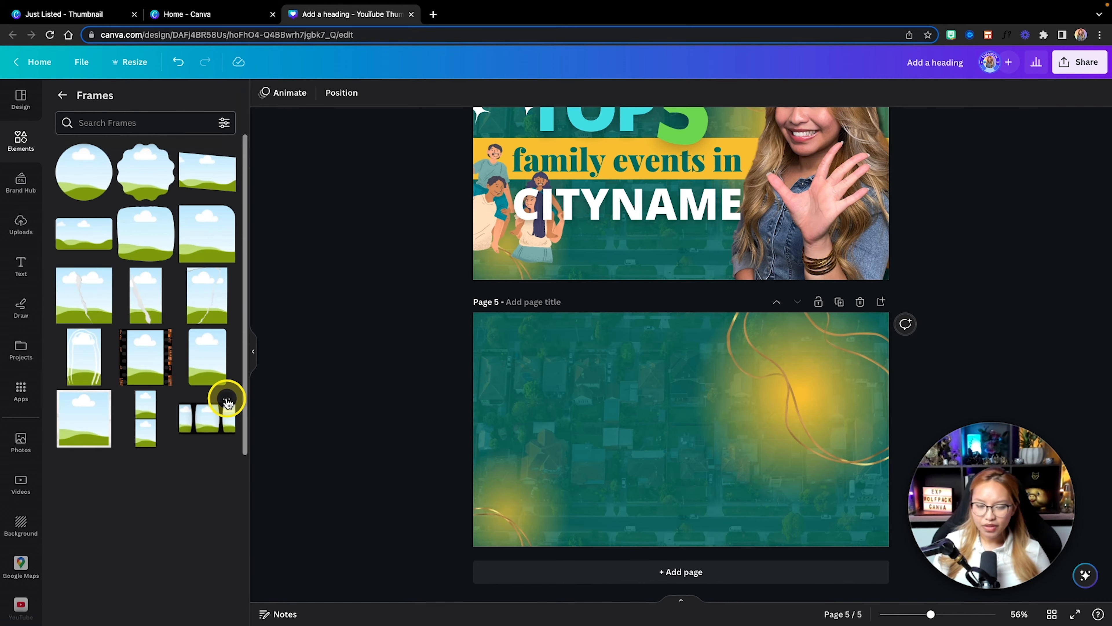
{"action": "left_click", "coordinate": [109, 122]}
{"action": "type", "text": "r"}
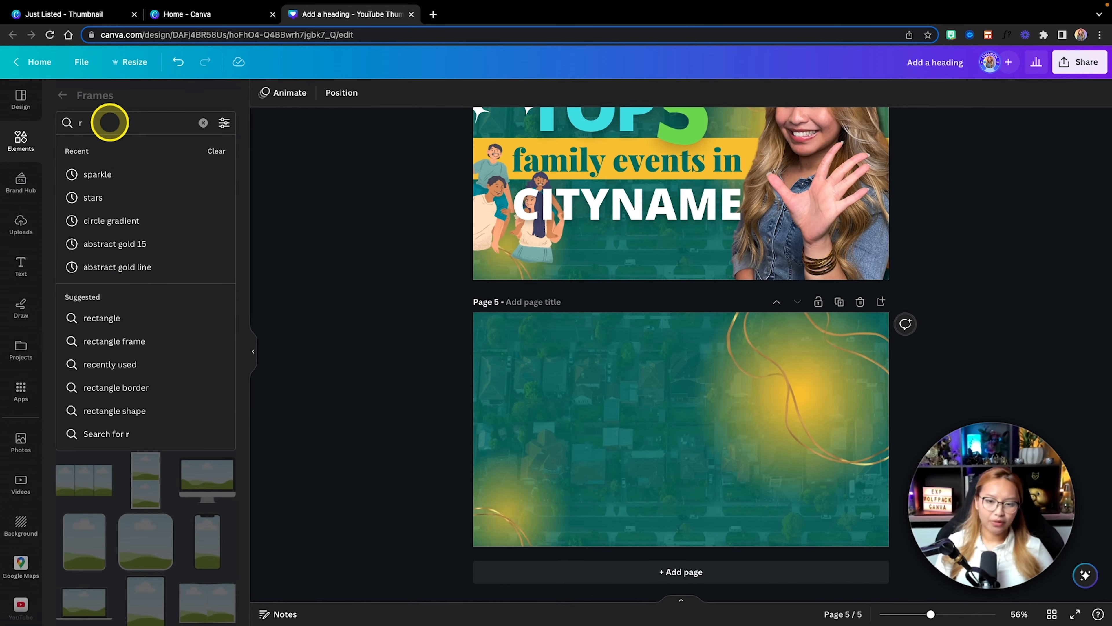
{"action": "type", "text": "ou"}
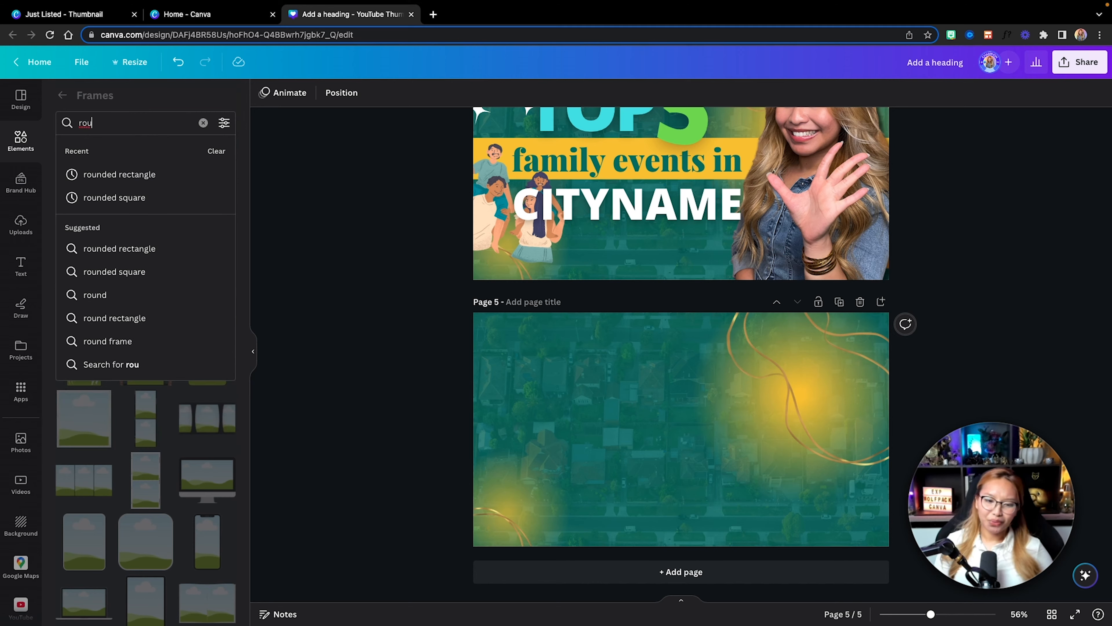
{"action": "key", "text": "Down"}
{"action": "key", "text": "Return"}
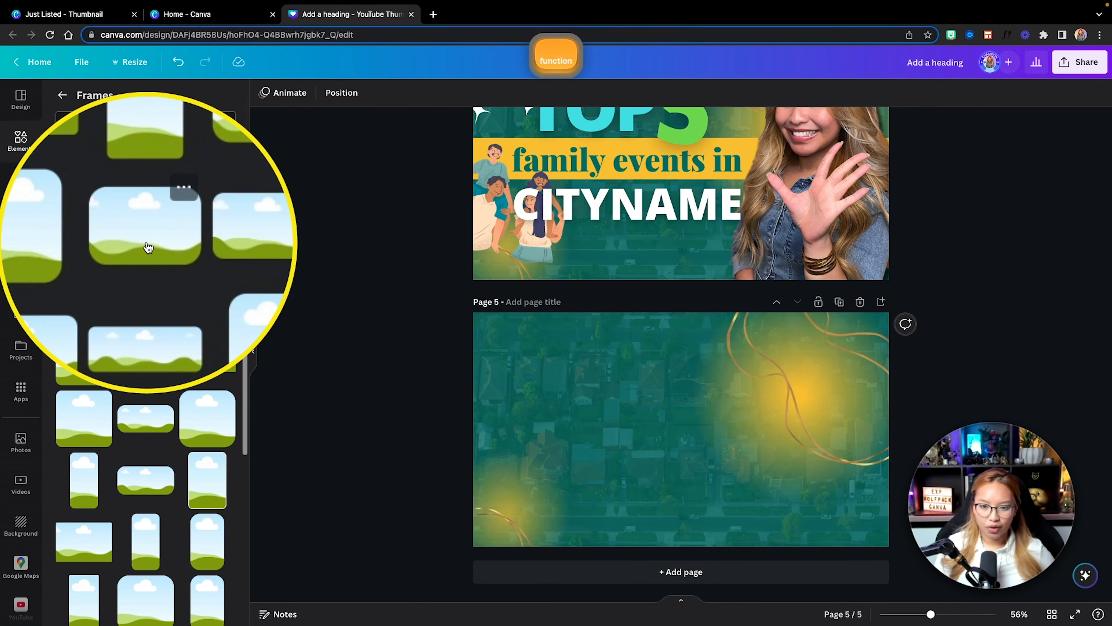
{"action": "left_click", "coordinate": [87, 175]}
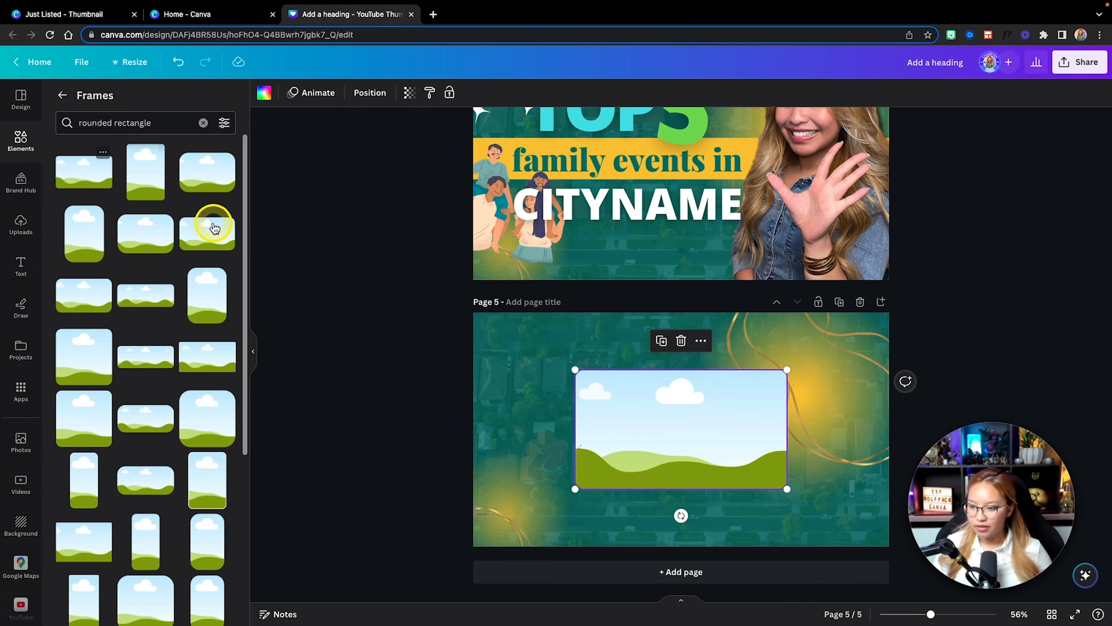
Step: Enlarge and center the rounded frame so it nearly fills page 5, and duplicate it with the copy offset to the lower right
{"action": "left_click_drag", "start_coordinate": [631, 409], "coordinate": [541, 368]}
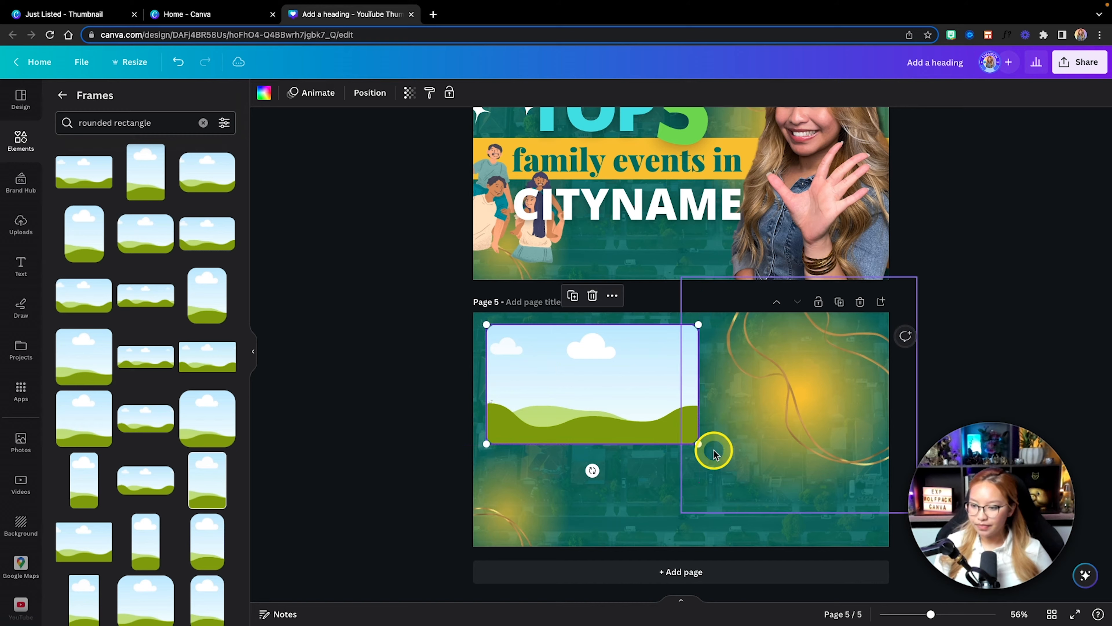
{"action": "left_click_drag", "start_coordinate": [701, 446], "coordinate": [882, 516]}
{"action": "left_click_drag", "start_coordinate": [800, 479], "coordinate": [800, 473]}
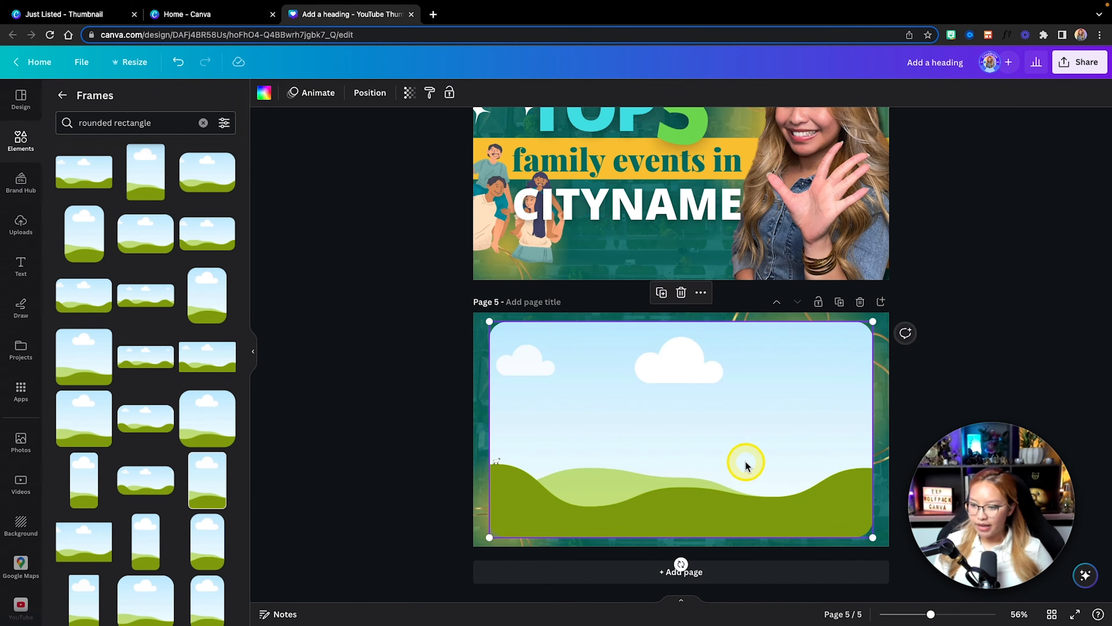
{"action": "key", "text": "super+d"}
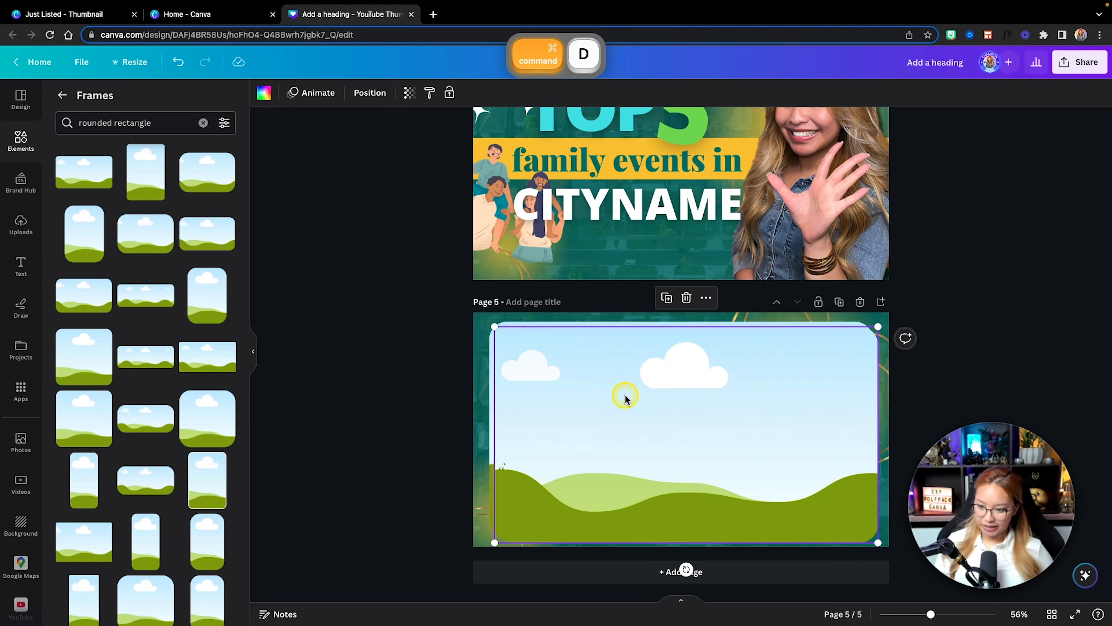
{"action": "left_click_drag", "start_coordinate": [626, 397], "coordinate": [750, 416]}
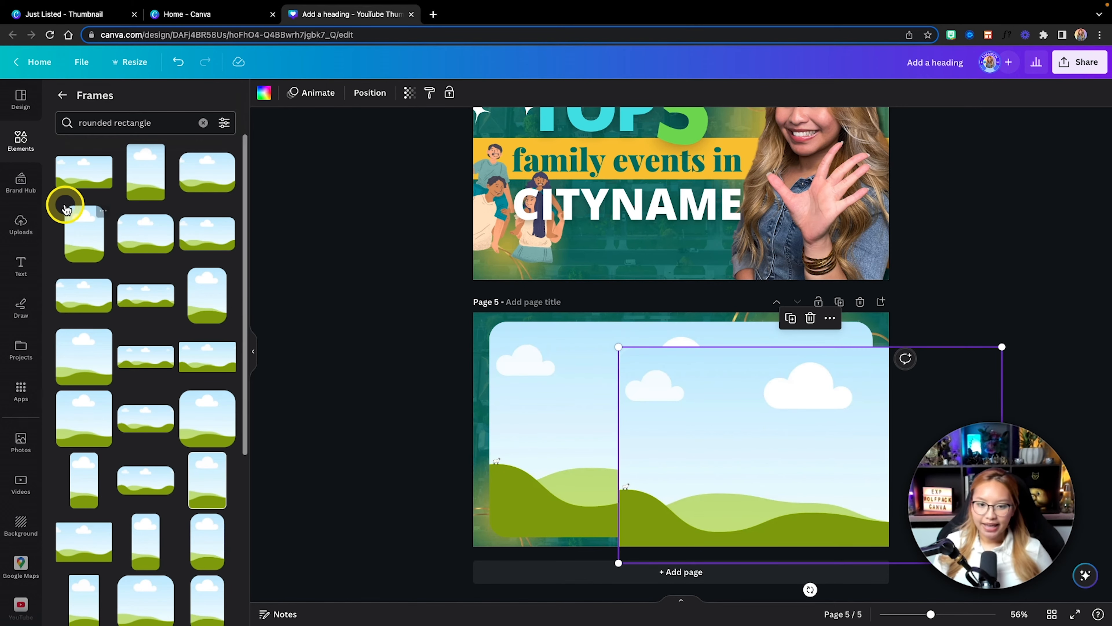
Step: Fill both rounded frames on page 5 with the brand photo House.png
{"action": "left_click", "coordinate": [22, 181]}
{"action": "scroll", "coordinate": [151, 317], "scroll_direction": "down", "scroll_amount": 1}
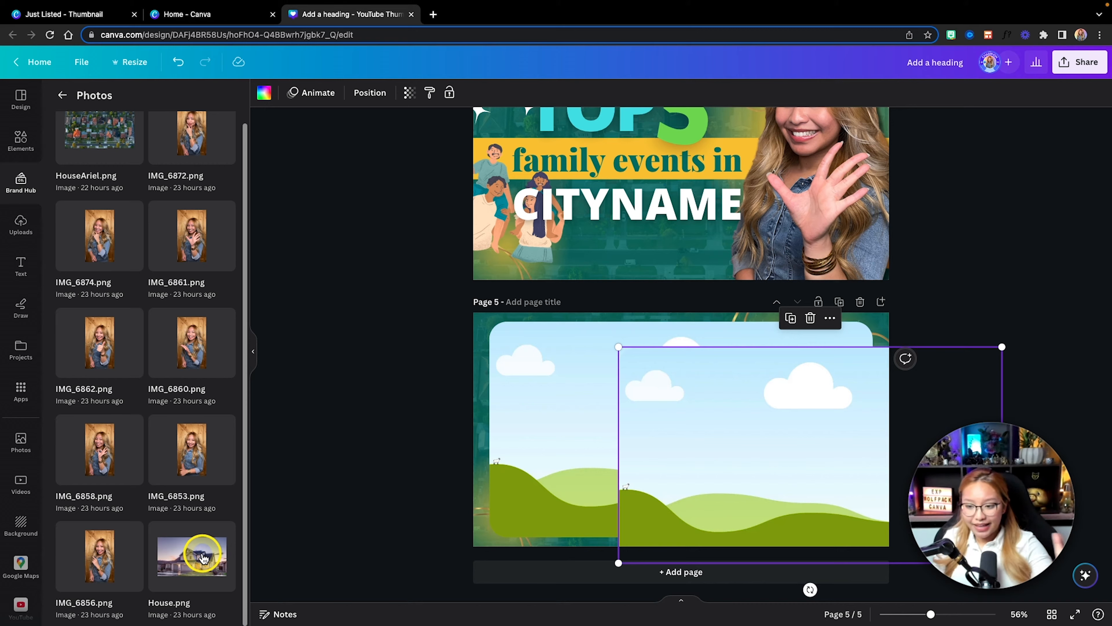
{"action": "left_click_drag", "start_coordinate": [202, 557], "coordinate": [512, 393]}
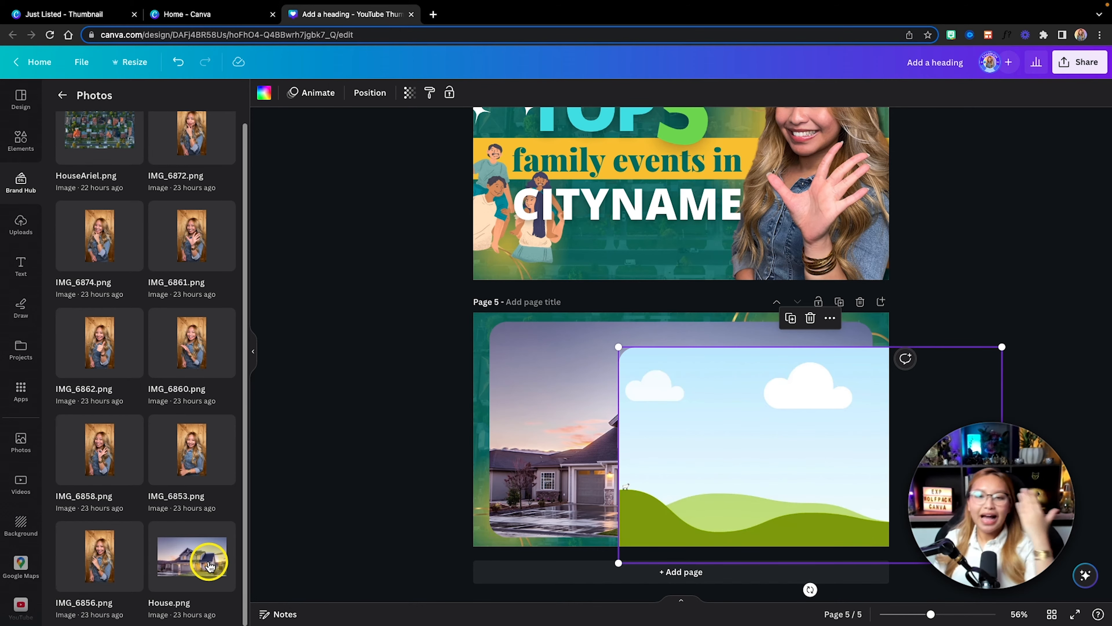
{"action": "left_click_drag", "start_coordinate": [209, 565], "coordinate": [689, 435]}
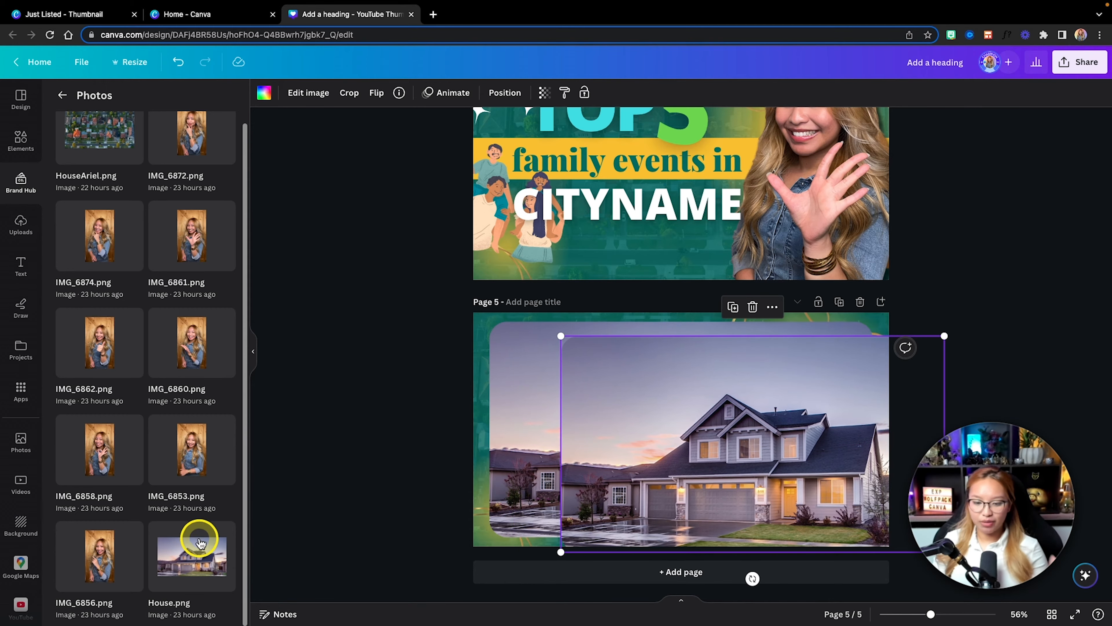
Step: Align the front house frame exactly over the one behind it and check the two frames in the layer list
{"action": "left_click_drag", "start_coordinate": [648, 398], "coordinate": [571, 350]}
{"action": "left_click", "coordinate": [481, 351], "text": "shift"}
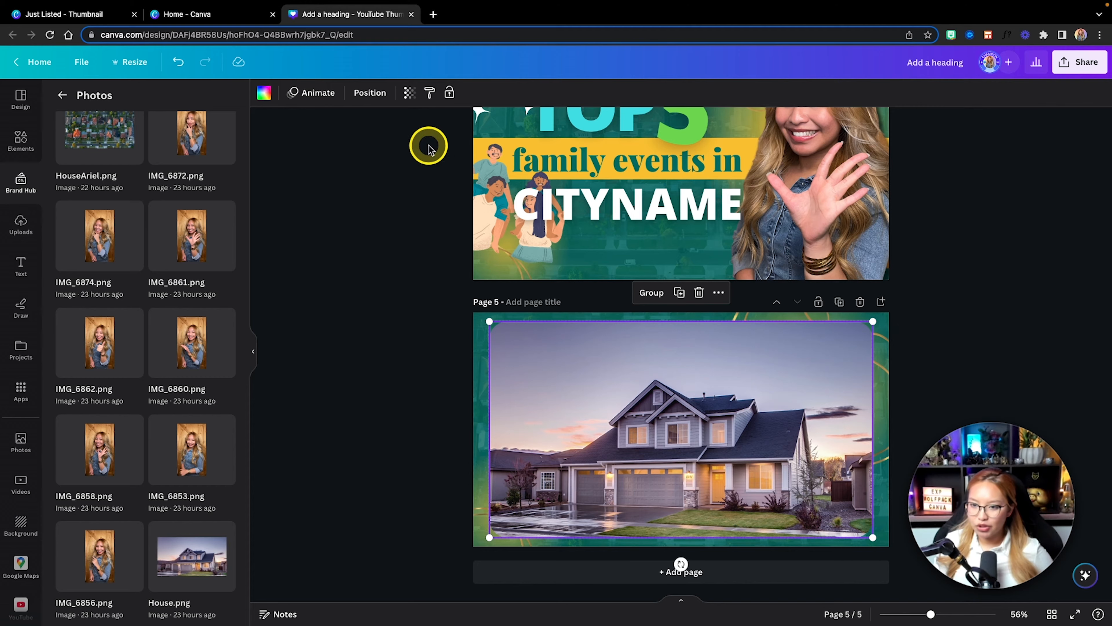
{"action": "left_click", "coordinate": [368, 93]}
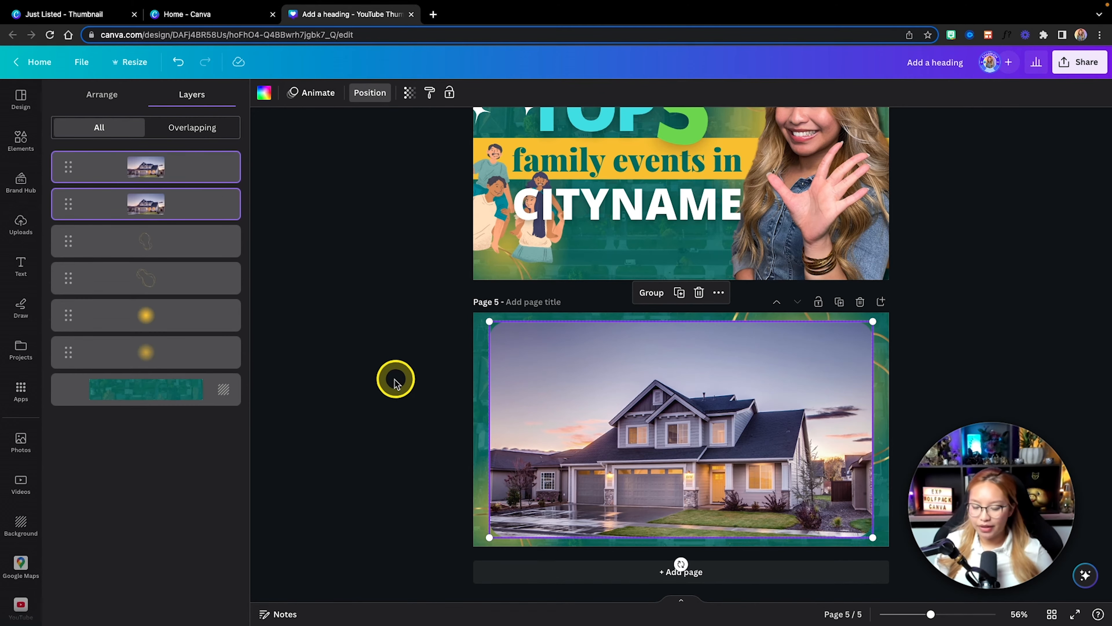
{"action": "left_click", "coordinate": [943, 364]}
Step: Run the background remover on the front house photo on page 5
{"action": "scroll", "coordinate": [930, 342], "scroll_direction": "up", "scroll_amount": 4}
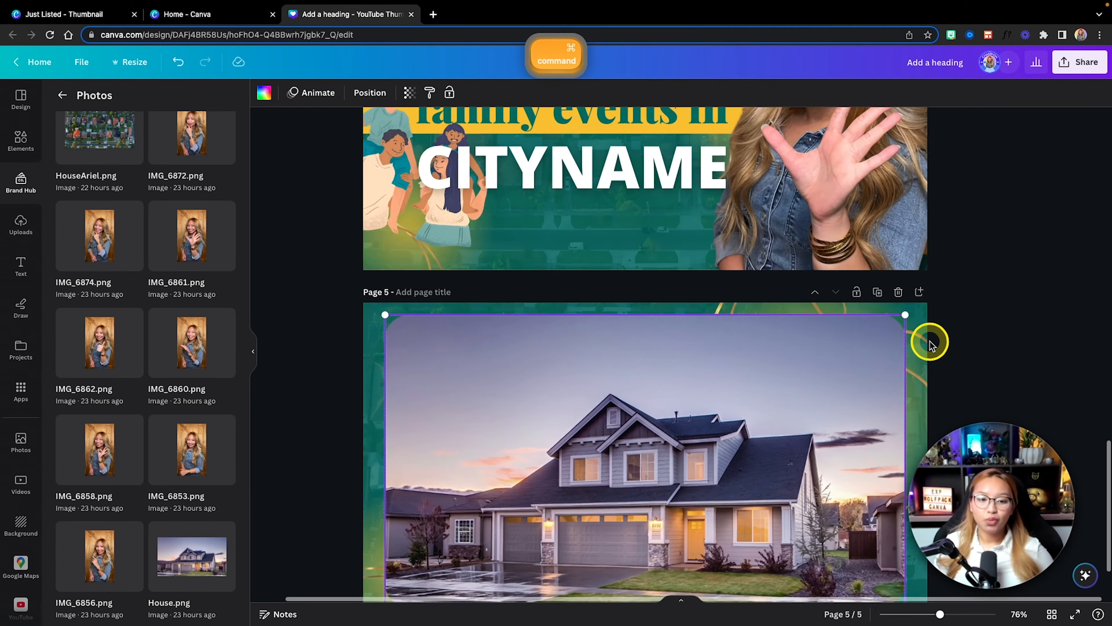
{"action": "scroll", "coordinate": [930, 342], "scroll_direction": "down", "scroll_amount": 3}
{"action": "scroll", "coordinate": [949, 323], "scroll_direction": "left", "scroll_amount": 1}
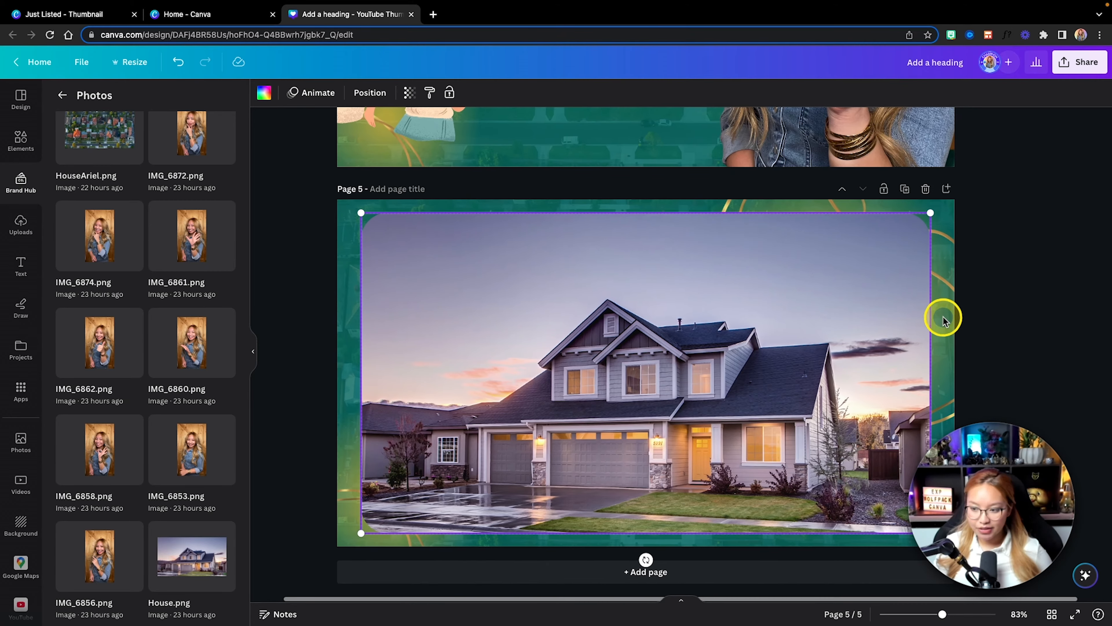
{"action": "left_click", "coordinate": [310, 340]}
{"action": "left_click", "coordinate": [425, 323]}
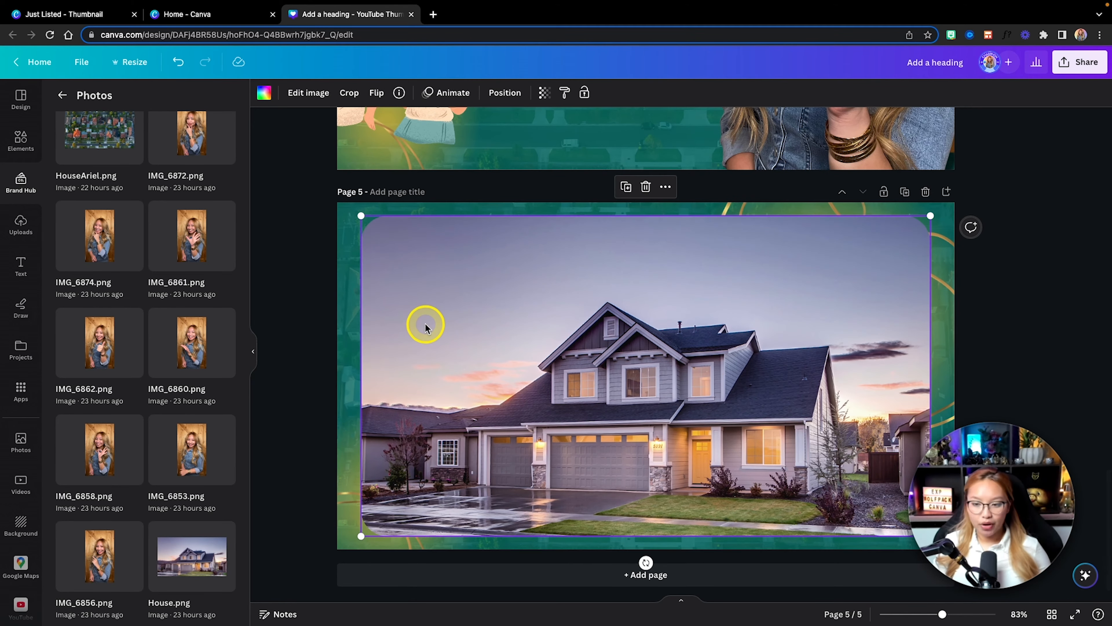
{"action": "left_click", "coordinate": [302, 92]}
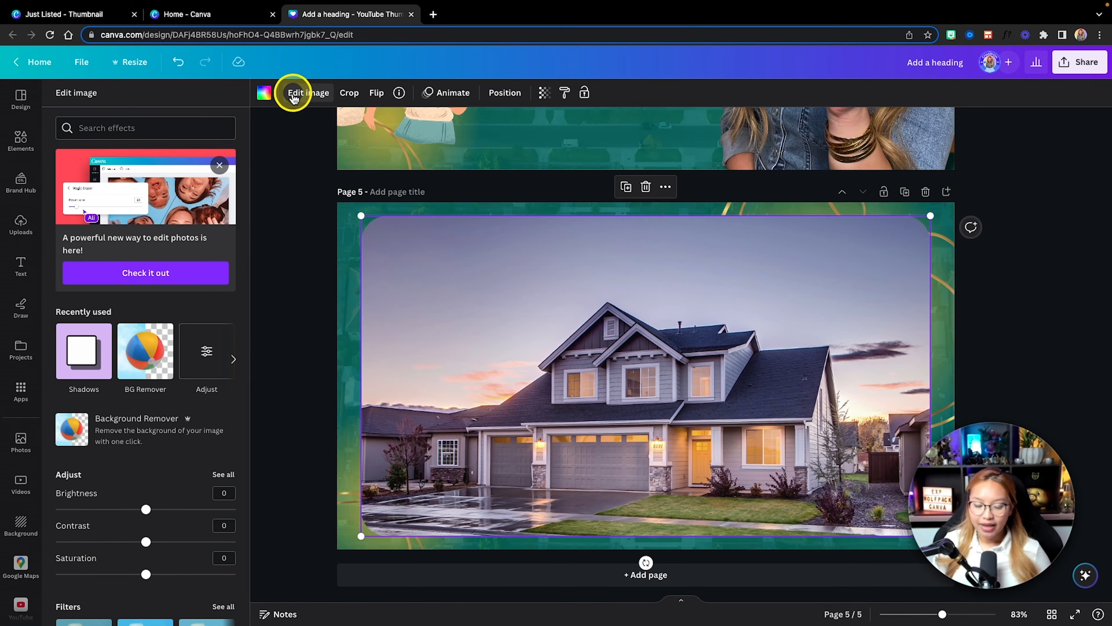
{"action": "left_click", "coordinate": [146, 365]}
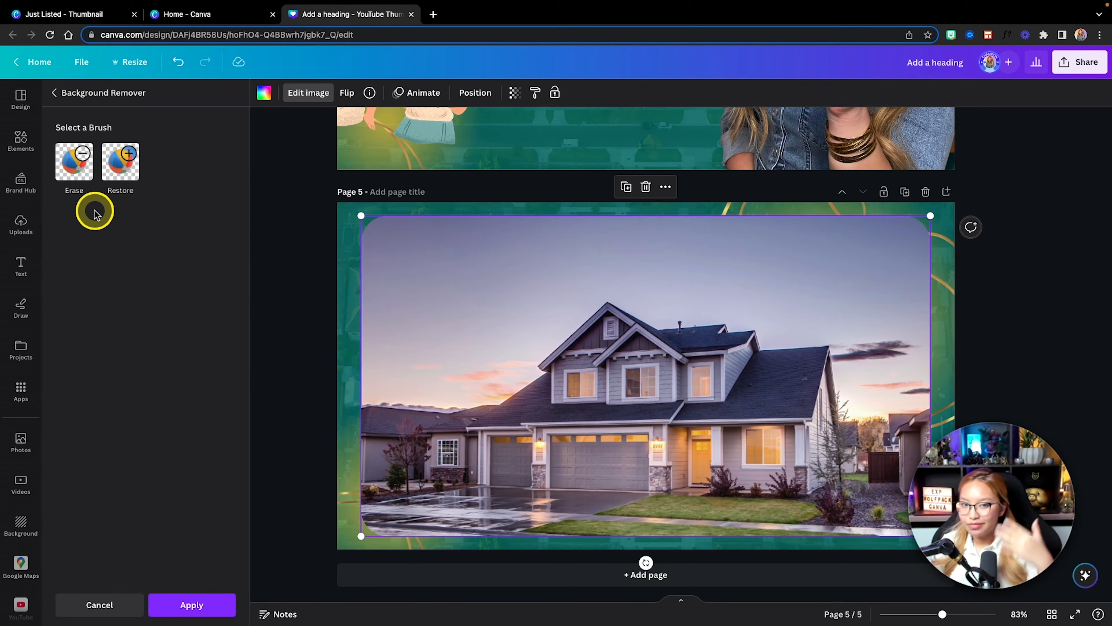
Step: Erase the leftover clouds beside the roof with a size 25 brush and apply the front house photo's background removal
{"action": "left_click", "coordinate": [77, 170]}
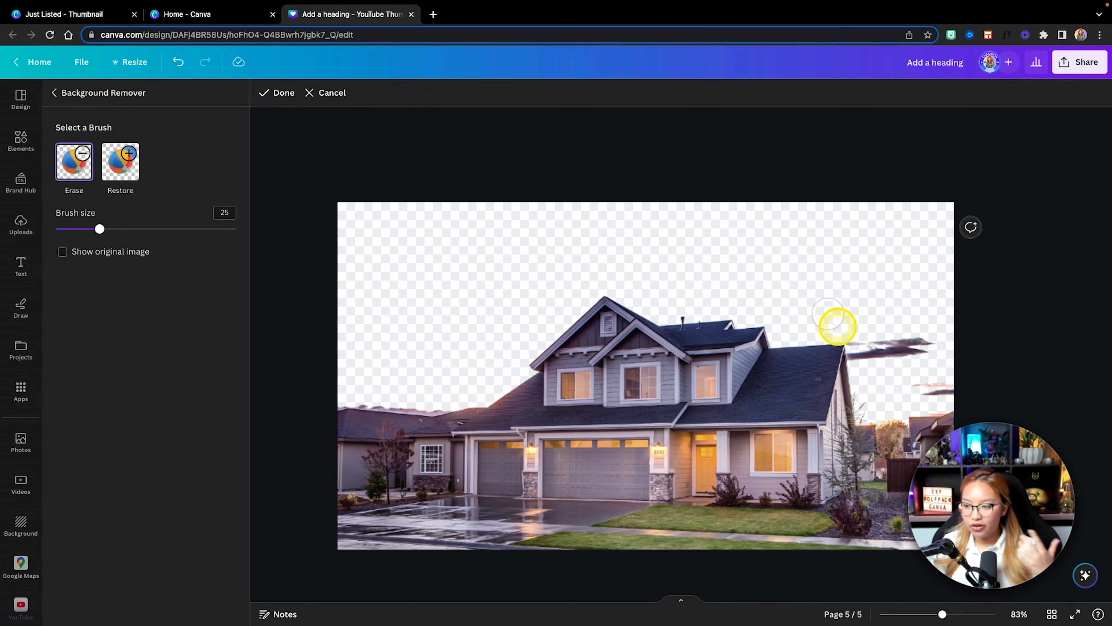
{"action": "left_click_drag", "start_coordinate": [901, 345], "coordinate": [935, 357]}
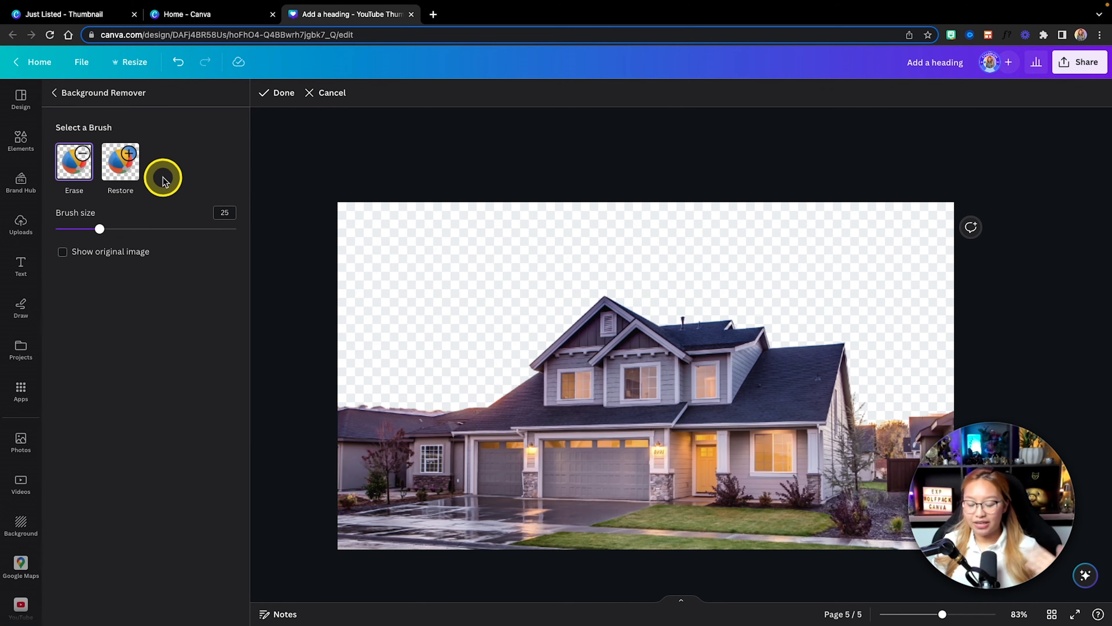
{"action": "left_click", "coordinate": [125, 175]}
{"action": "mouse_move", "coordinate": [913, 340]}
{"action": "left_mouse_down"}
{"action": "mouse_move", "coordinate": [933, 378]}
{"action": "mouse_move", "coordinate": [912, 329]}
{"action": "left_mouse_up"}
{"action": "left_click", "coordinate": [79, 162]}
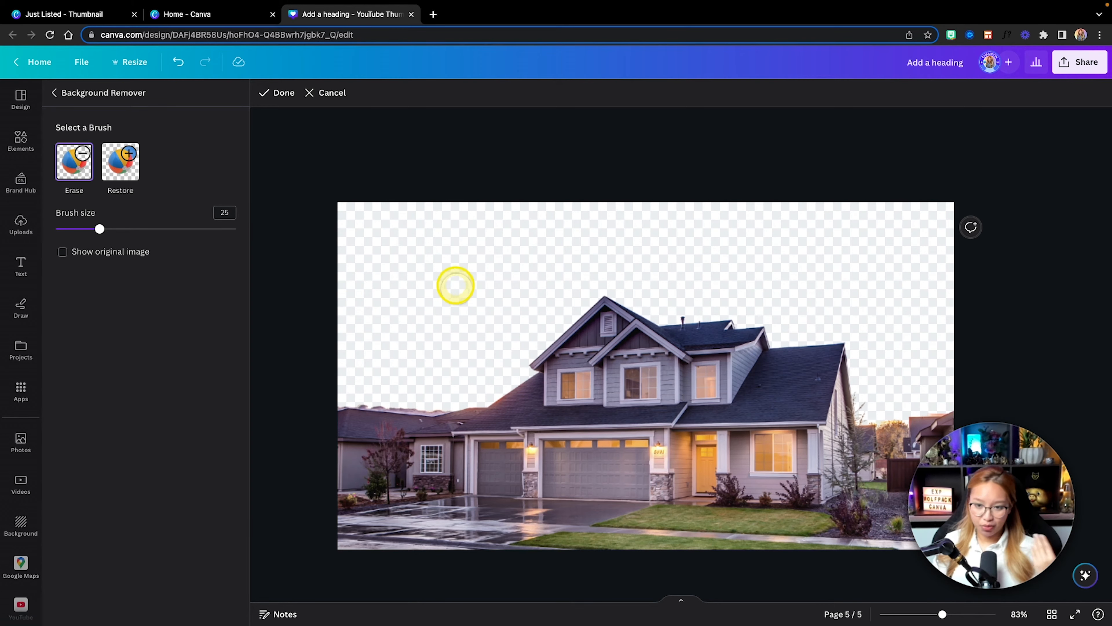
{"action": "left_click", "coordinate": [277, 93]}
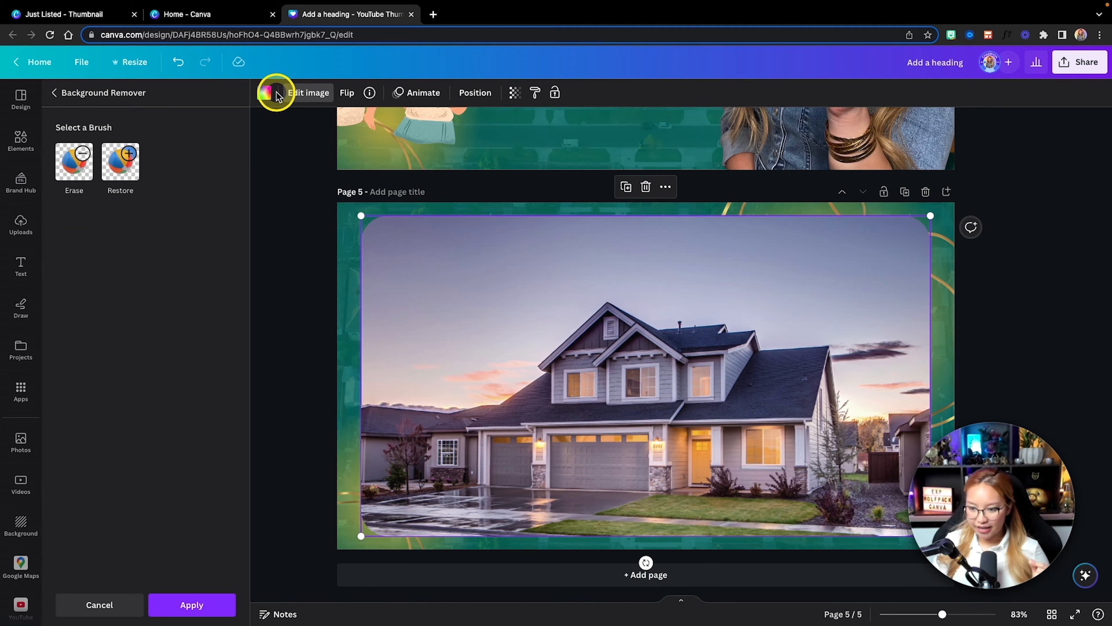
{"action": "left_click", "coordinate": [214, 603]}
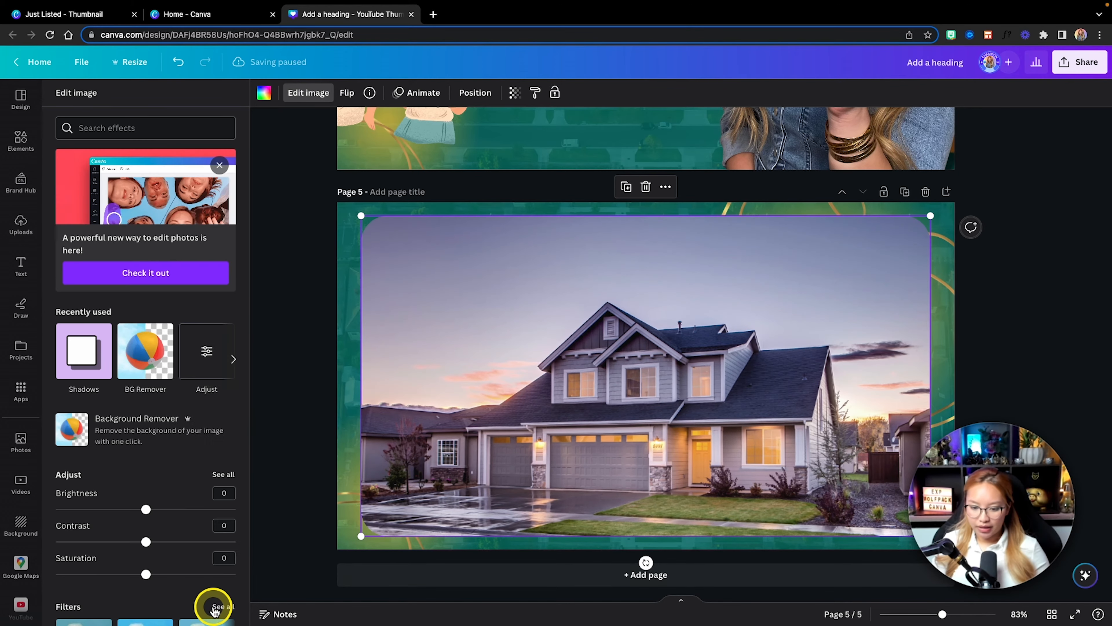
Step: Lock the rear house photo, the one that still has its sky, in page 5's layer list
{"action": "left_click", "coordinate": [473, 94]}
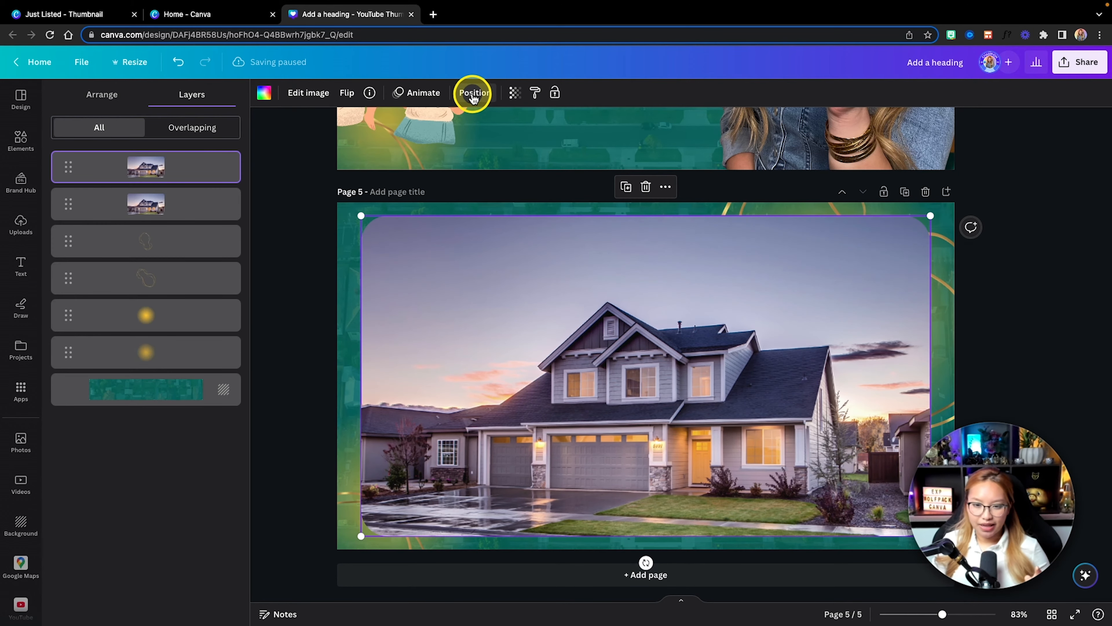
{"action": "left_click", "coordinate": [230, 195]}
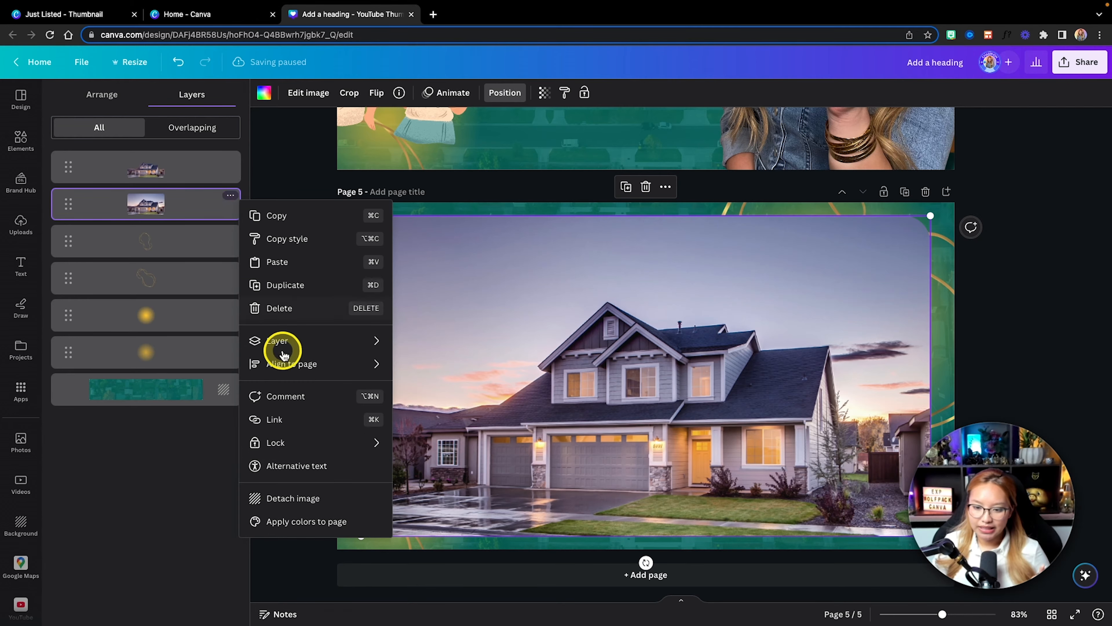
{"action": "mouse_move", "coordinate": [298, 444]}
{"action": "left_click", "coordinate": [427, 444]}
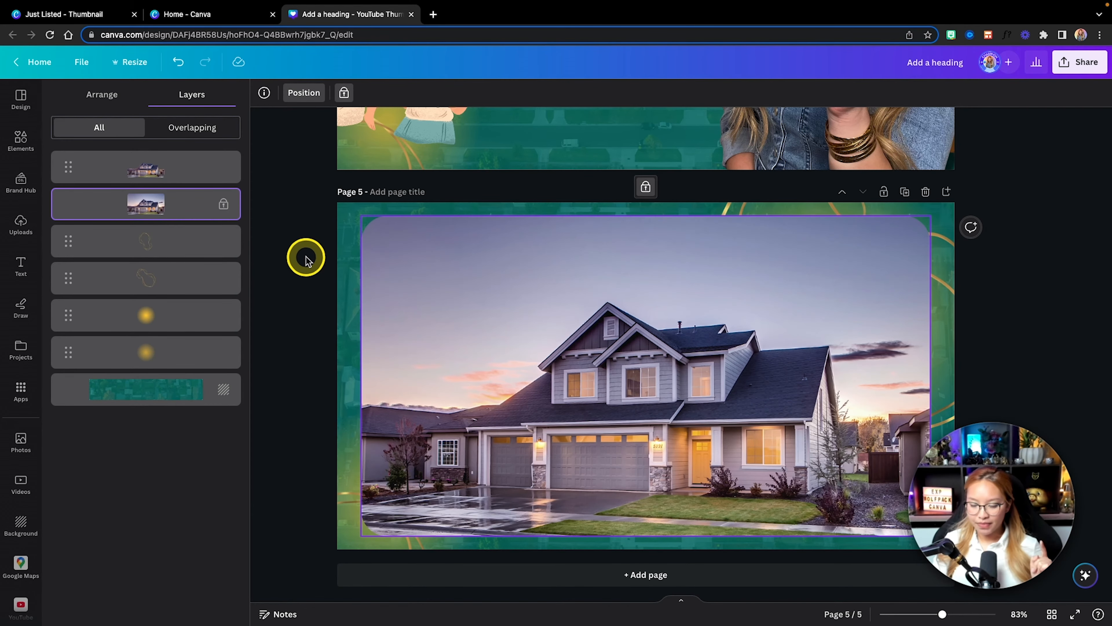
{"action": "key", "text": "alt+1"}
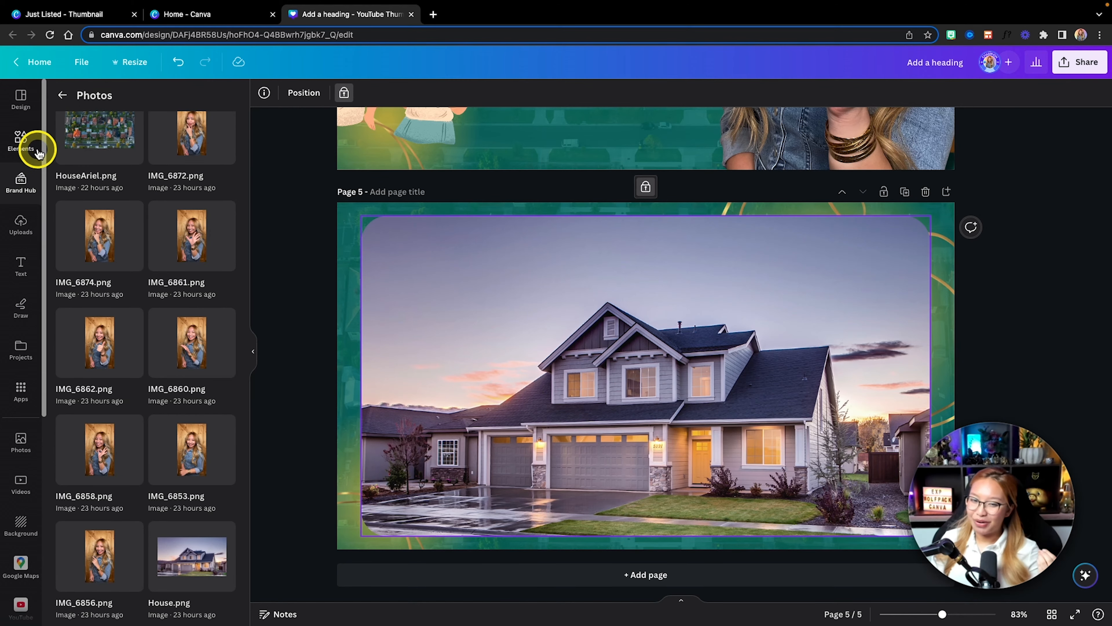
Step: Copy the CITYNAME text from page 4 onto page 5 and center it horizontally over the house's roof peak
{"action": "left_click", "coordinate": [22, 269]}
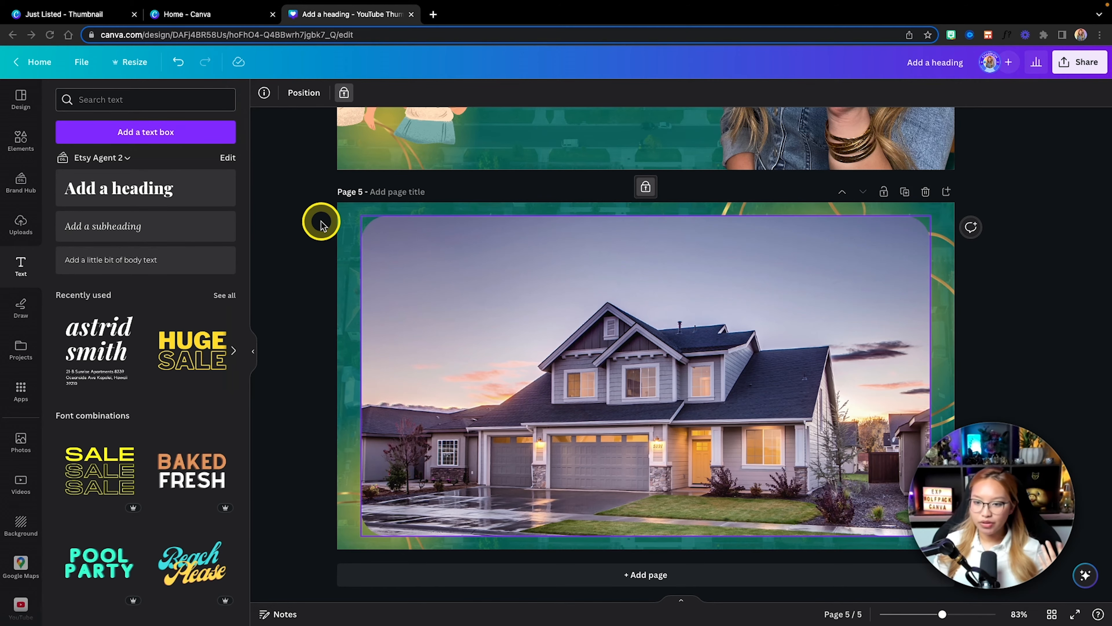
{"action": "scroll", "coordinate": [321, 222], "scroll_direction": "up", "scroll_amount": 5}
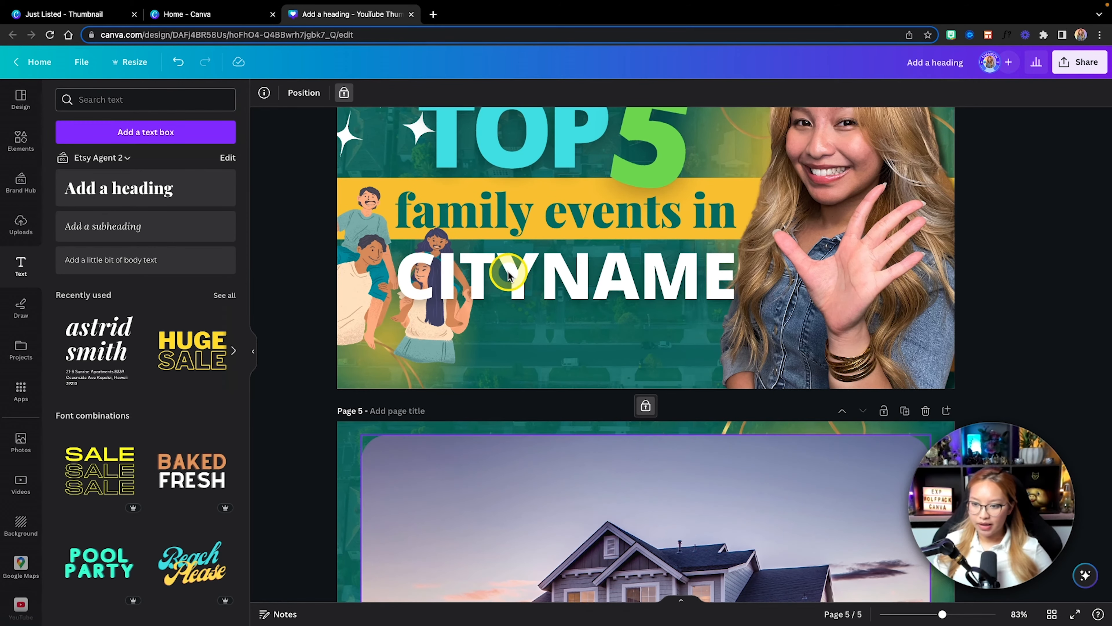
{"action": "left_click", "coordinate": [548, 279]}
{"action": "key", "text": "ctrl+c"}
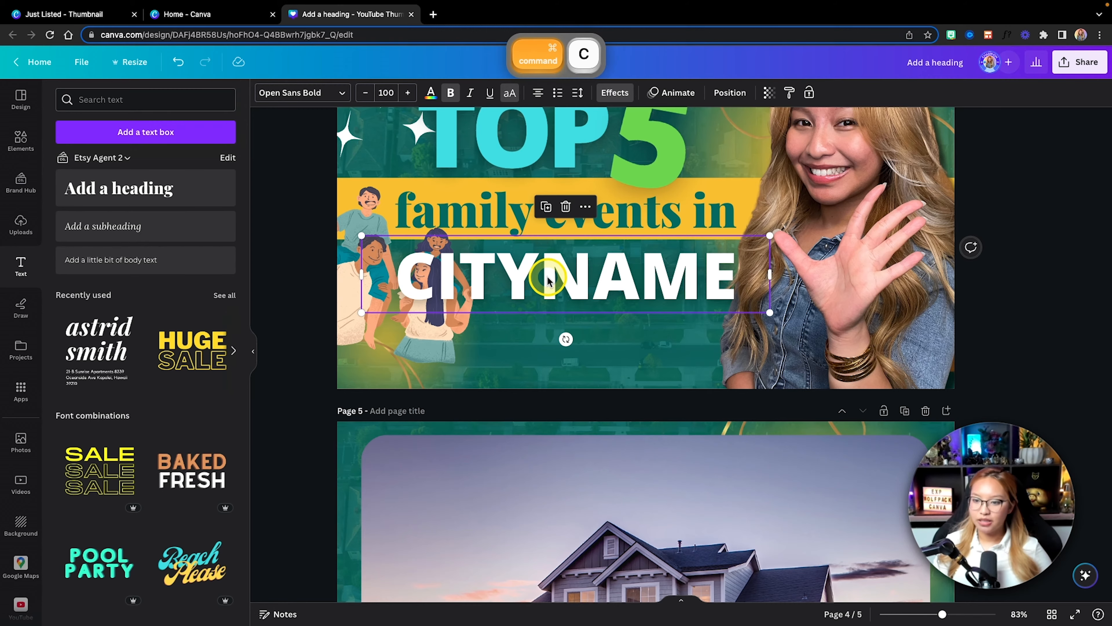
{"action": "scroll", "coordinate": [548, 276], "scroll_direction": "down", "scroll_amount": 5}
{"action": "left_click", "coordinate": [352, 216]}
{"action": "key", "text": "ctrl+v"}
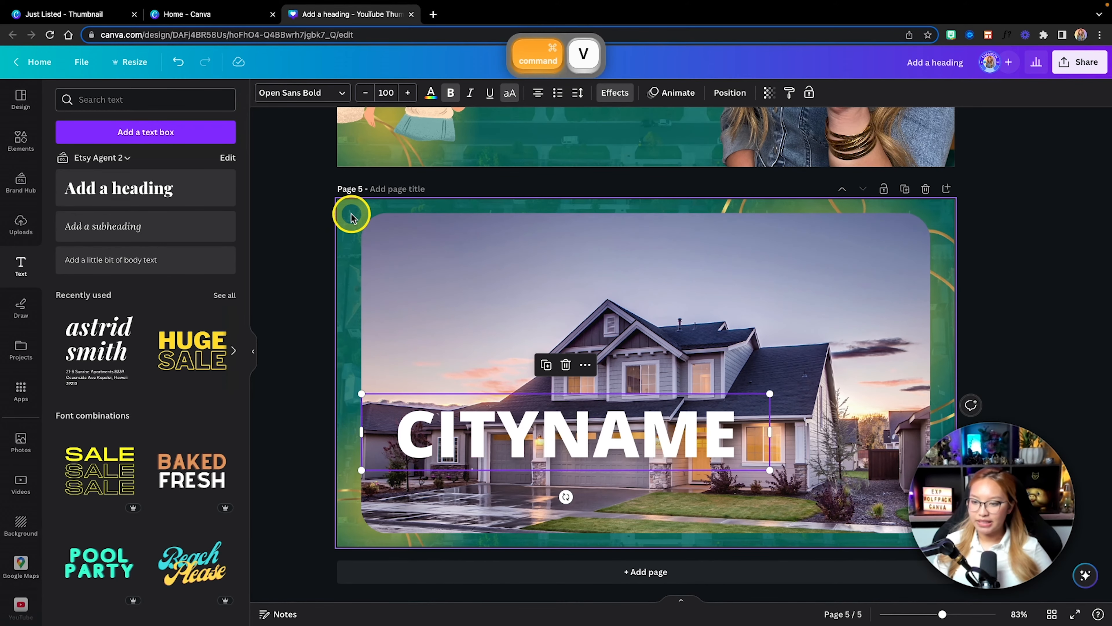
{"action": "left_click_drag", "start_coordinate": [558, 453], "coordinate": [635, 311]}
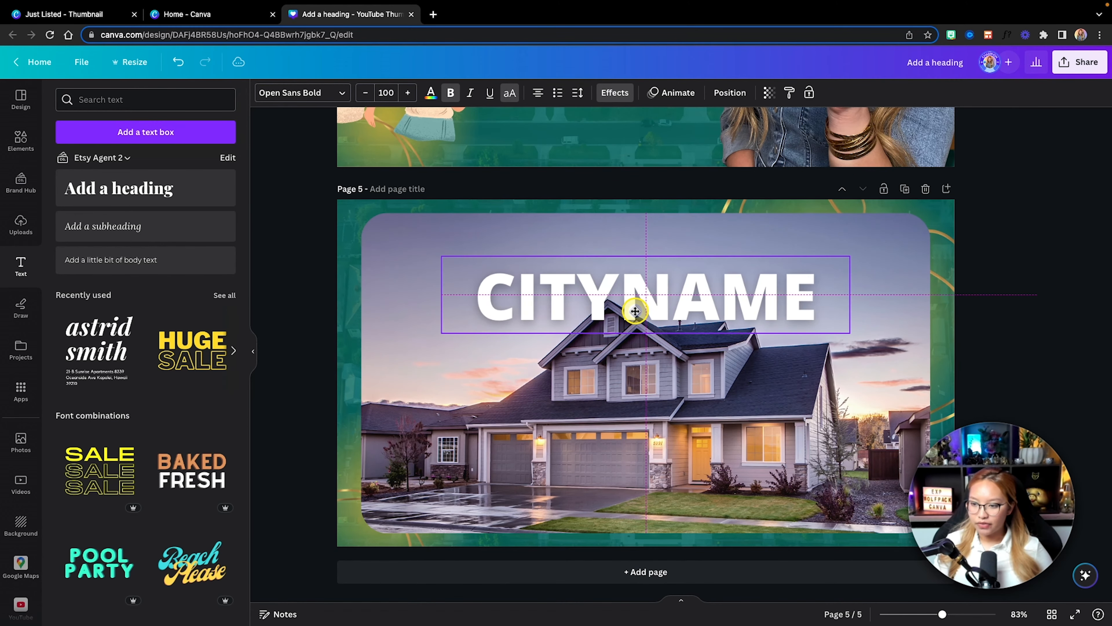
Step: Replace the copied CITYNAME text on page 5 with 500,000
{"action": "double_click", "coordinate": [663, 304]}
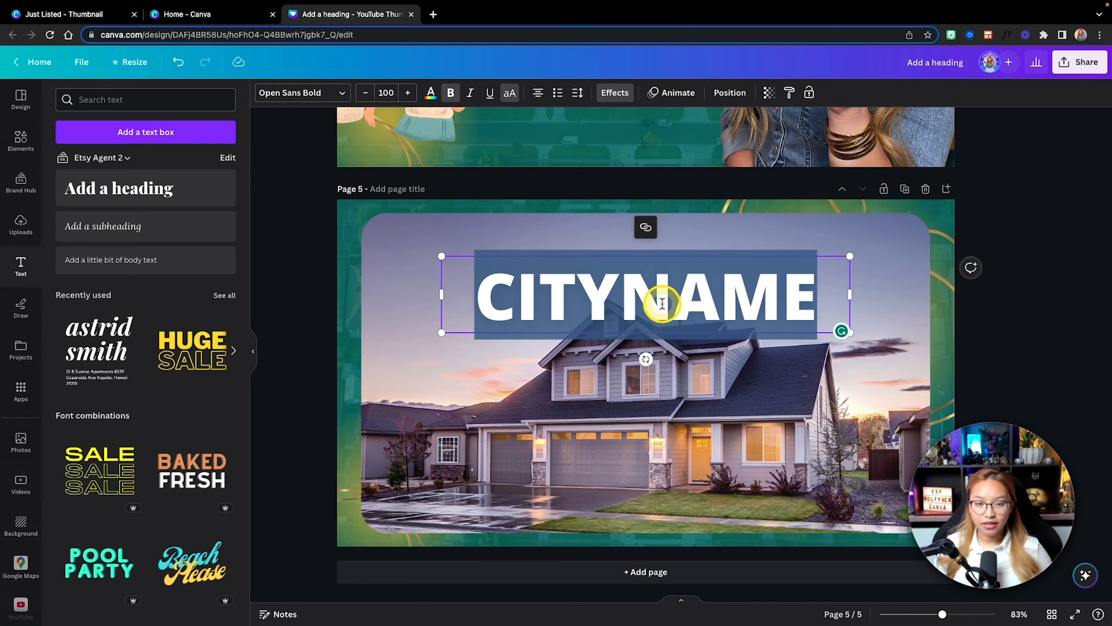
{"action": "type", "text": "500,000"}
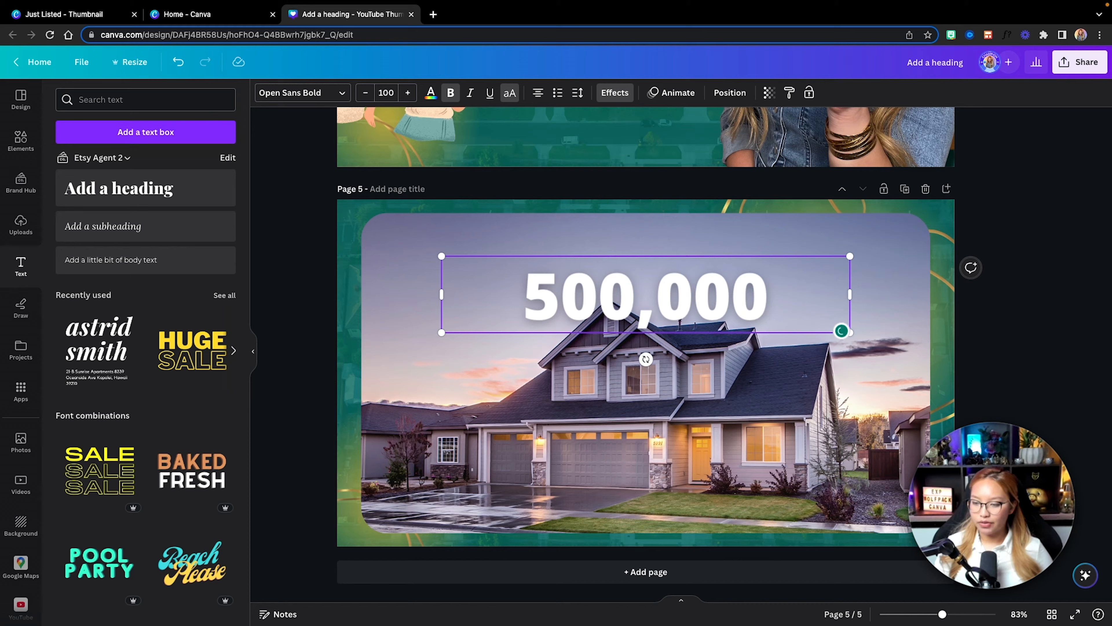
{"action": "left_click", "coordinate": [1011, 352]}
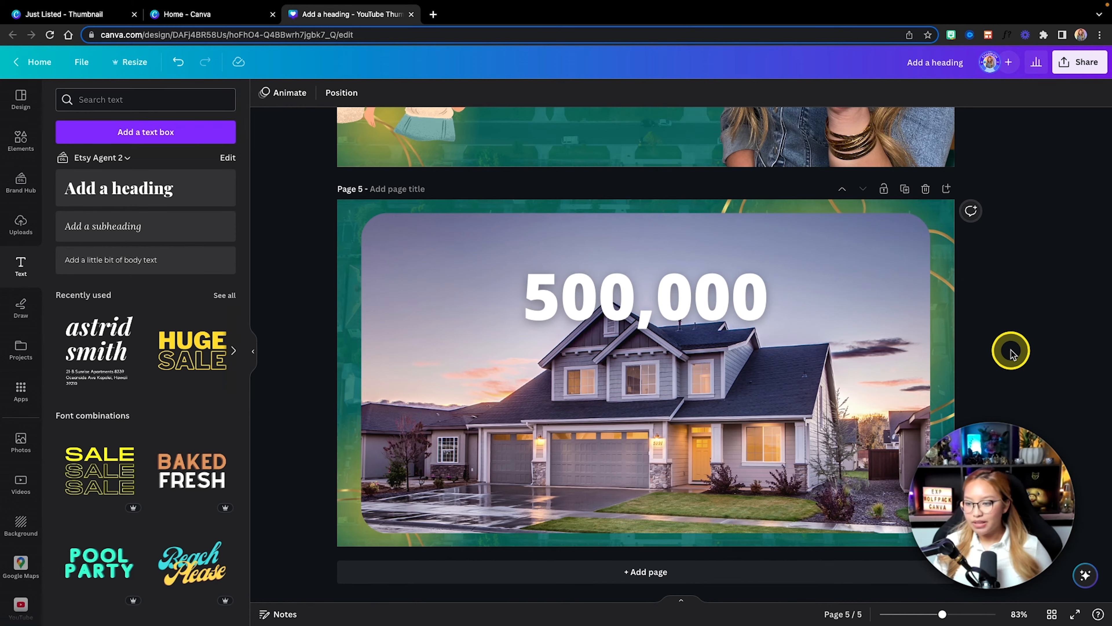
Step: Enlarge the 500,000 text to font size 185 so its box spans the rounded photo across the sky area
{"action": "left_click", "coordinate": [566, 286]}
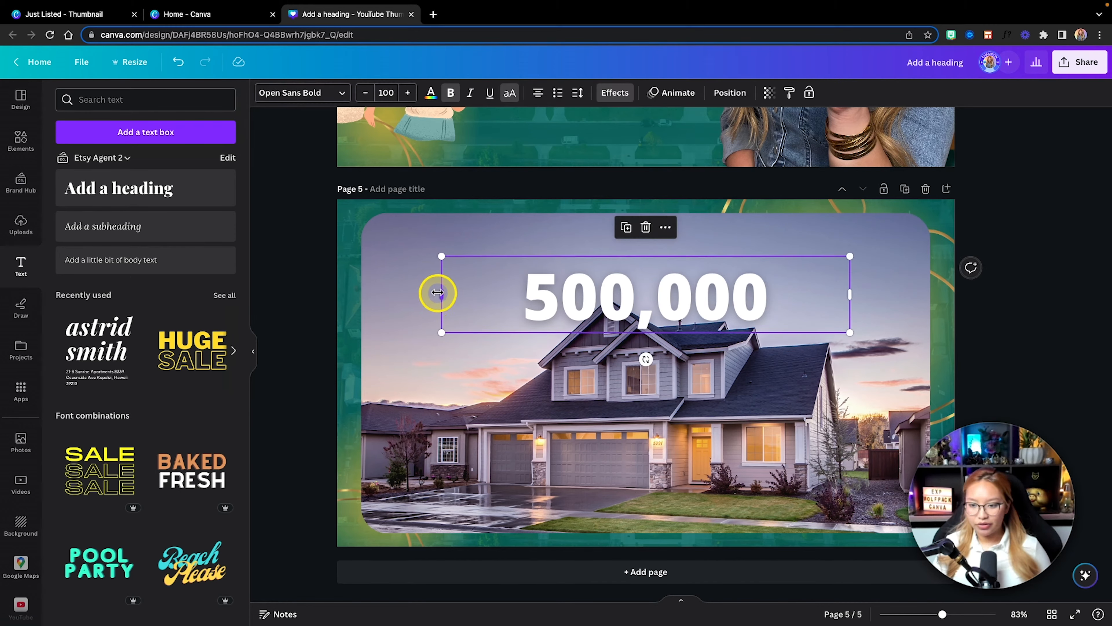
{"action": "left_click_drag", "start_coordinate": [438, 292], "coordinate": [380, 216]}
{"action": "left_click_drag", "start_coordinate": [849, 333], "coordinate": [906, 342]}
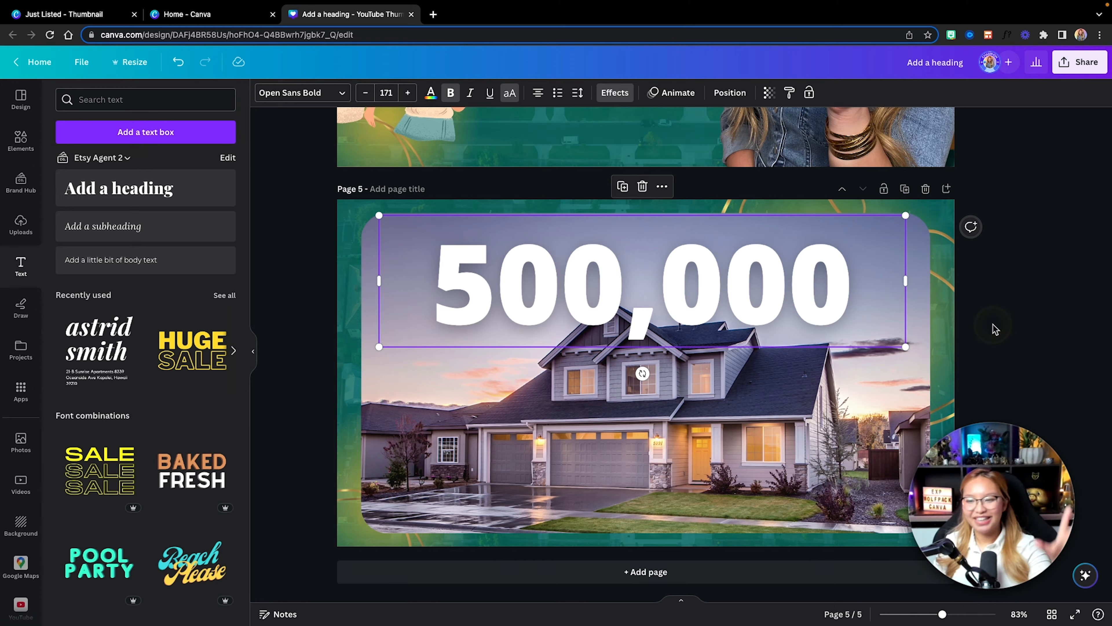
{"action": "mouse_move", "coordinate": [906, 215]}
{"action": "left_mouse_down"}
{"action": "mouse_move", "coordinate": [942, 201]}
{"action": "mouse_move", "coordinate": [919, 227]}
{"action": "left_mouse_up"}
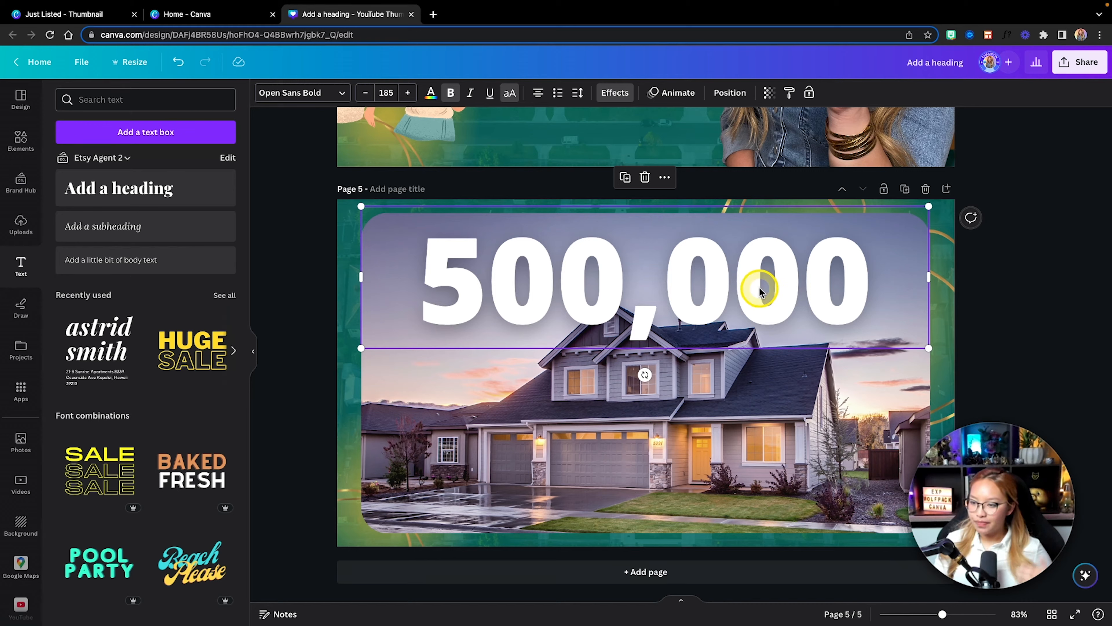
{"action": "key", "text": "super+d"}
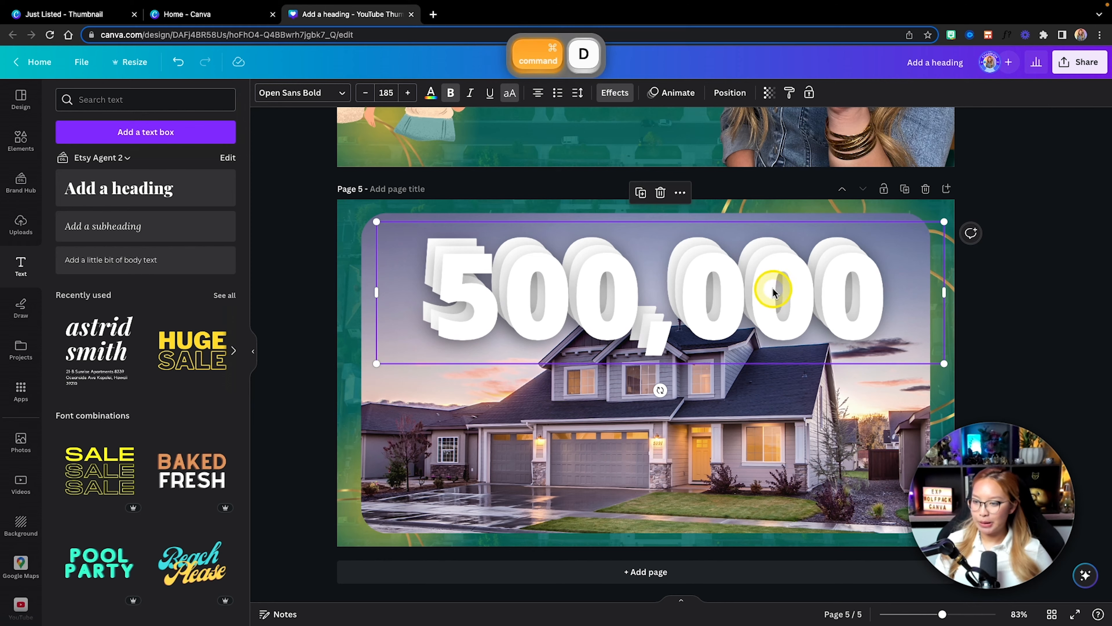
{"action": "left_click_drag", "start_coordinate": [769, 291], "coordinate": [774, 344]}
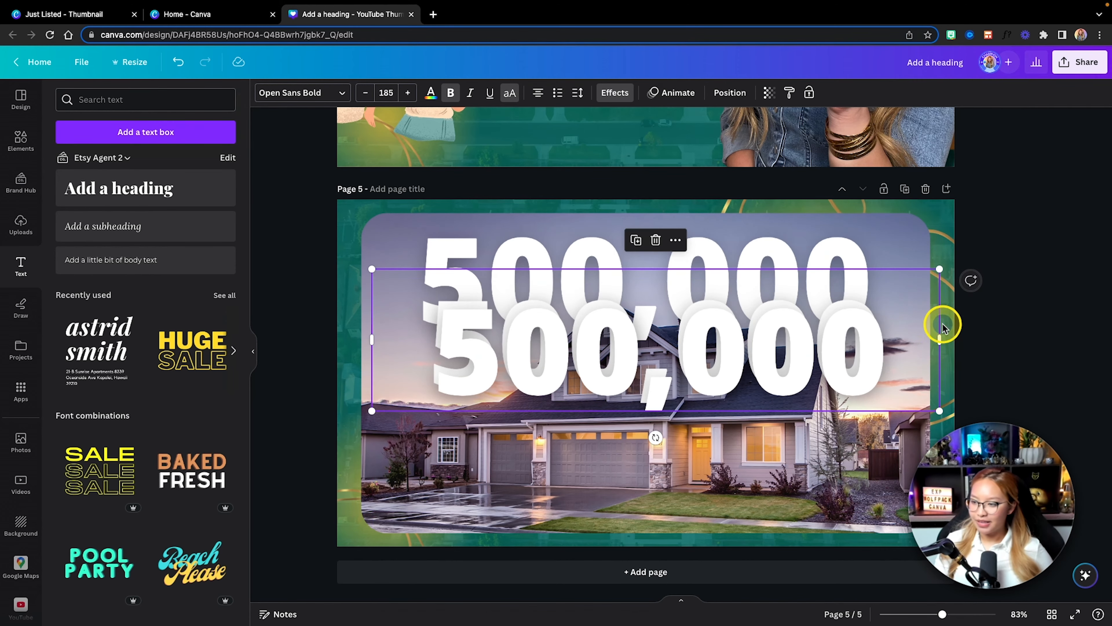
{"action": "key", "text": "super+z"}
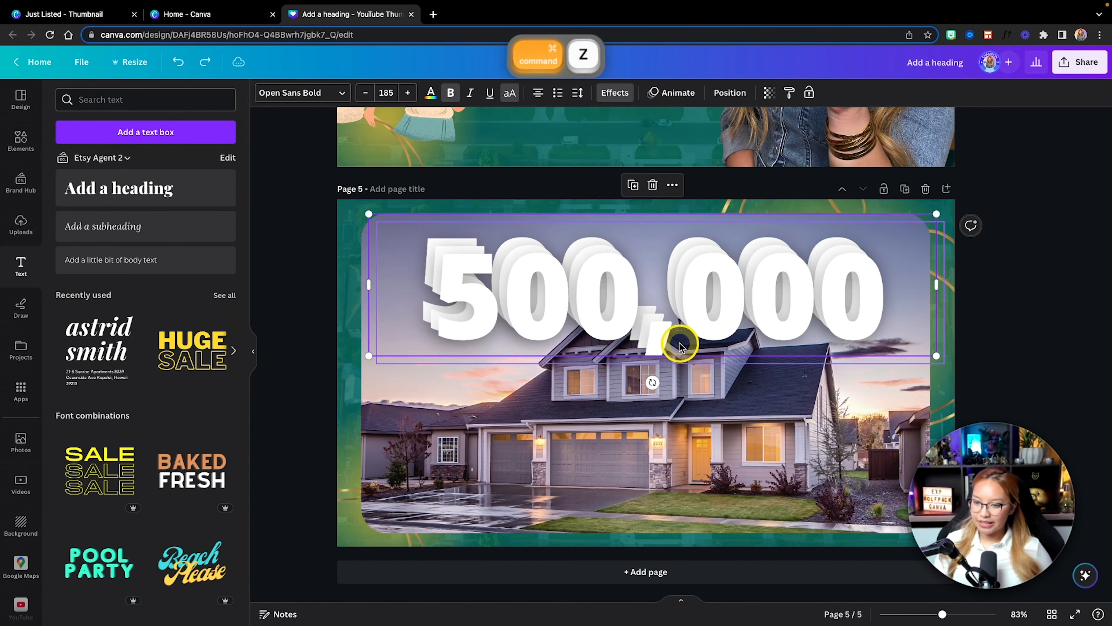
{"action": "key", "text": "super+z"}
{"action": "key", "text": "super+z"}
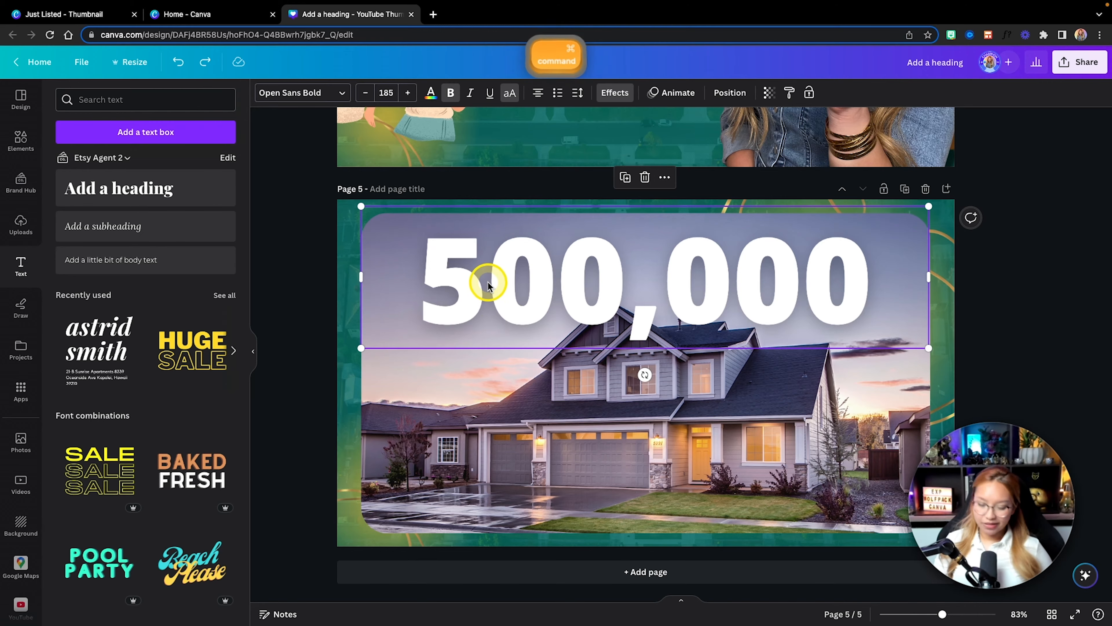
Step: Add a blank page 6 after page 5 and paste a copy of the 500,000 text onto it
{"action": "key", "text": "super+c"}
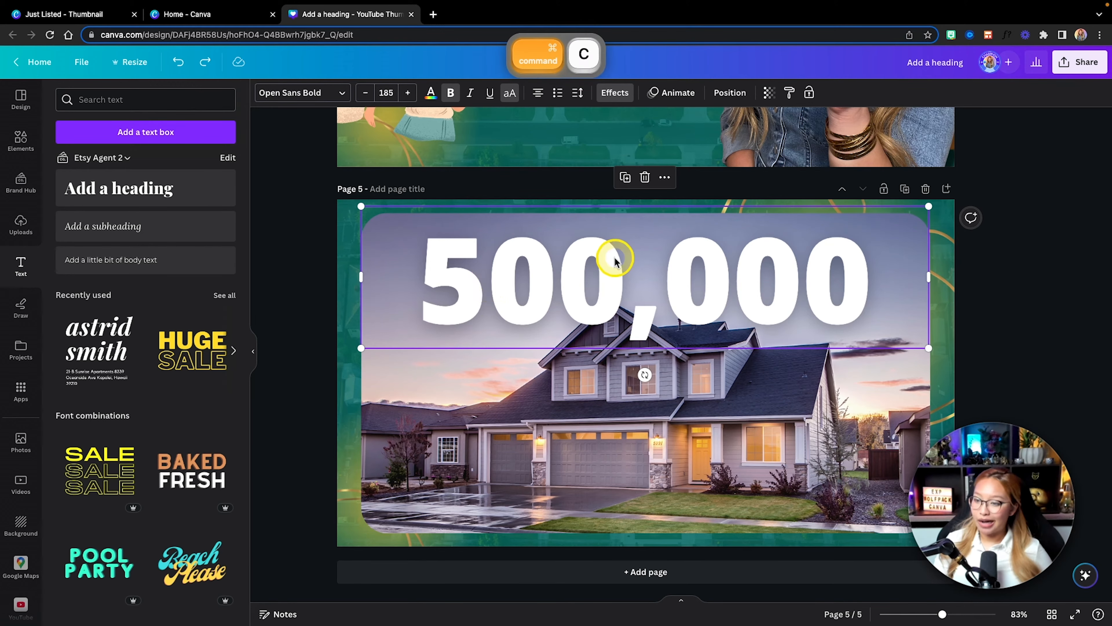
{"action": "left_click", "coordinate": [904, 188]}
{"action": "key", "text": "super+z"}
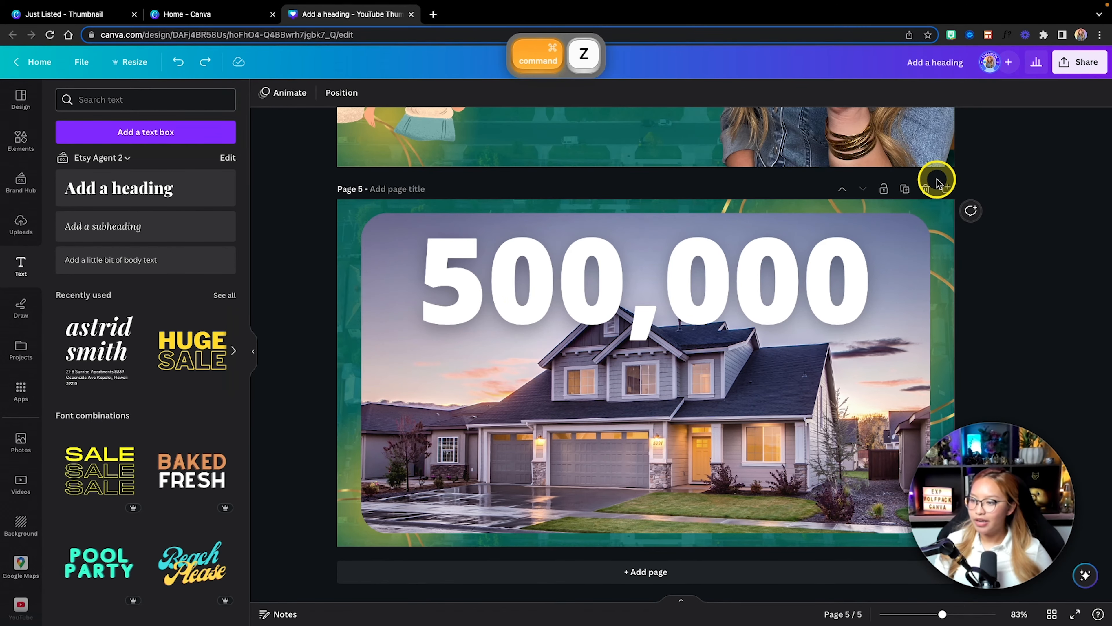
{"action": "left_click", "coordinate": [954, 190]}
{"action": "key", "text": "super+v"}
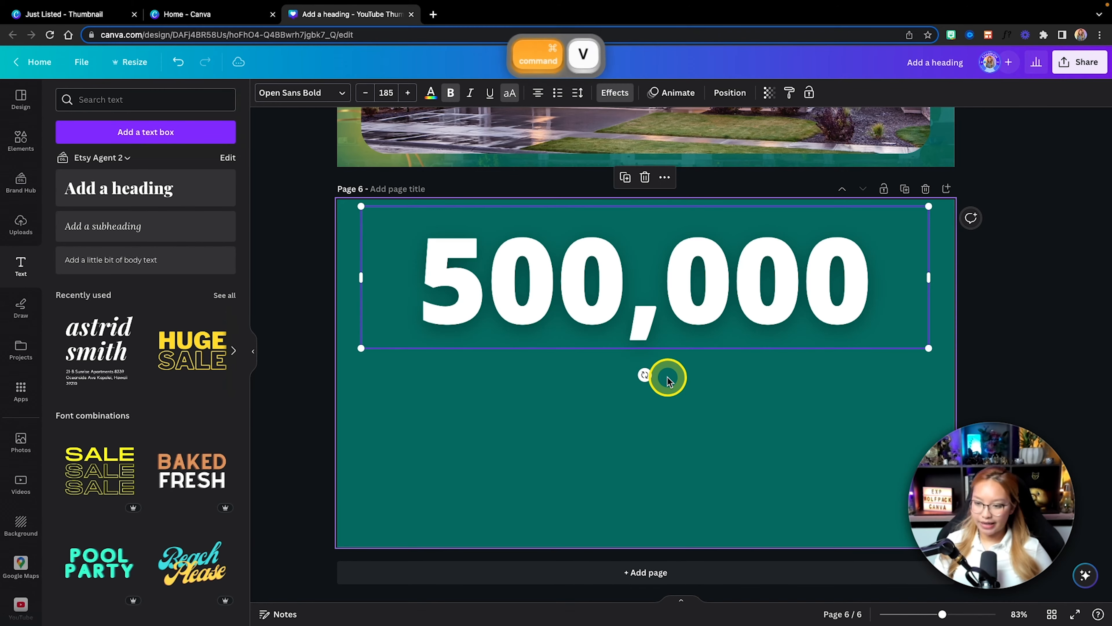
Step: Apply the Neon effect to the 500,000 text on page 5
{"action": "scroll", "coordinate": [665, 380], "scroll_direction": "up", "scroll_amount": 5}
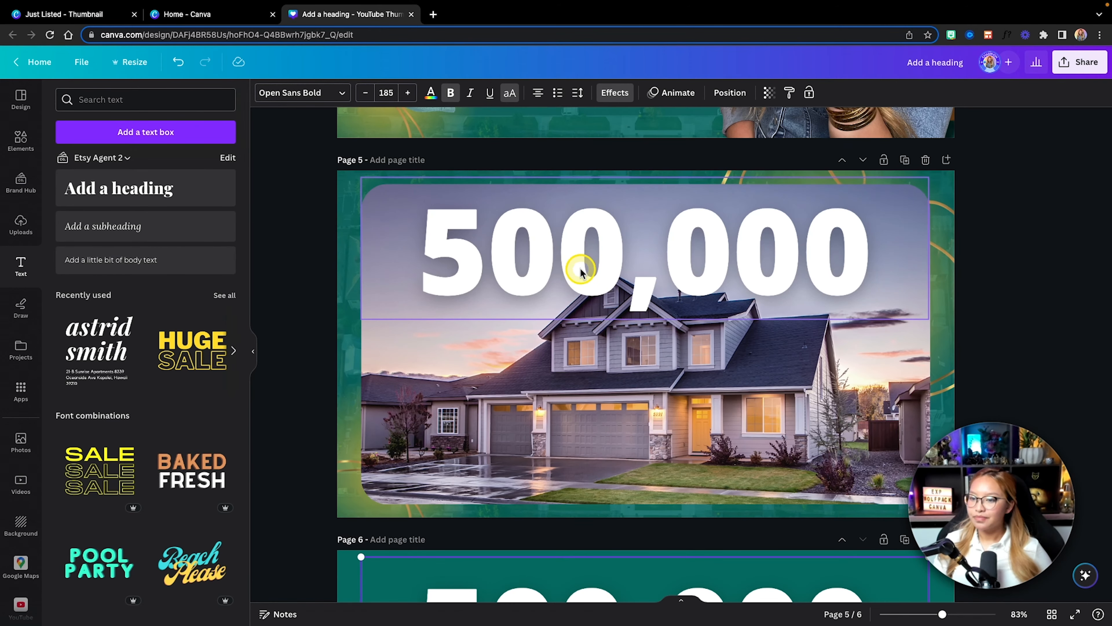
{"action": "left_click", "coordinate": [581, 271]}
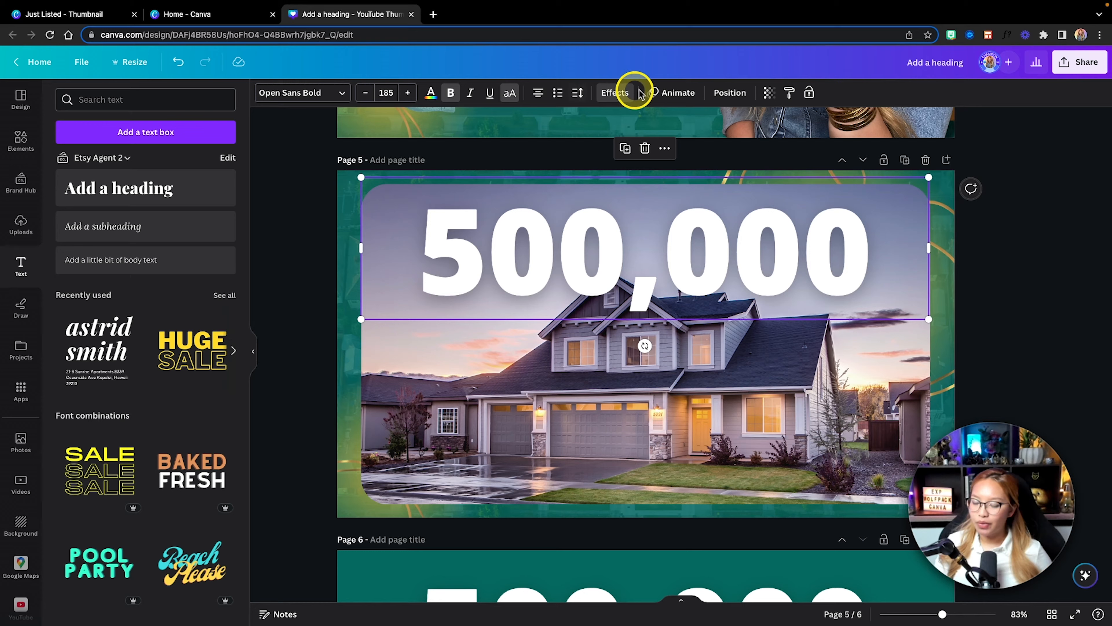
{"action": "left_click", "coordinate": [615, 93]}
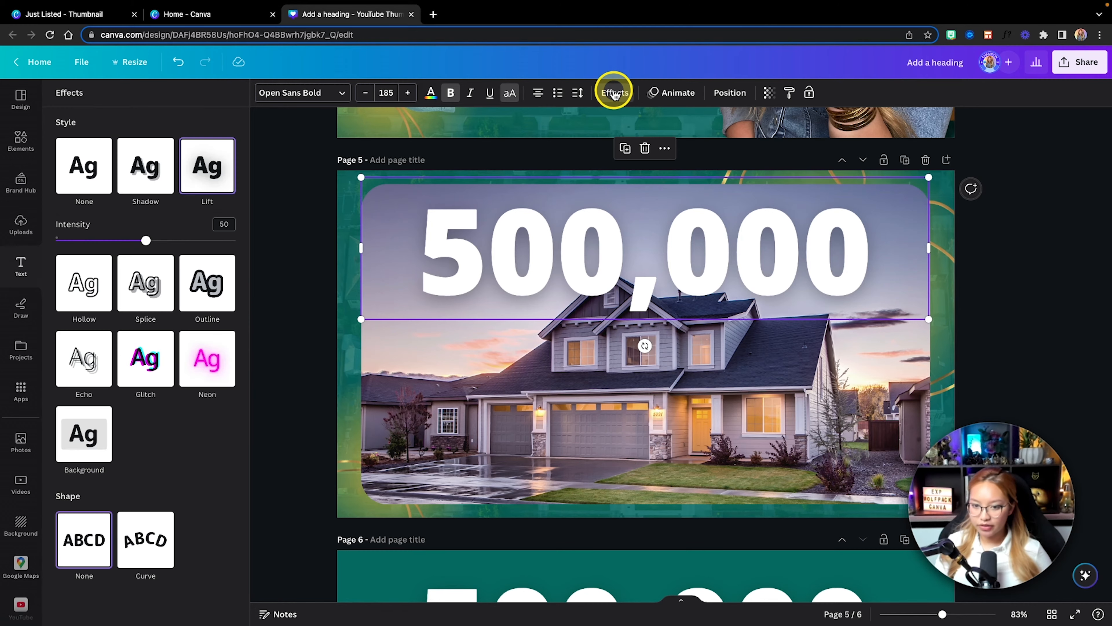
{"action": "left_click", "coordinate": [208, 163]}
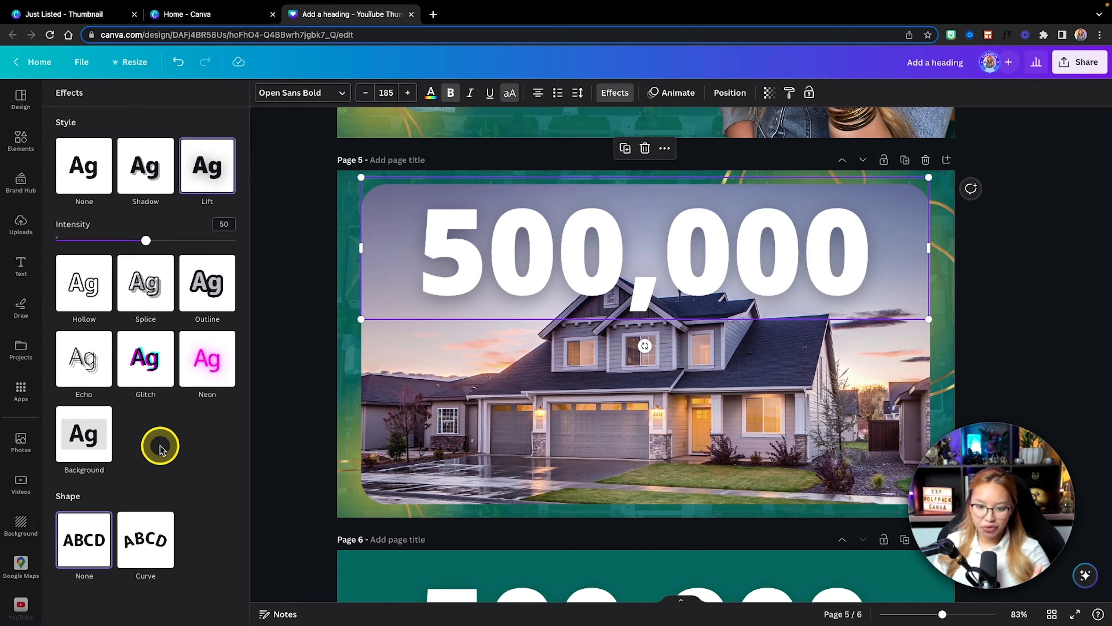
{"action": "left_click", "coordinate": [206, 358]}
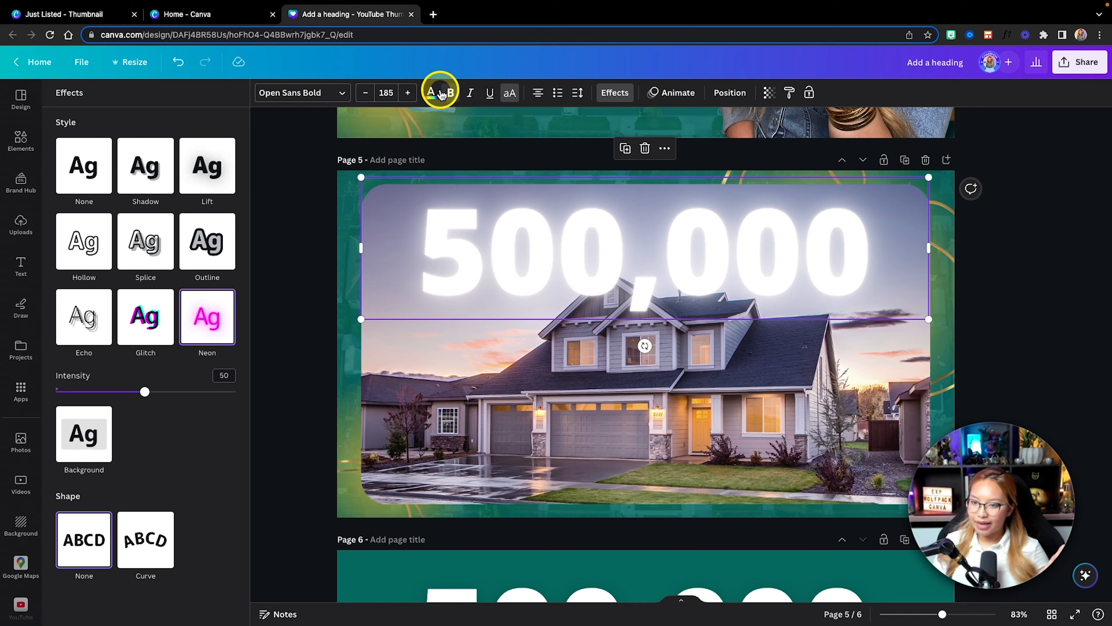
Step: Color the neon 500,000 text on page 5 golden yellow and set its neon intensity to 100
{"action": "left_click", "coordinate": [431, 93]}
{"action": "left_click", "coordinate": [67, 193]}
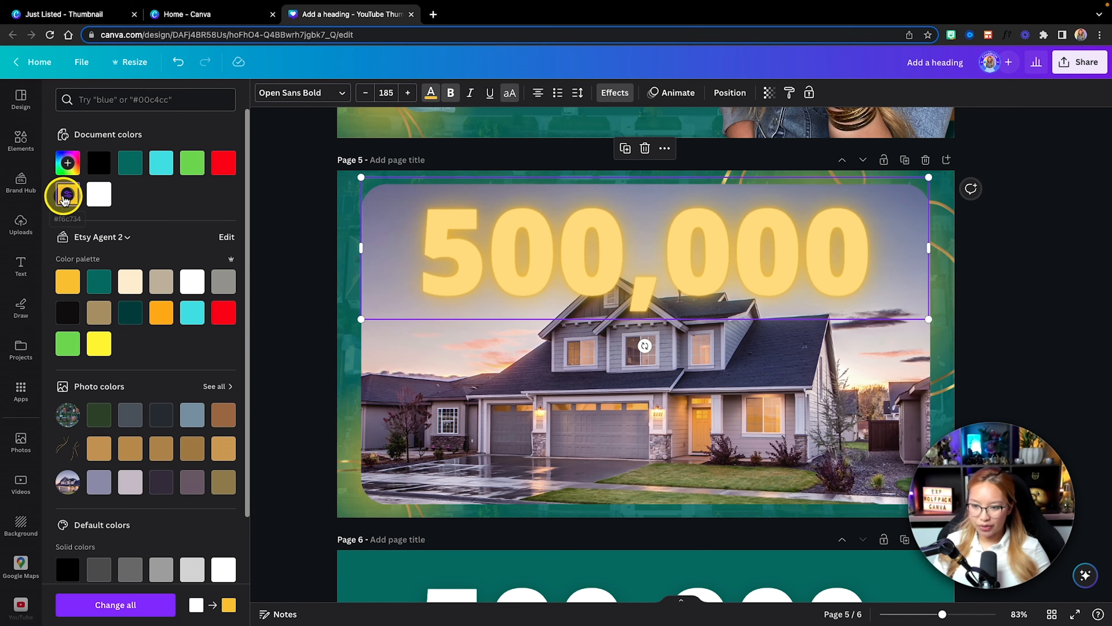
{"action": "left_click", "coordinate": [614, 92]}
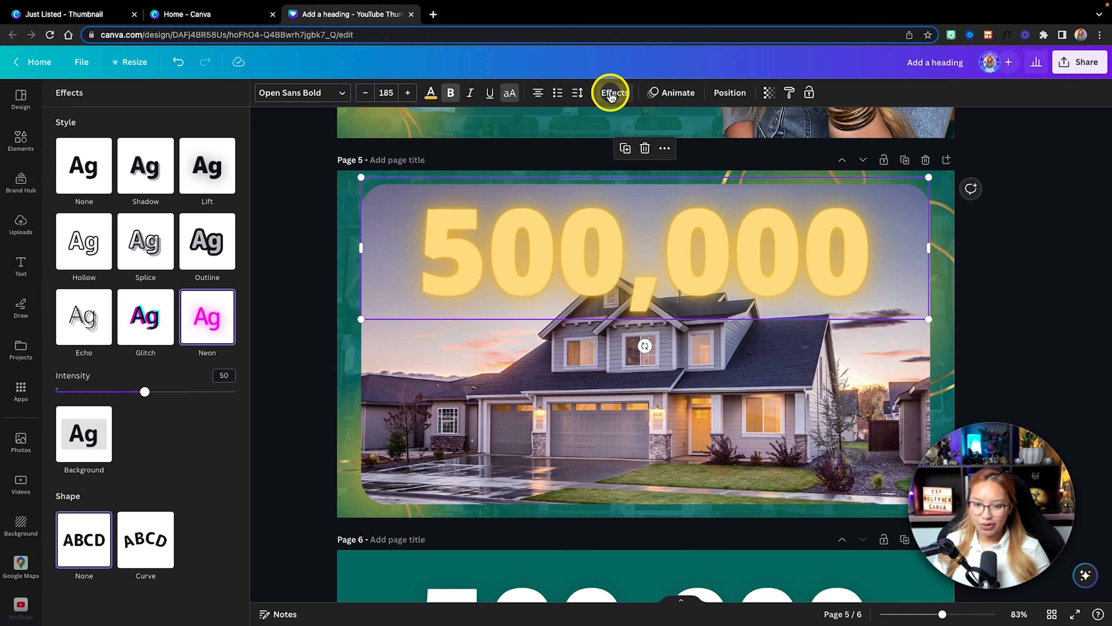
{"action": "left_click_drag", "start_coordinate": [144, 394], "coordinate": [293, 387]}
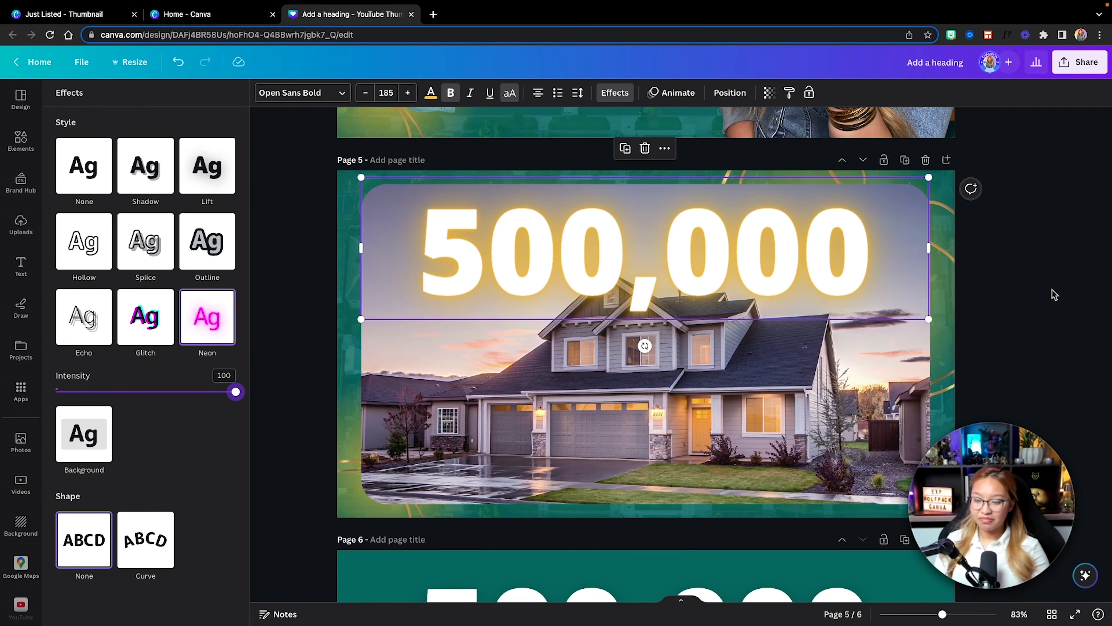
Step: Copy the white 500,000 text from page 6 and paste it over the glowing 500,000 text on page 5
{"action": "scroll", "coordinate": [1052, 290], "scroll_direction": "down", "scroll_amount": 1}
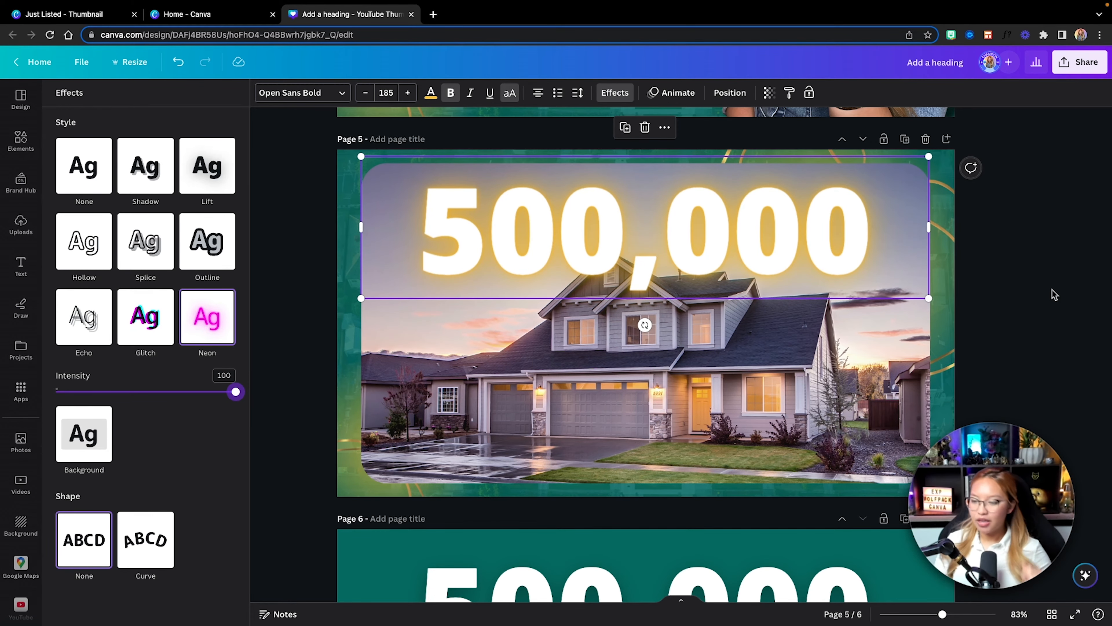
{"action": "scroll", "coordinate": [1052, 290], "scroll_direction": "down", "scroll_amount": 4}
{"action": "left_click", "coordinate": [617, 525]}
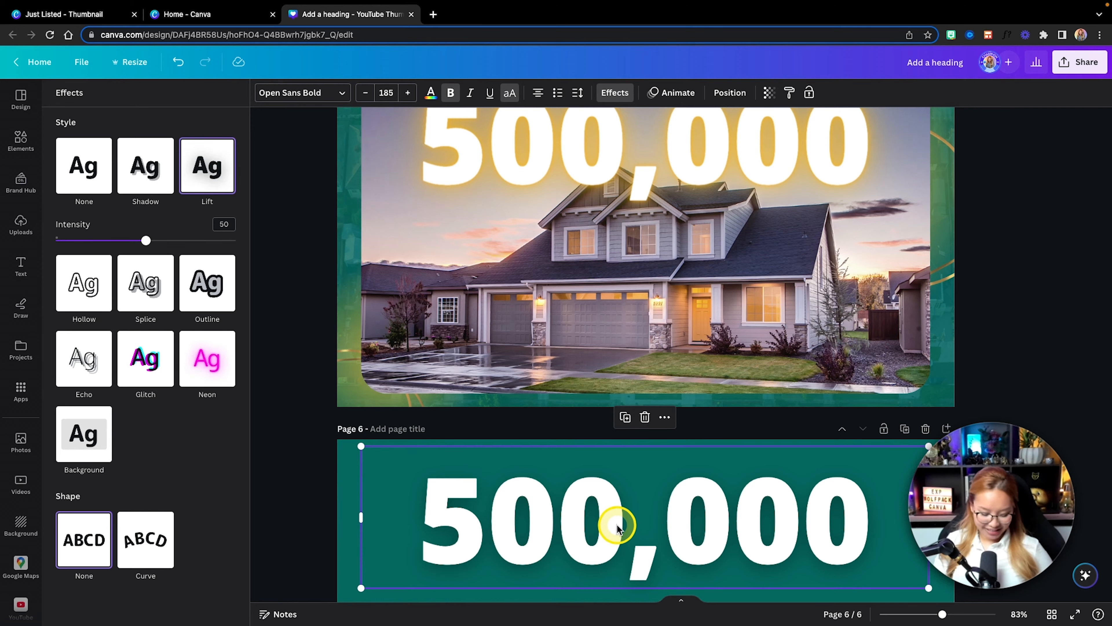
{"action": "key", "text": "super+c"}
{"action": "scroll", "coordinate": [777, 368], "scroll_direction": "up", "scroll_amount": 7}
{"action": "left_click", "coordinate": [940, 306]}
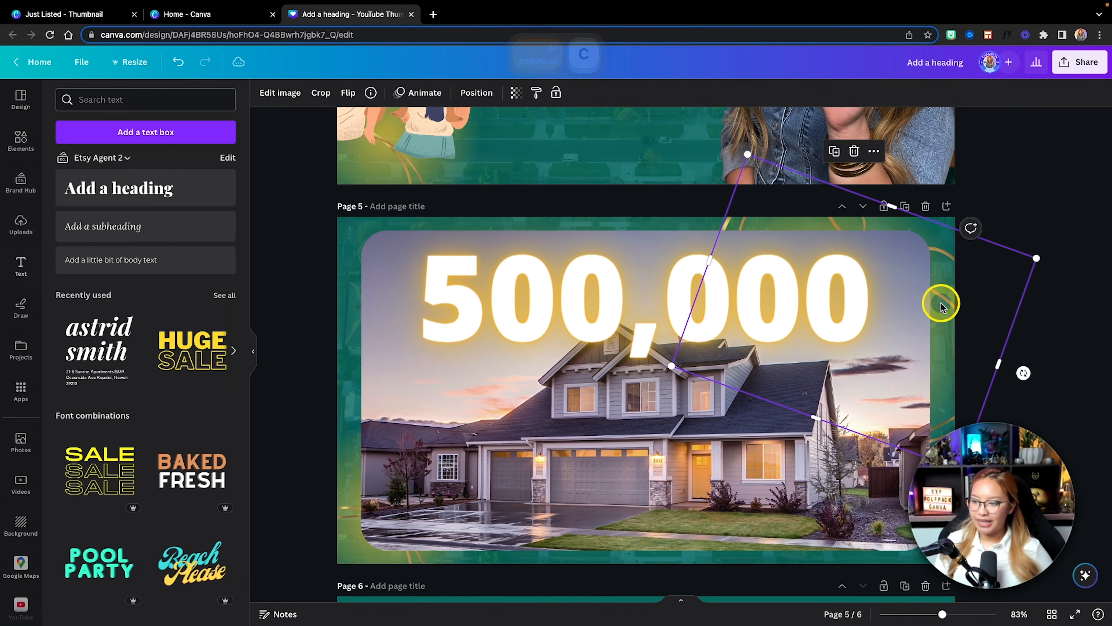
{"action": "key", "text": "super+v"}
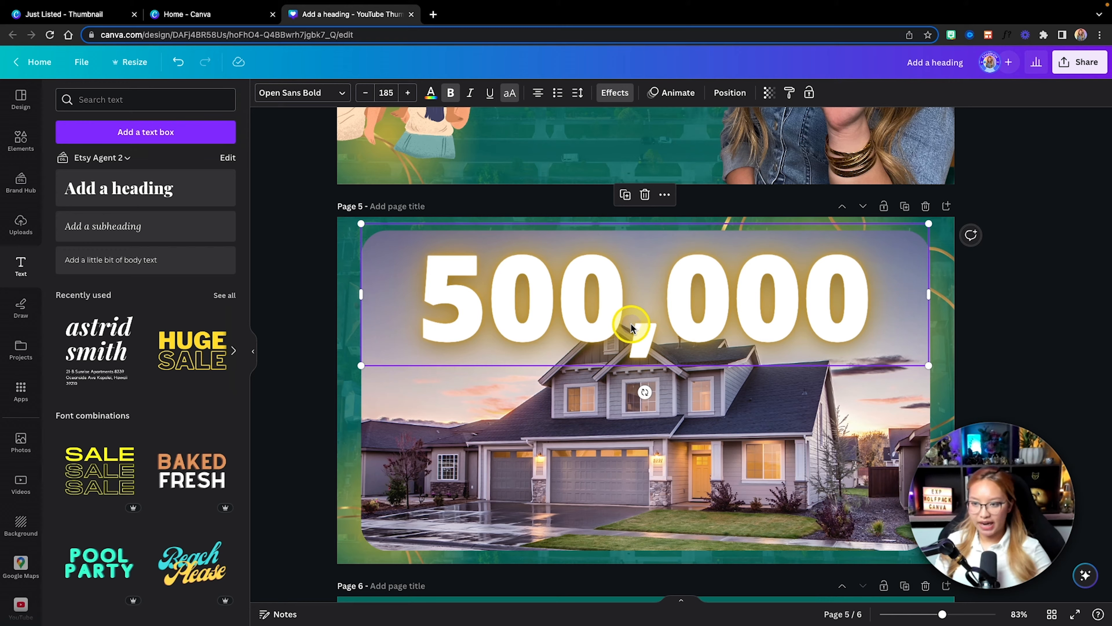
Step: Recolor the pasted 500,000 text golden yellow and give it the Hollow effect with thickness 25
{"action": "left_click", "coordinate": [618, 93]}
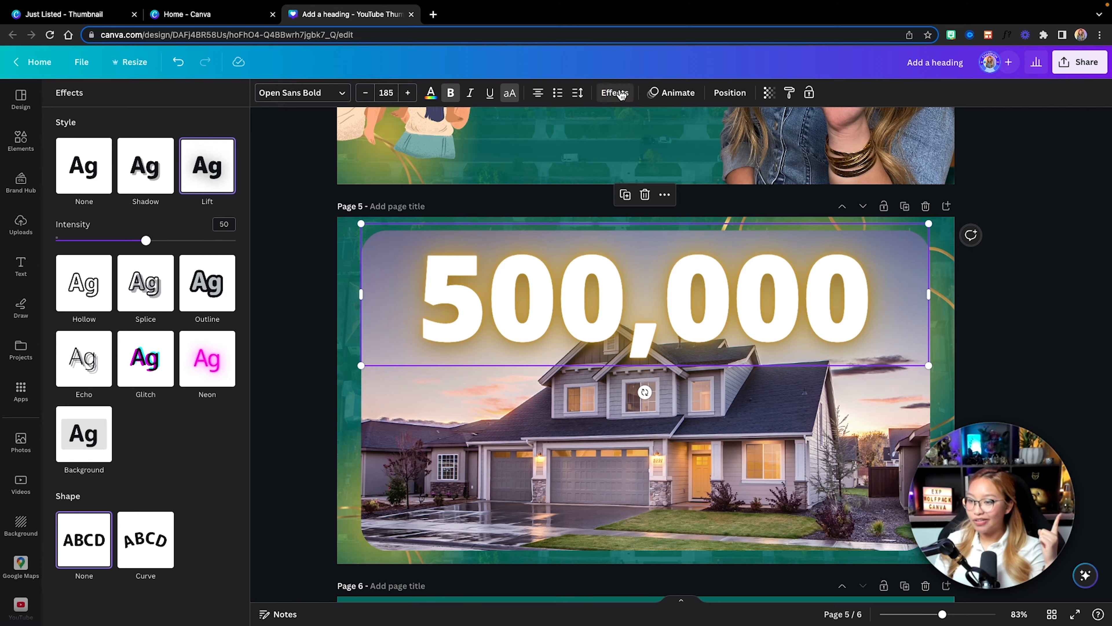
{"action": "left_click", "coordinate": [430, 93]}
{"action": "left_click", "coordinate": [67, 193]}
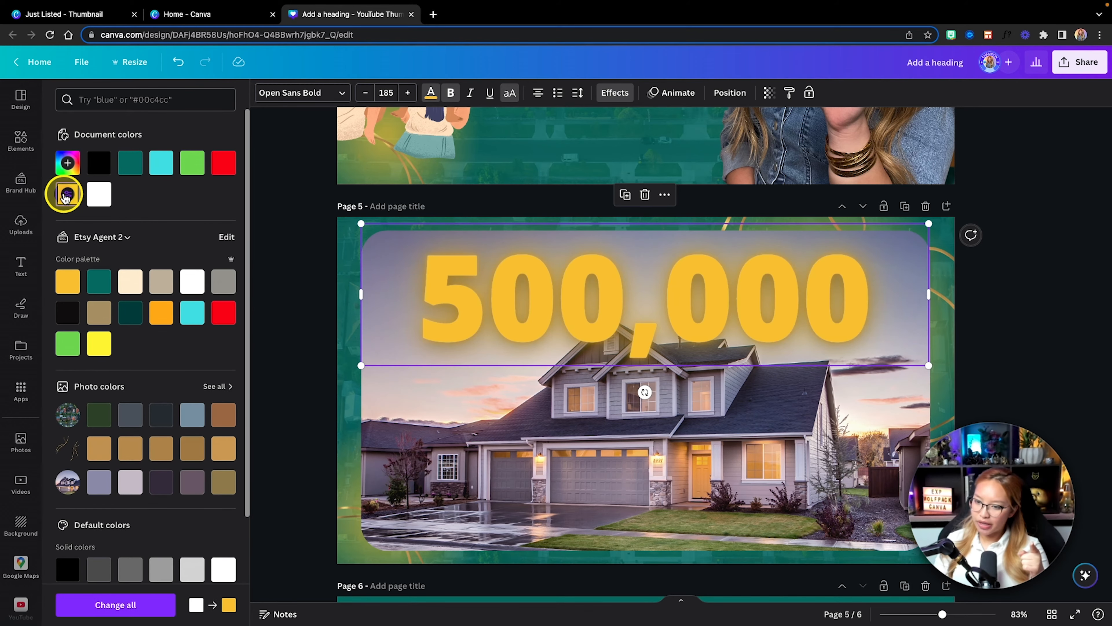
{"action": "left_click", "coordinate": [615, 93]}
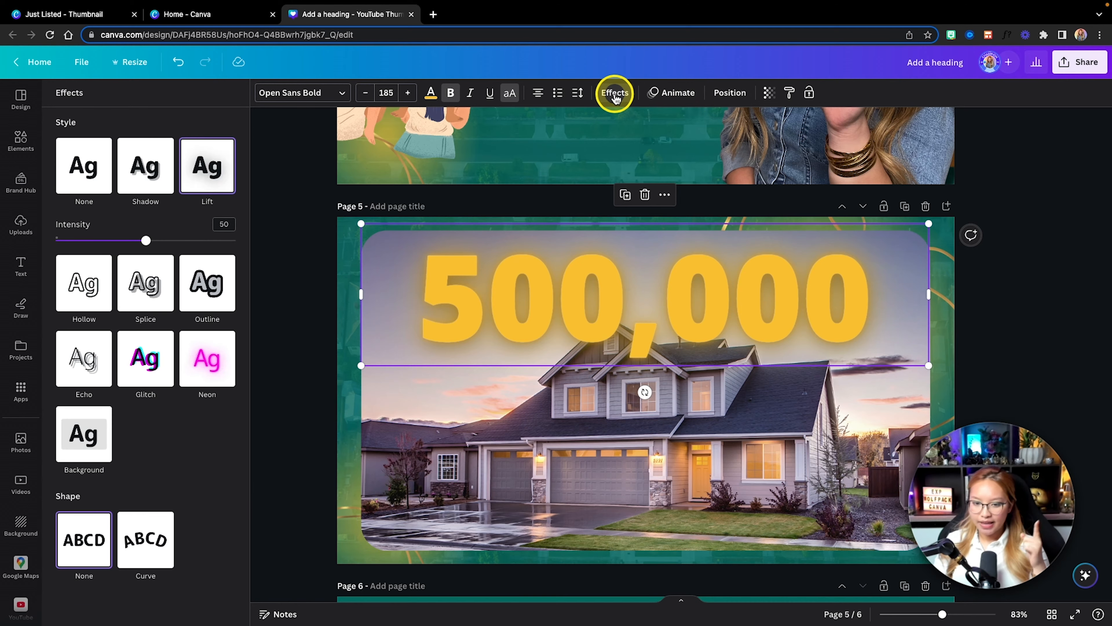
{"action": "left_click", "coordinate": [85, 298]}
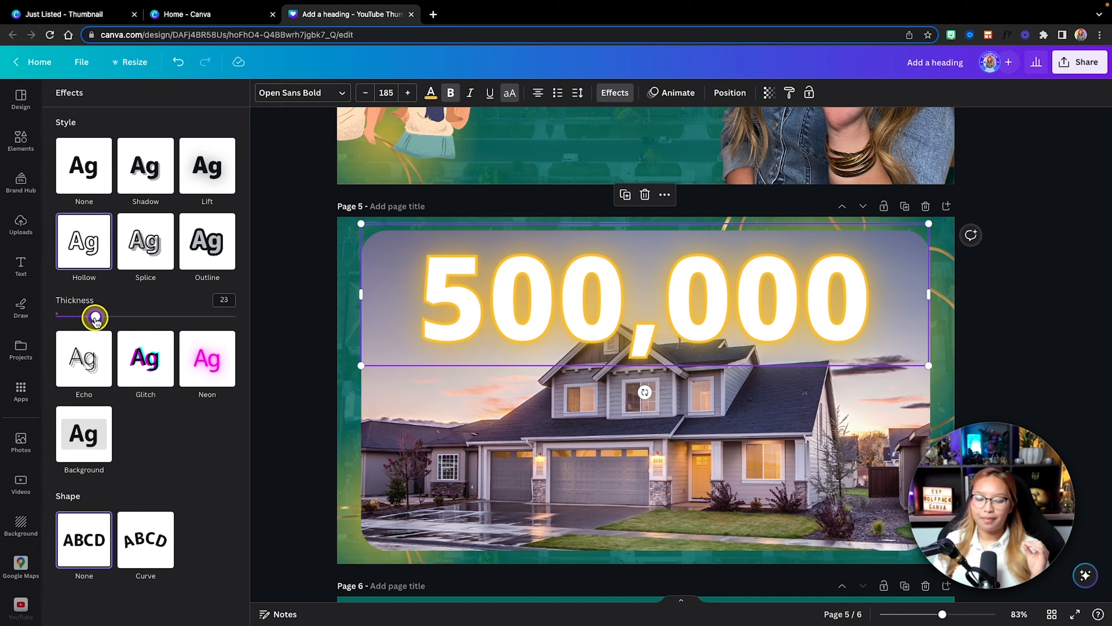
{"action": "mouse_move", "coordinate": [78, 319]}
{"action": "left_mouse_down"}
{"action": "mouse_move", "coordinate": [156, 313]}
{"action": "mouse_move", "coordinate": [99, 319]}
{"action": "left_mouse_up"}
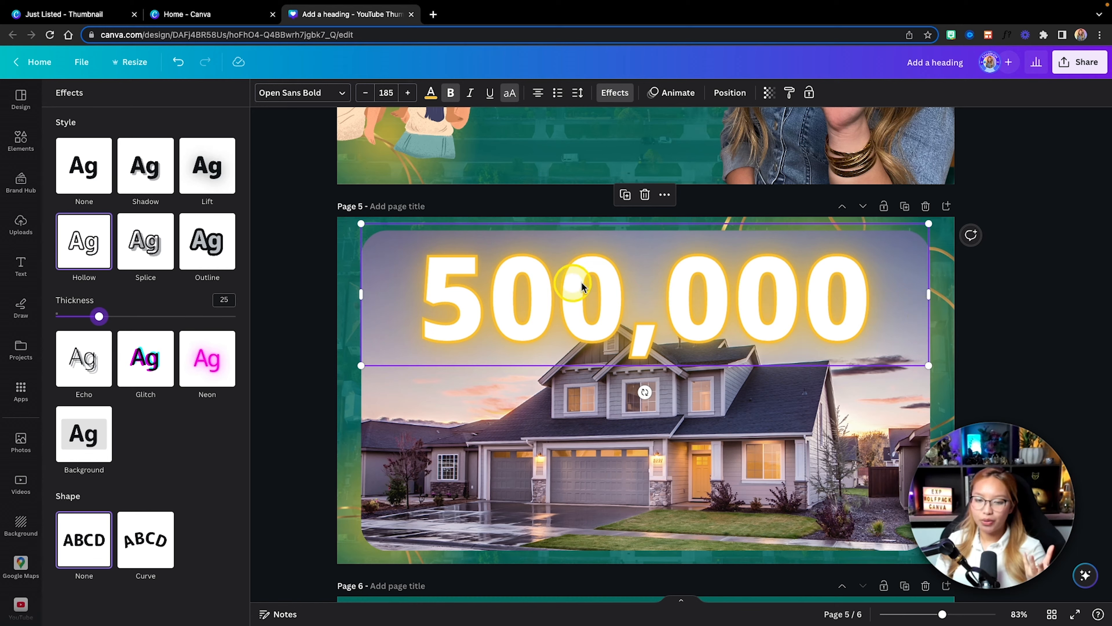
{"action": "left_click", "coordinate": [977, 327]}
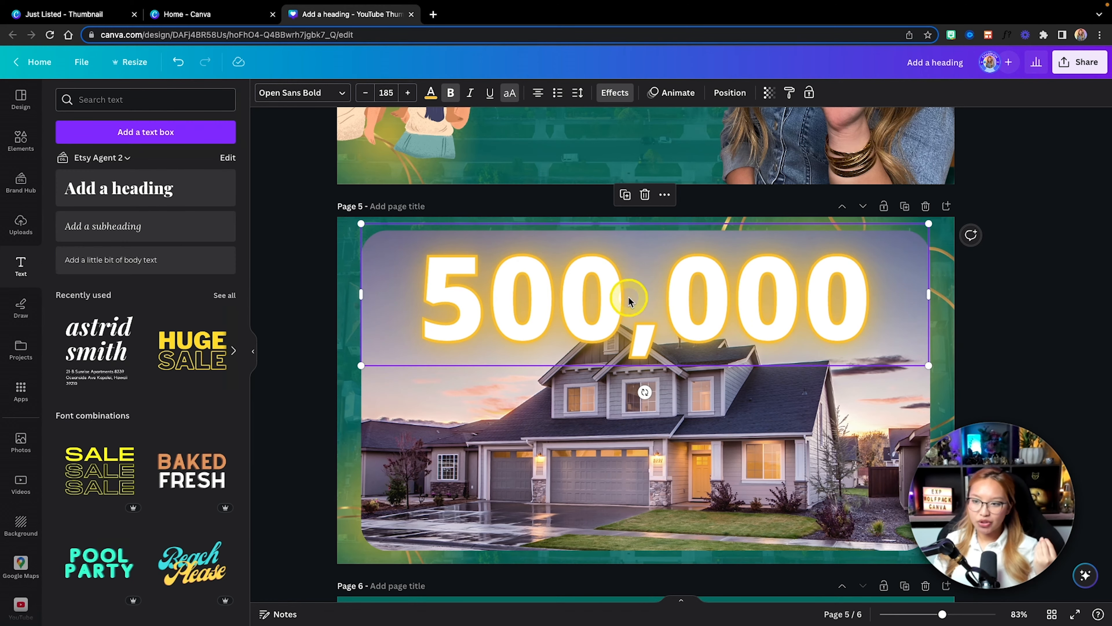
Step: Move the glowing 500,000 layer beneath the cut-out house layer on page 5
{"action": "left_click", "coordinate": [725, 98]}
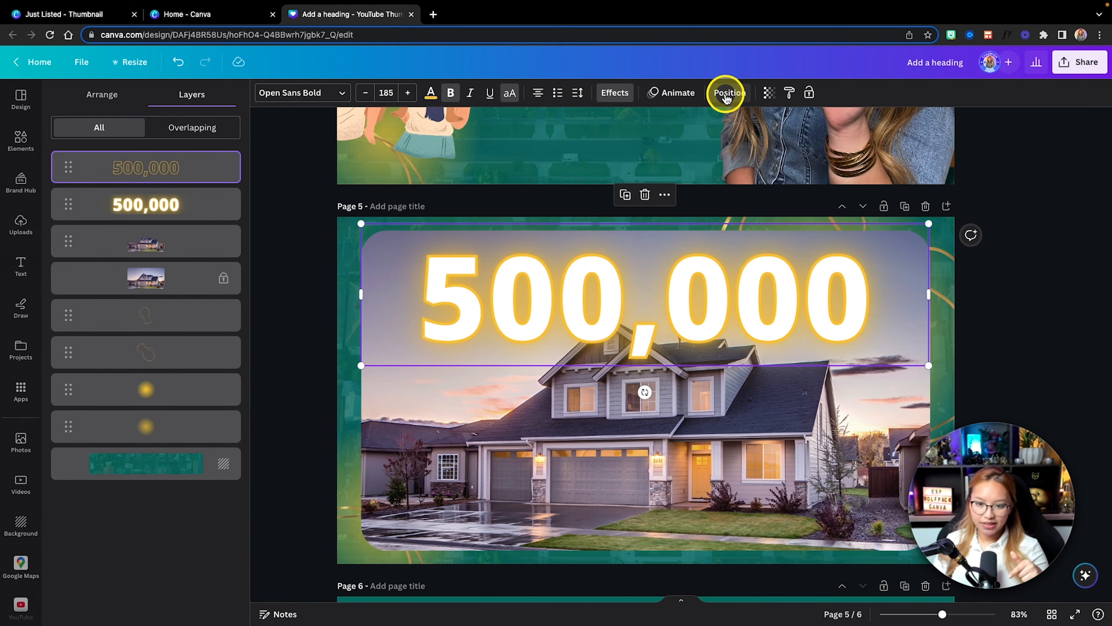
{"action": "key", "text": "fn"}
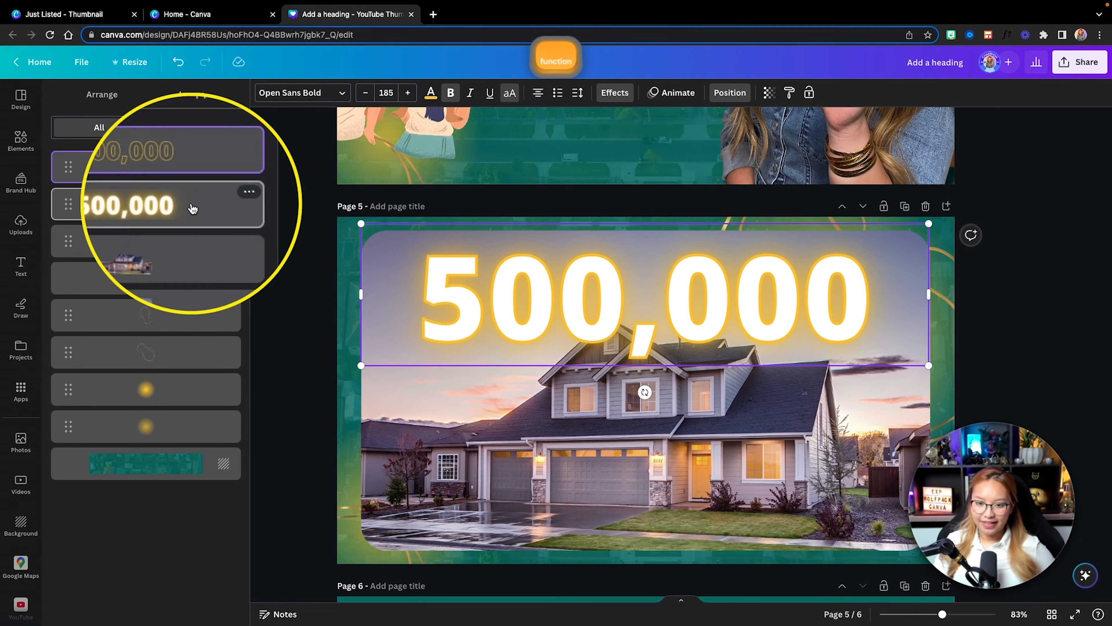
{"action": "key", "text": "fn"}
{"action": "left_click", "coordinate": [174, 205]}
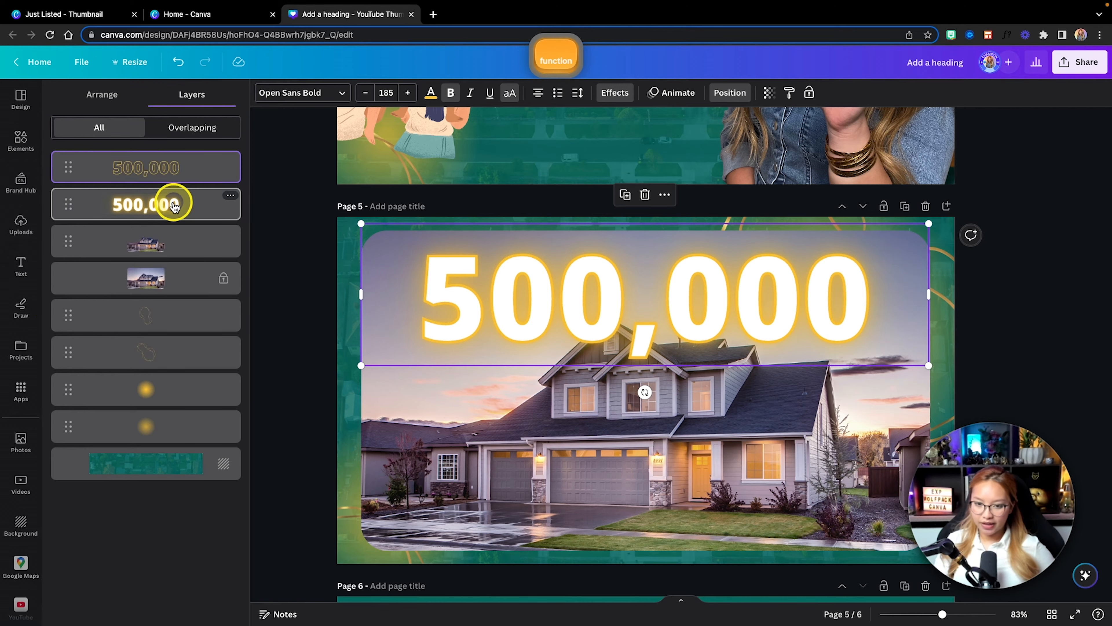
{"action": "left_click_drag", "start_coordinate": [172, 211], "coordinate": [132, 242]}
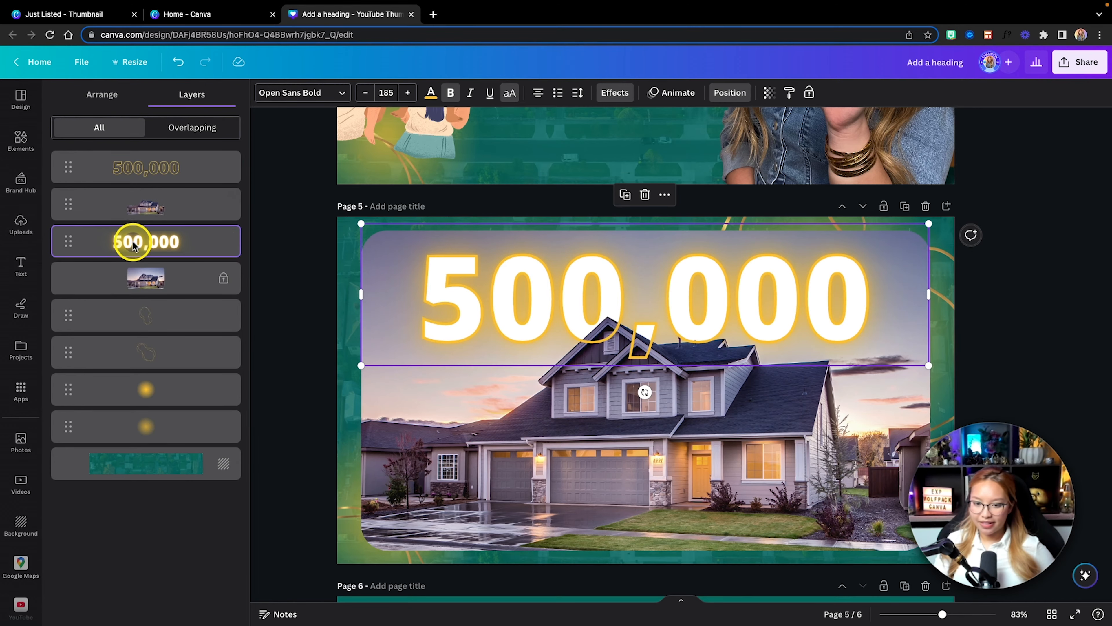
{"action": "key", "text": "fn"}
{"action": "key", "text": "fn"}
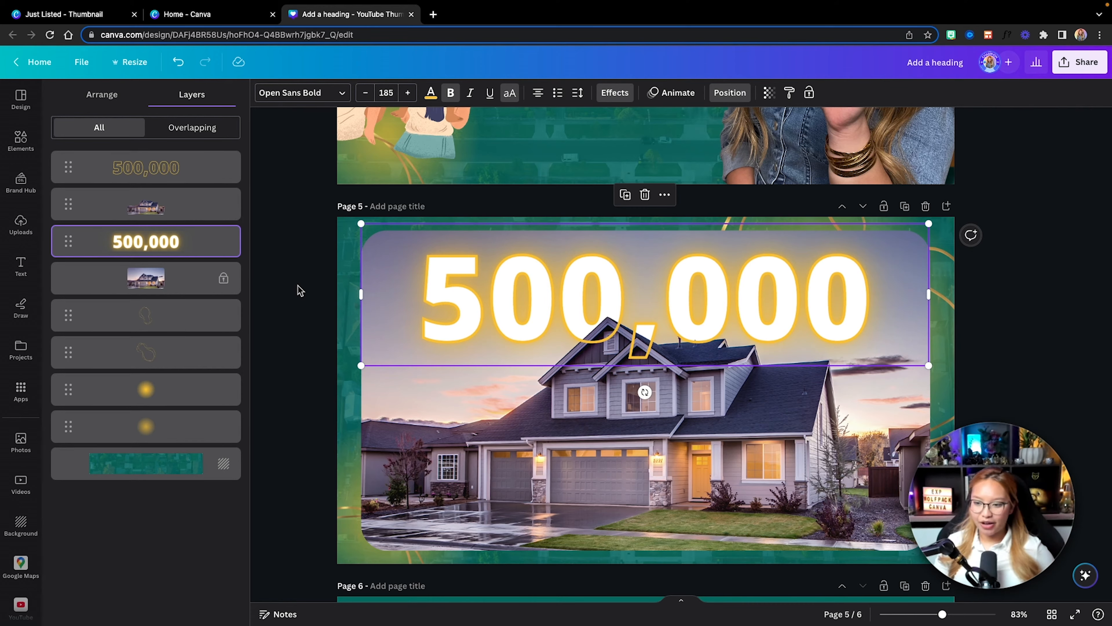
Step: Select the hollow and glowing 500,000 layers together, enlarge them to font size 213 and center them behind the roof peak
{"action": "key", "text": "shift"}
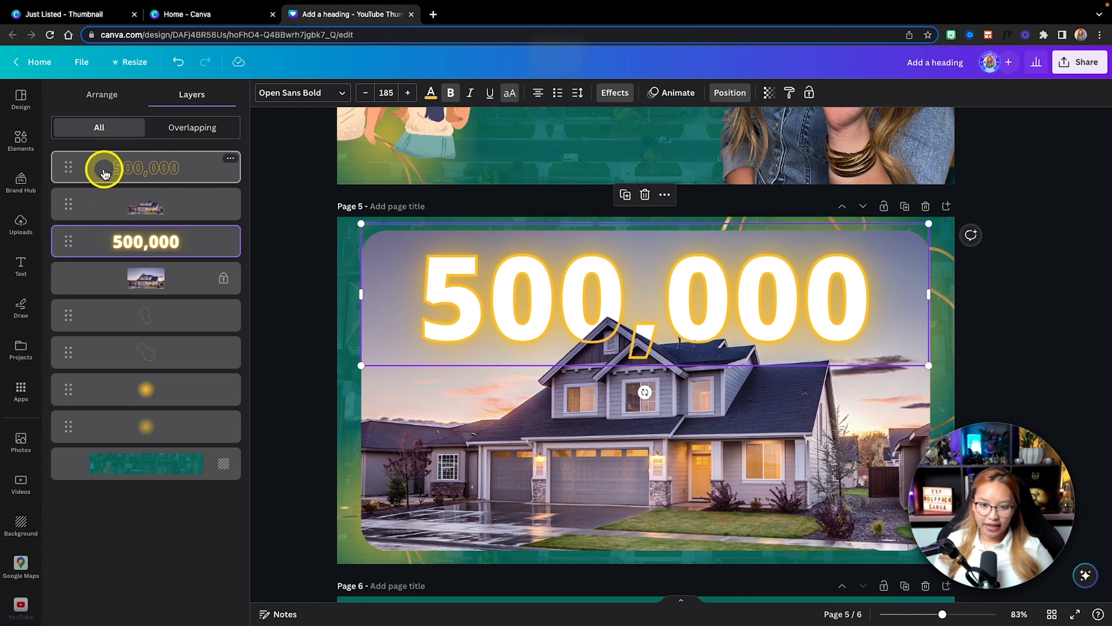
{"action": "key", "text": "super"}
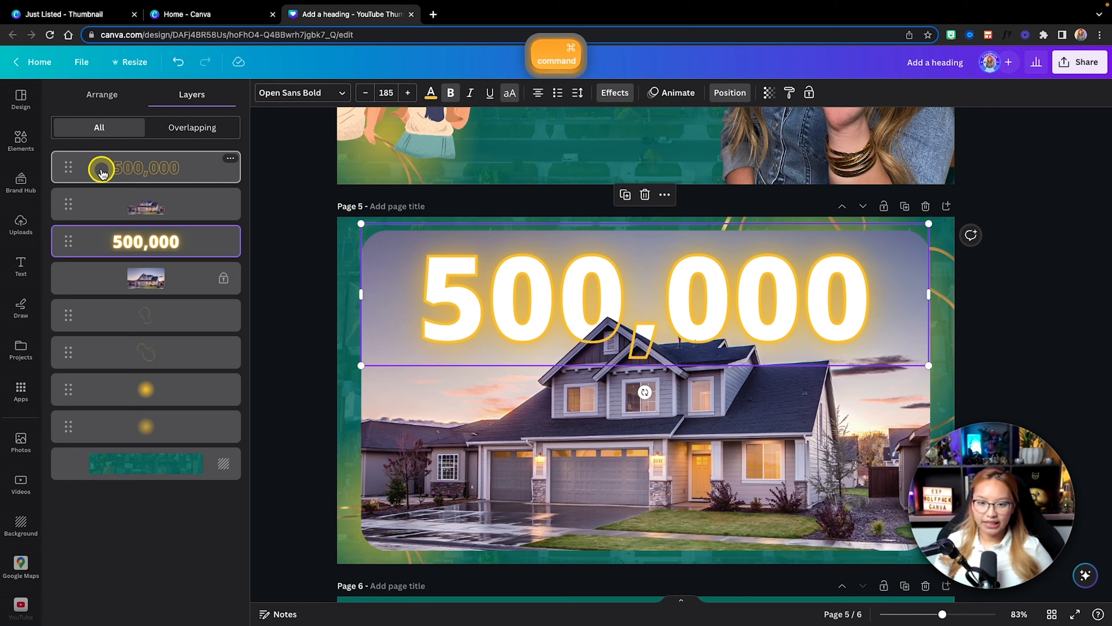
{"action": "left_click", "coordinate": [102, 172], "text": "super"}
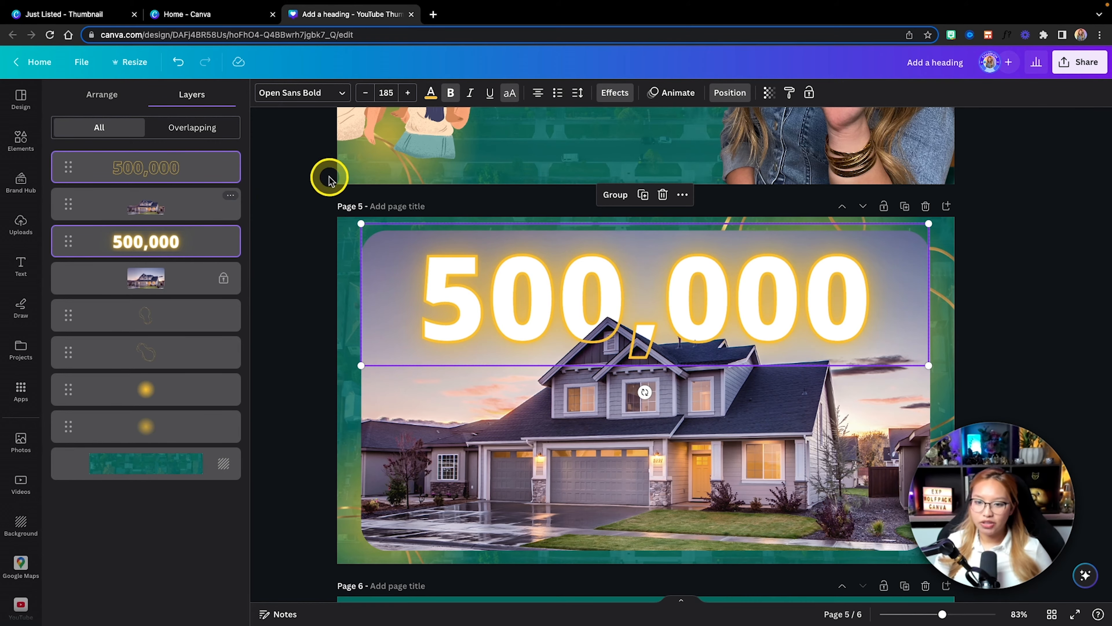
{"action": "mouse_move", "coordinate": [478, 290]}
{"action": "left_mouse_down"}
{"action": "mouse_move", "coordinate": [475, 308]}
{"action": "mouse_move", "coordinate": [429, 300]}
{"action": "mouse_move", "coordinate": [486, 307]}
{"action": "left_mouse_up"}
{"action": "left_click_drag", "start_coordinate": [360, 241], "coordinate": [310, 226]}
{"action": "left_click_drag", "start_coordinate": [467, 268], "coordinate": [495, 275]}
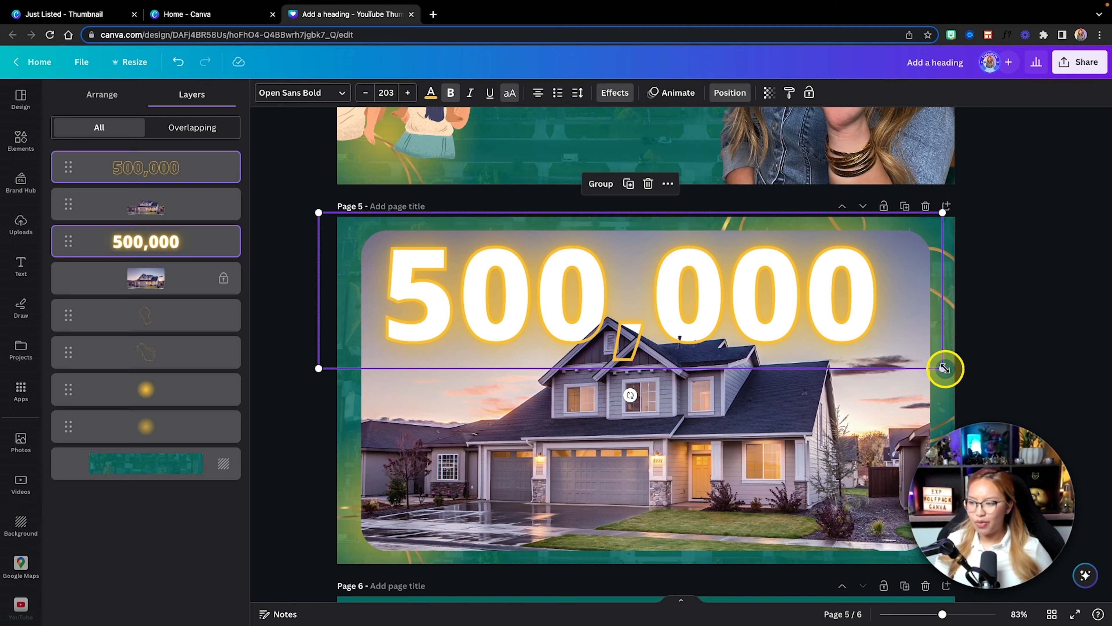
{"action": "left_click_drag", "start_coordinate": [944, 369], "coordinate": [973, 376]}
{"action": "mouse_move", "coordinate": [828, 309]}
{"action": "left_mouse_down"}
{"action": "mouse_move", "coordinate": [800, 303]}
{"action": "mouse_move", "coordinate": [824, 315]}
{"action": "left_mouse_up"}
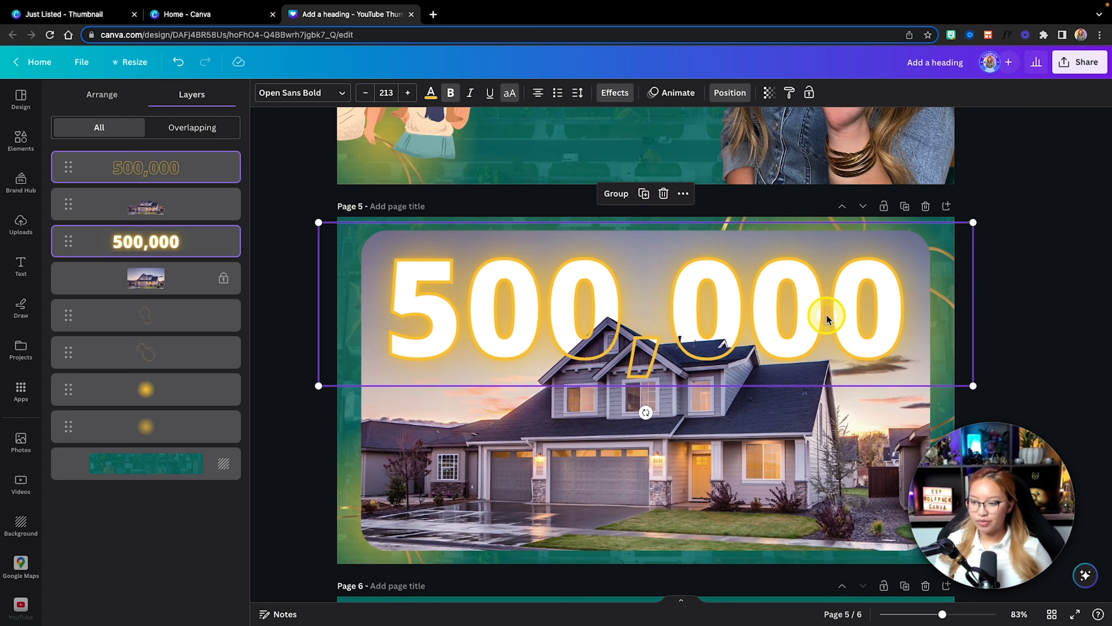
{"action": "left_click", "coordinate": [1063, 359]}
{"action": "left_click", "coordinate": [1017, 355]}
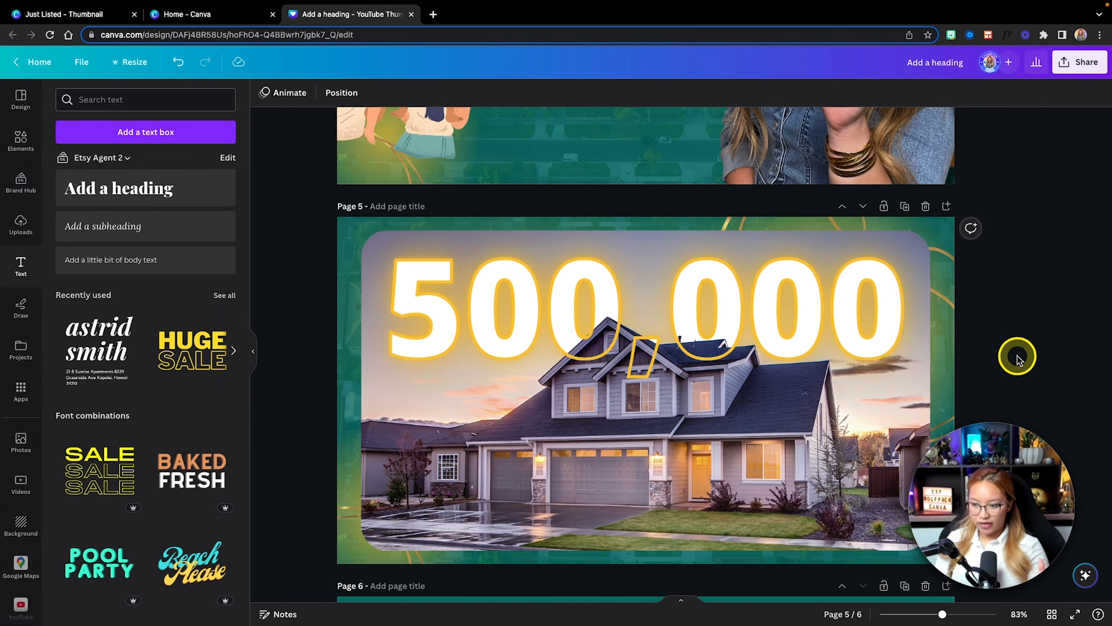
Step: Remove the hollow 500,000 outline from page 5 and undo the removal
{"action": "left_click", "coordinate": [792, 347]}
{"action": "left_click", "coordinate": [793, 347]}
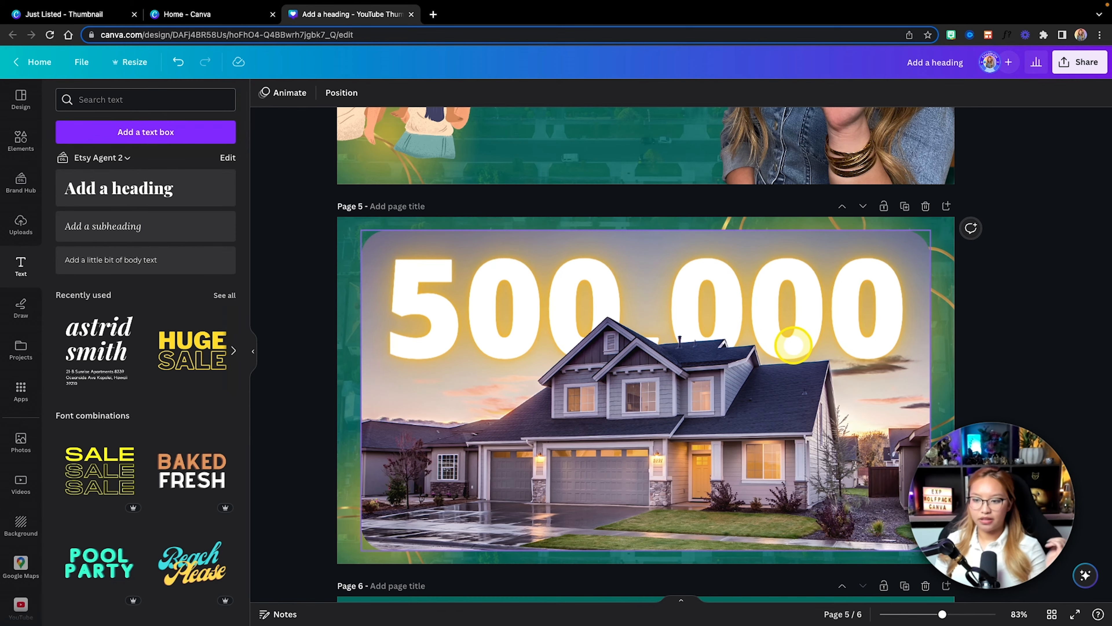
{"action": "scroll", "coordinate": [990, 364], "scroll_direction": "down", "scroll_amount": 1}
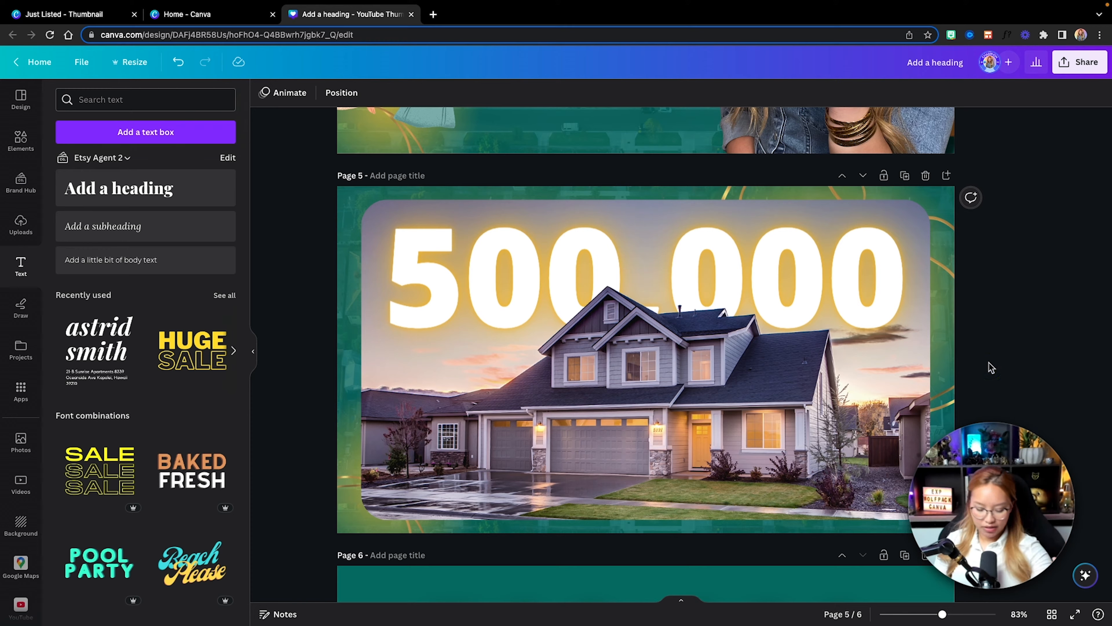
{"action": "key", "text": "super+z"}
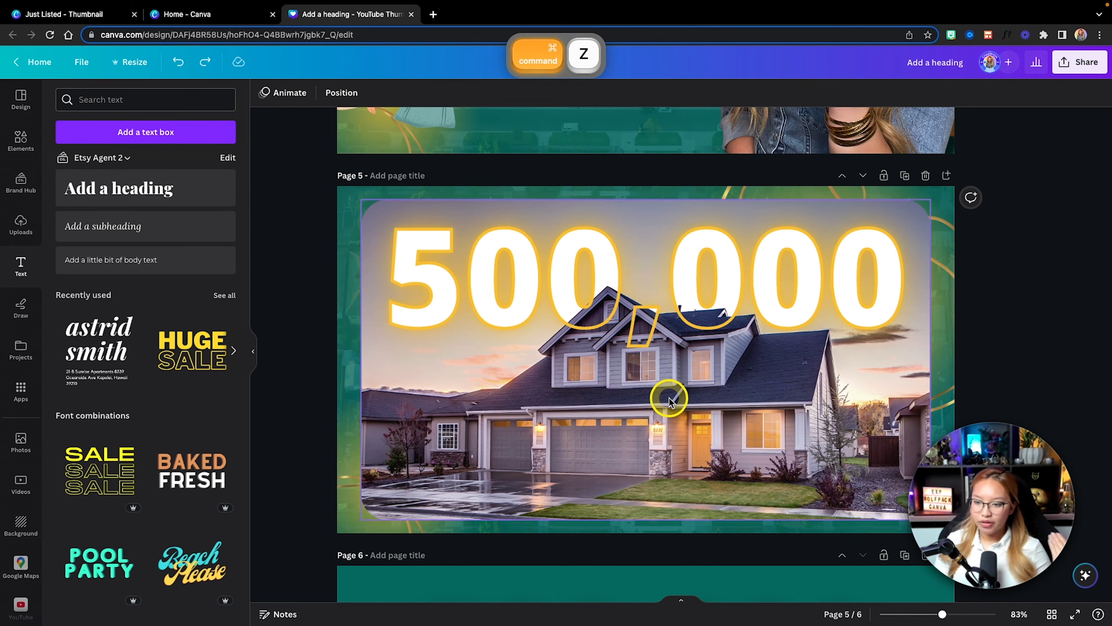
Step: Move the hollow 500,000 layer directly beneath the cut-out house layer on page 5
{"action": "left_click", "coordinate": [671, 398]}
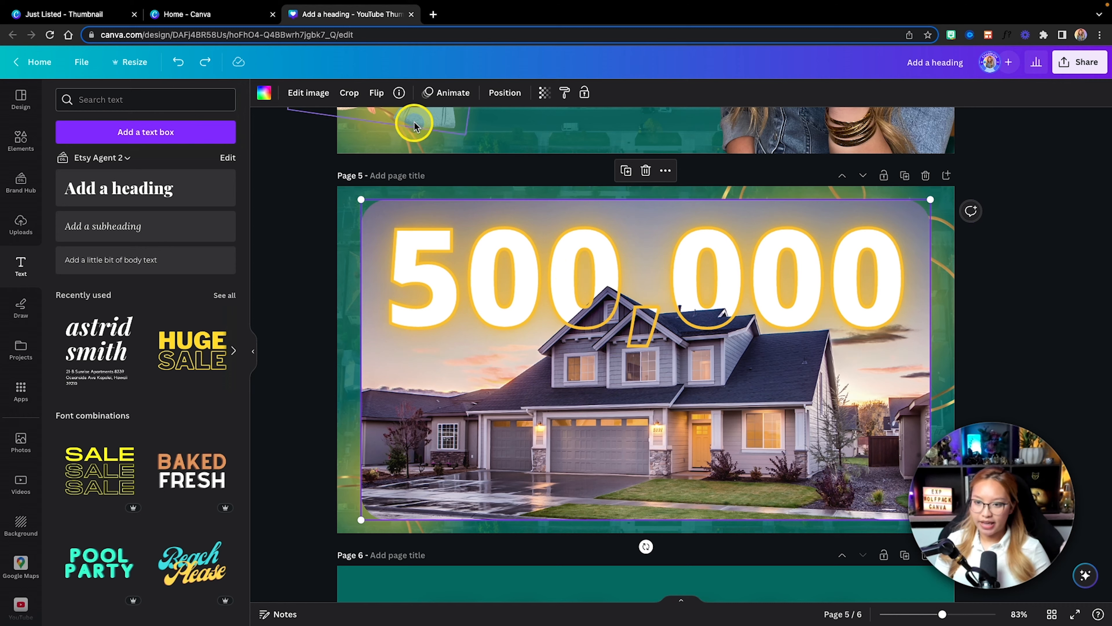
{"action": "left_click", "coordinate": [508, 93]}
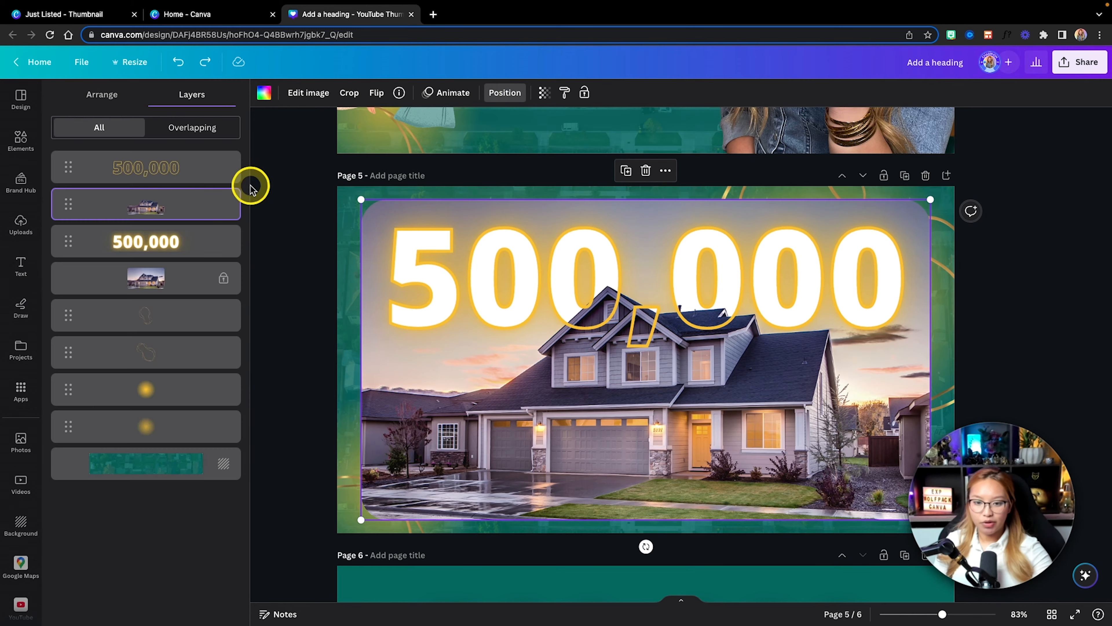
{"action": "left_click_drag", "start_coordinate": [175, 173], "coordinate": [171, 219]}
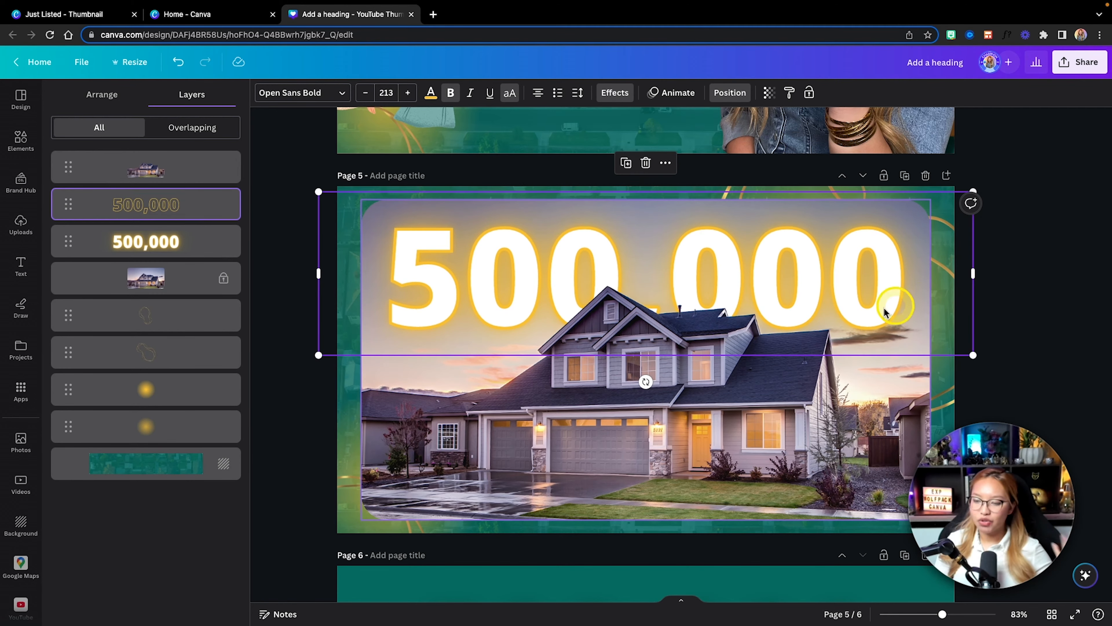
Step: Duplicate page 5 and move the cut-out house layer beneath the hollow 500,000 outline on the copy
{"action": "scroll", "coordinate": [1058, 366], "scroll_direction": "down", "scroll_amount": 2}
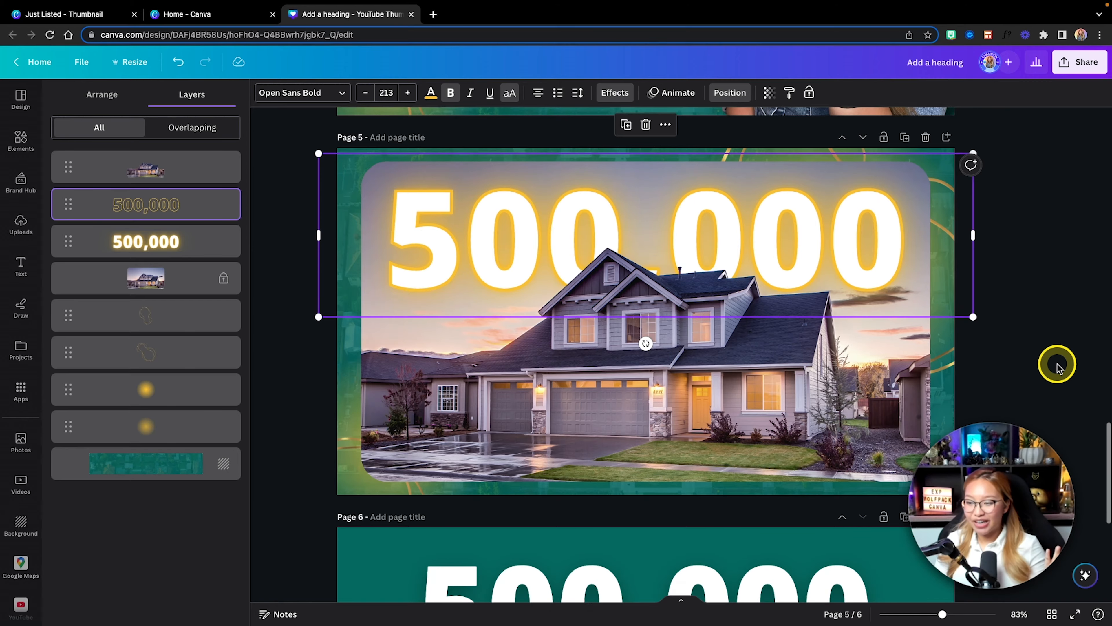
{"action": "scroll", "coordinate": [1056, 368], "scroll_direction": "up", "scroll_amount": 5}
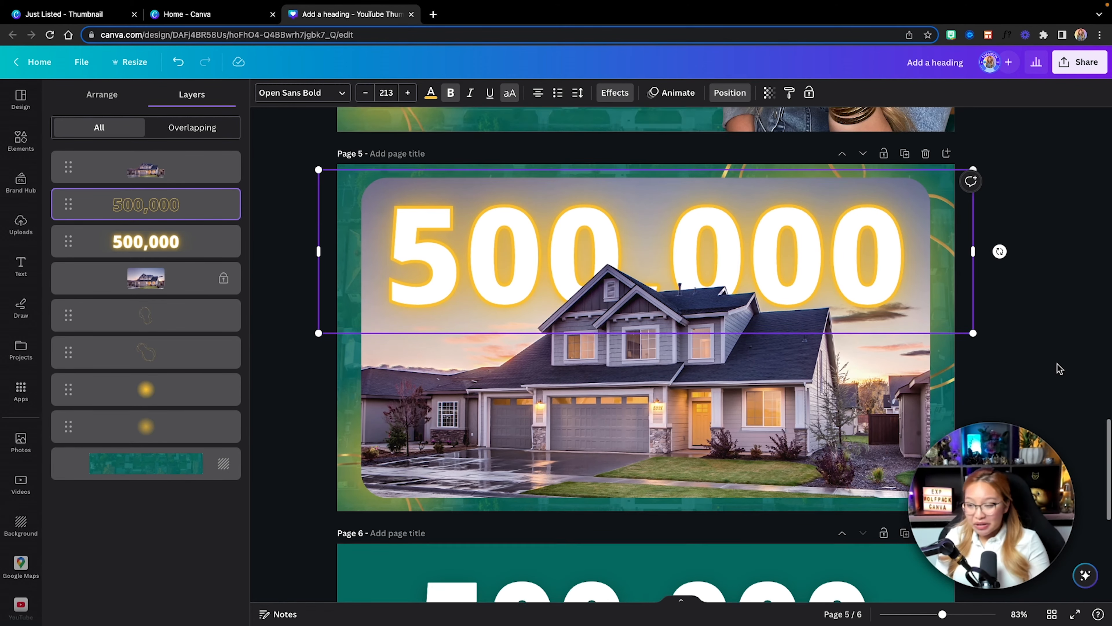
{"action": "left_click", "coordinate": [905, 251]}
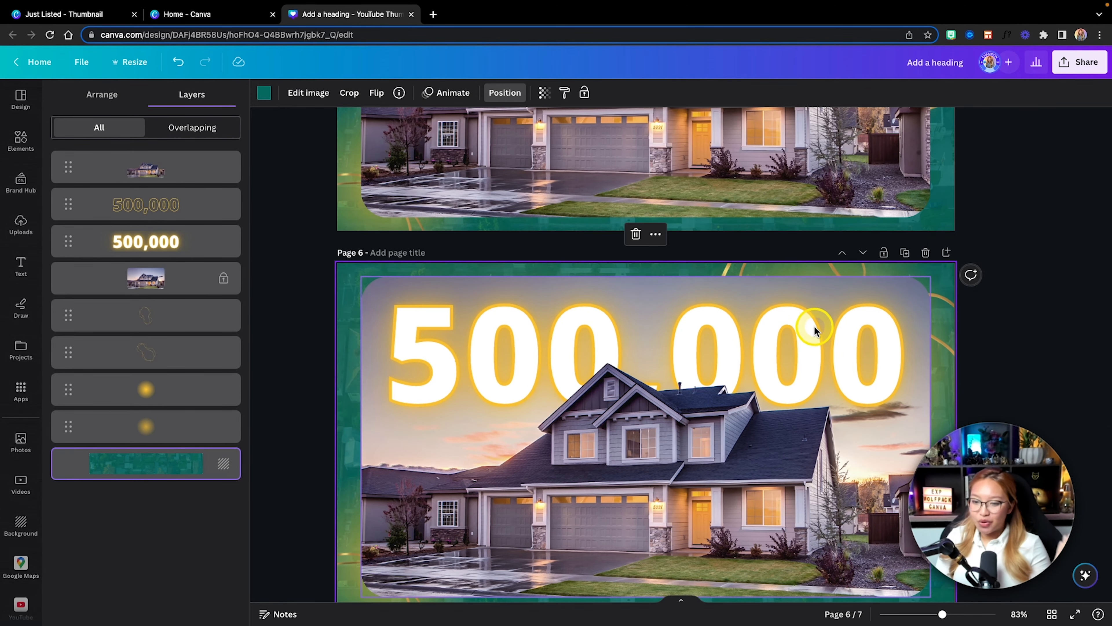
{"action": "left_click", "coordinate": [813, 326]}
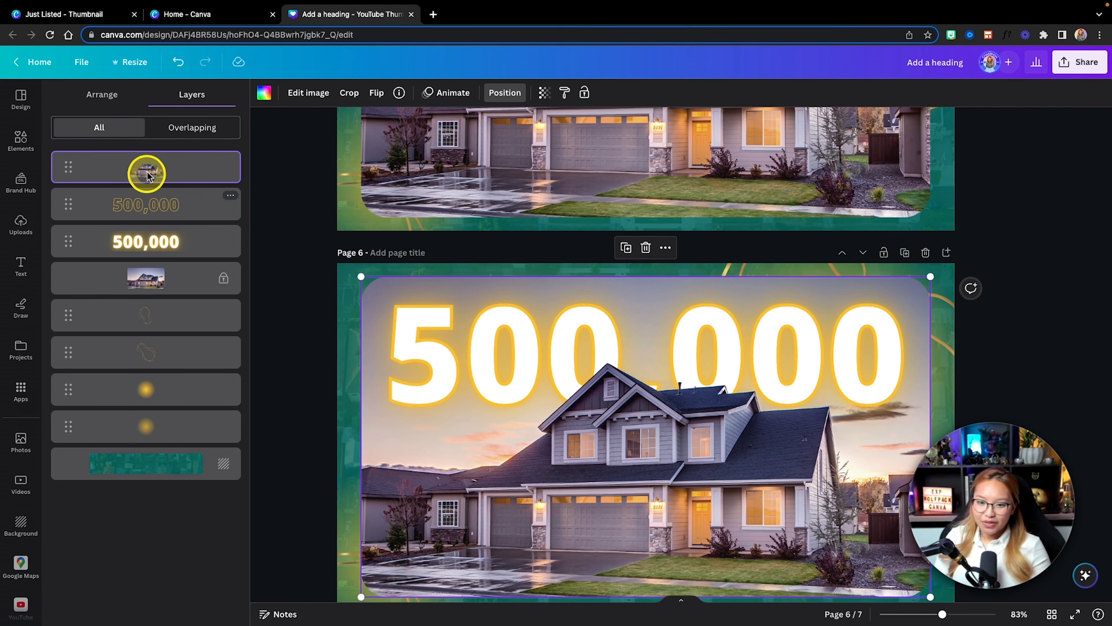
{"action": "left_click_drag", "start_coordinate": [147, 174], "coordinate": [146, 204]}
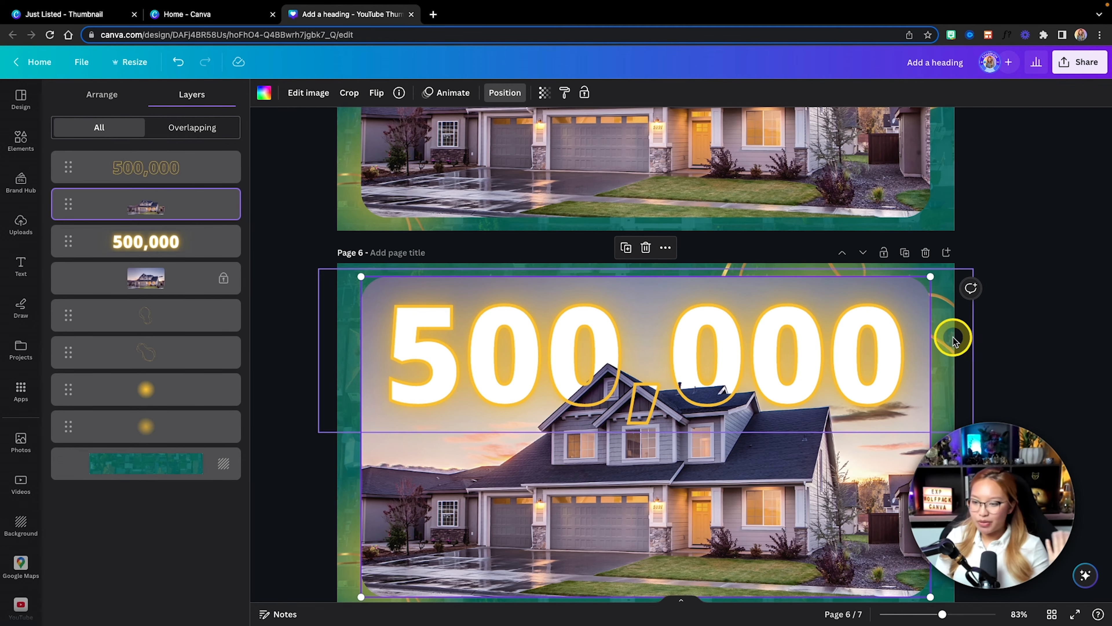
{"action": "left_click", "coordinate": [1065, 377]}
Step: Return to page 5 through the page overview and add the portrait IMG_6860.png from the brand photos
{"action": "left_click", "coordinate": [1052, 614]}
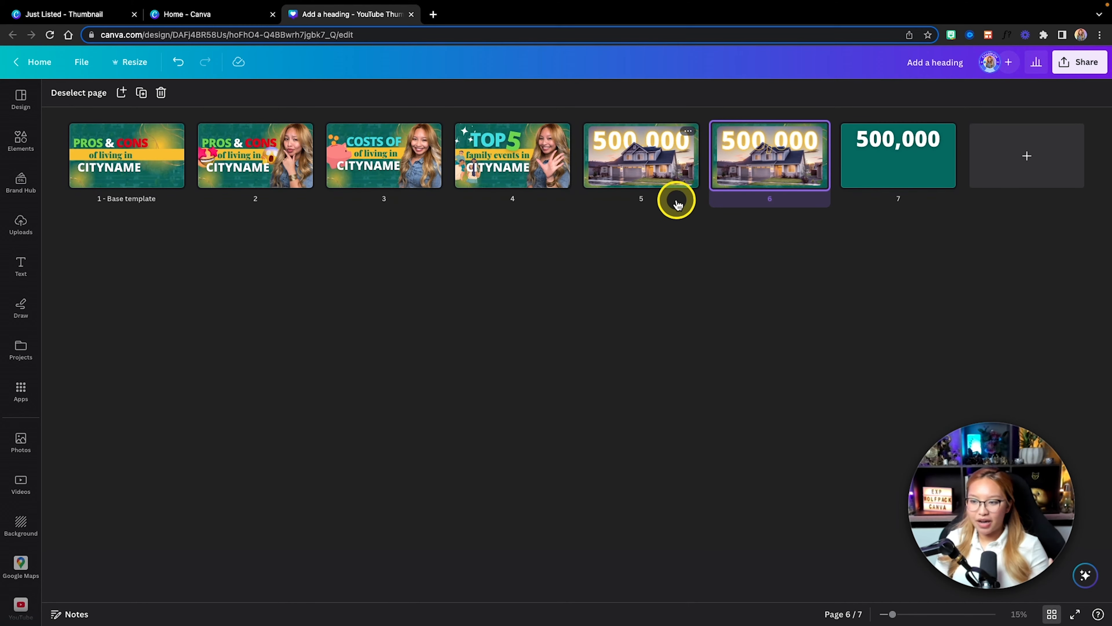
{"action": "double_click", "coordinate": [639, 163]}
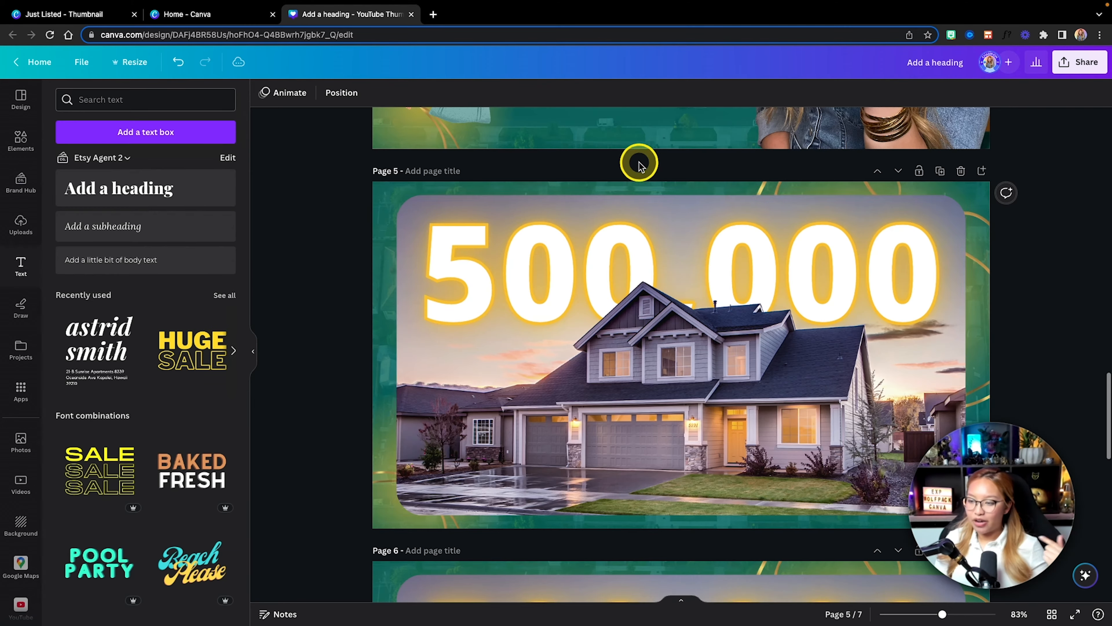
{"action": "scroll", "coordinate": [1027, 314], "scroll_direction": "down", "scroll_amount": 3}
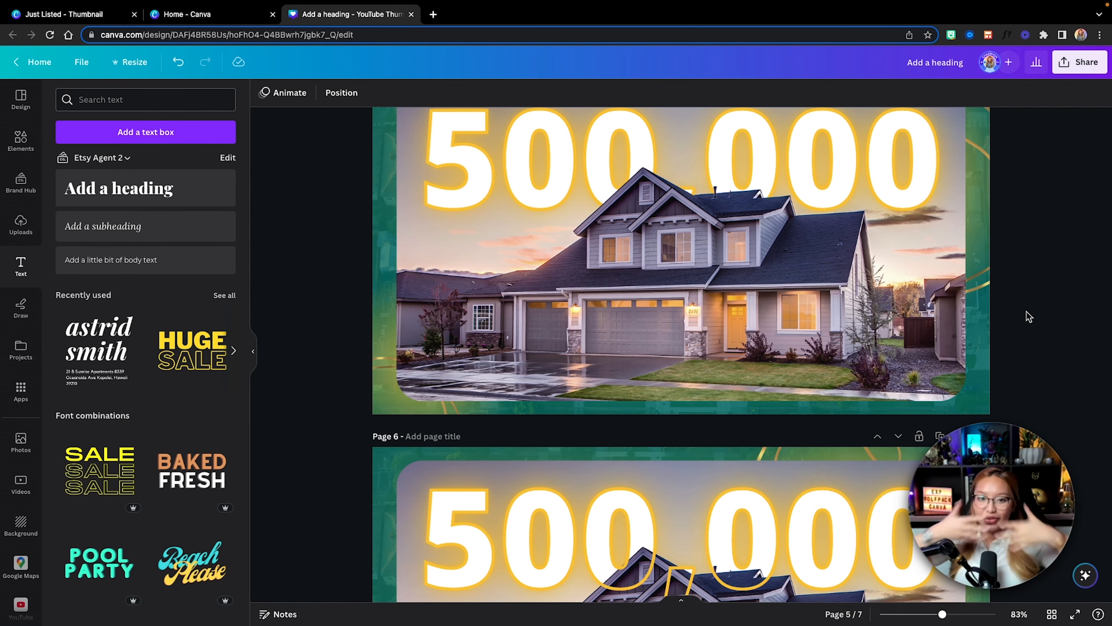
{"action": "scroll", "coordinate": [1027, 311], "scroll_direction": "up", "scroll_amount": 1}
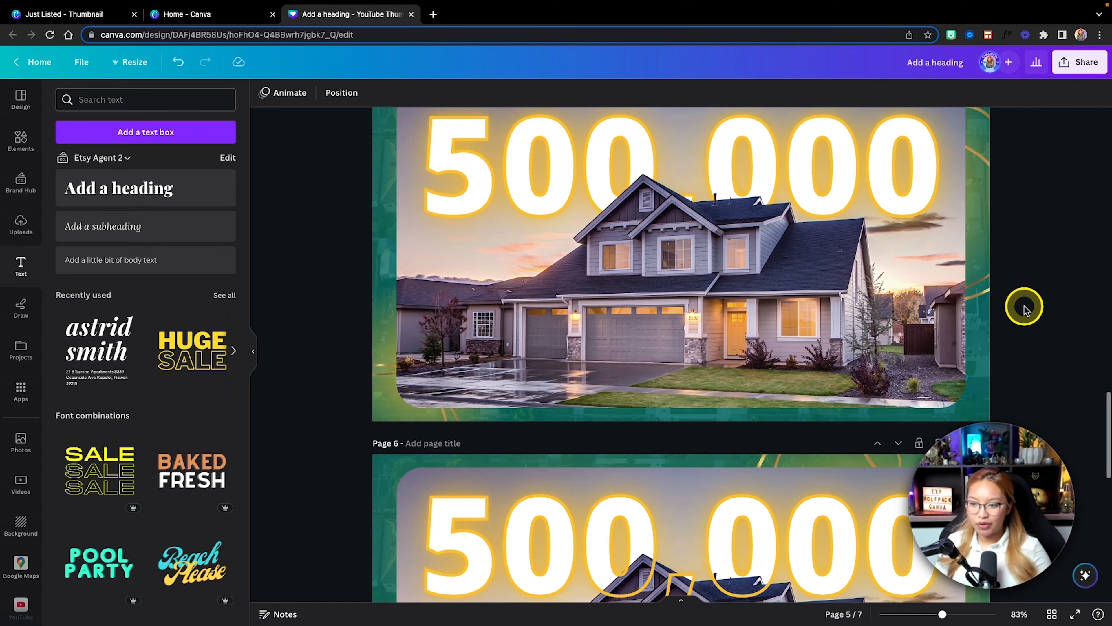
{"action": "left_click", "coordinate": [26, 190]}
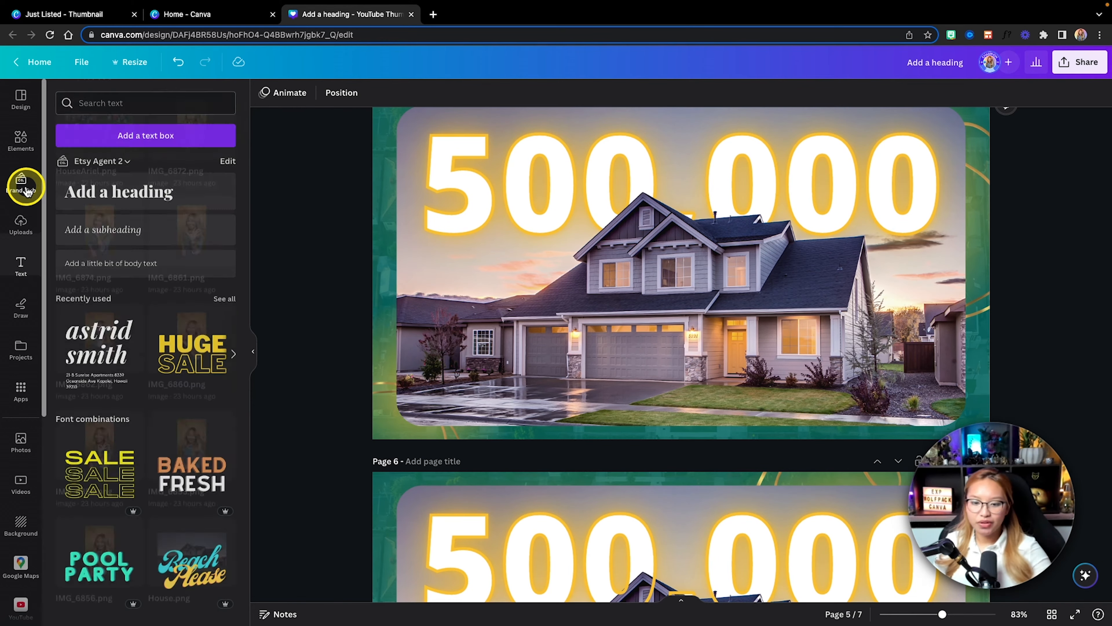
{"action": "scroll", "coordinate": [124, 290], "scroll_direction": "down", "scroll_amount": 1}
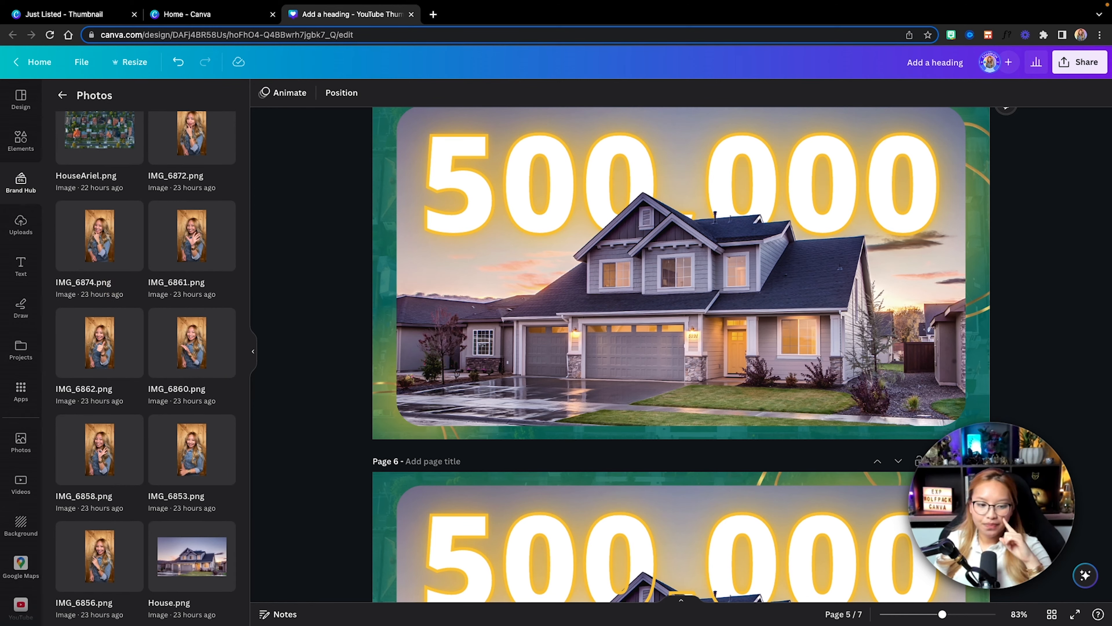
{"action": "left_click", "coordinate": [191, 350]}
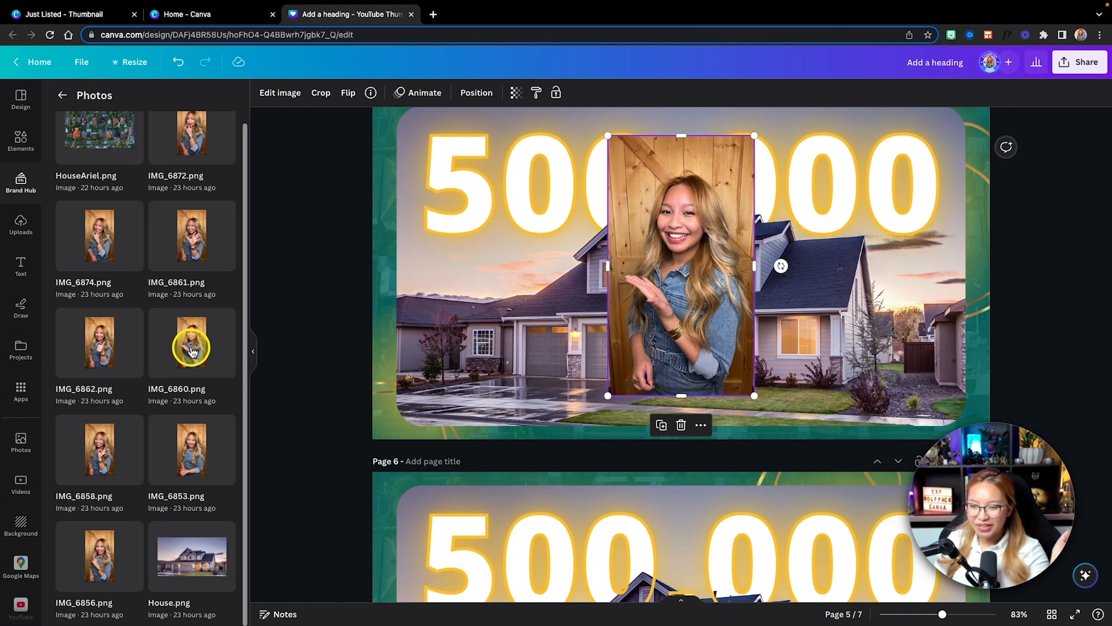
Step: Remove the background from the portrait photo on page 5
{"action": "left_click", "coordinate": [280, 94]}
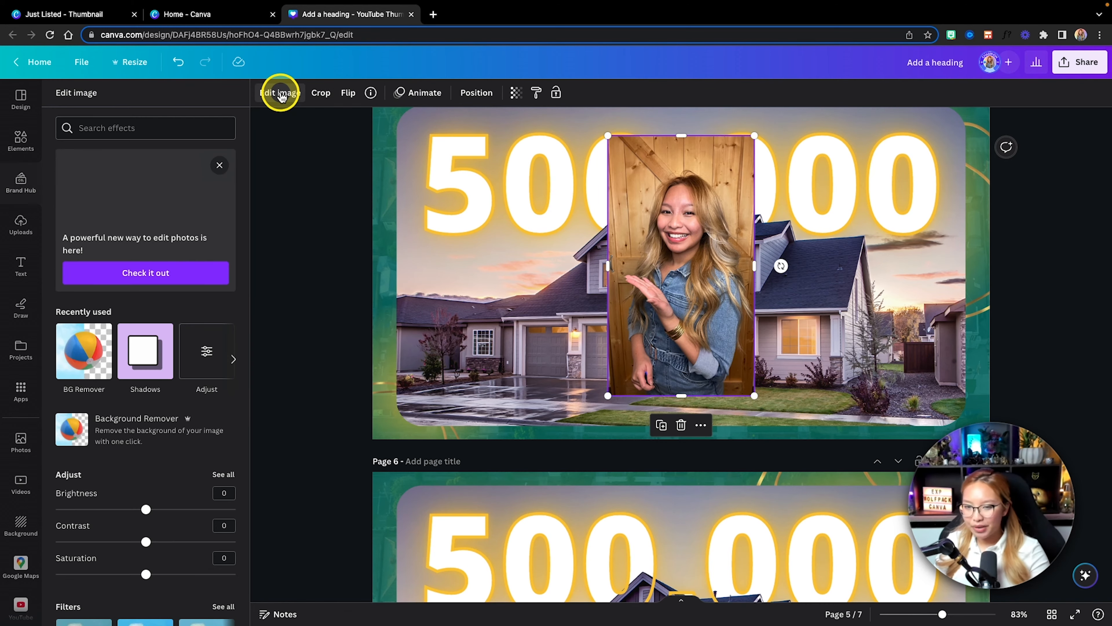
{"action": "left_click", "coordinate": [80, 365]}
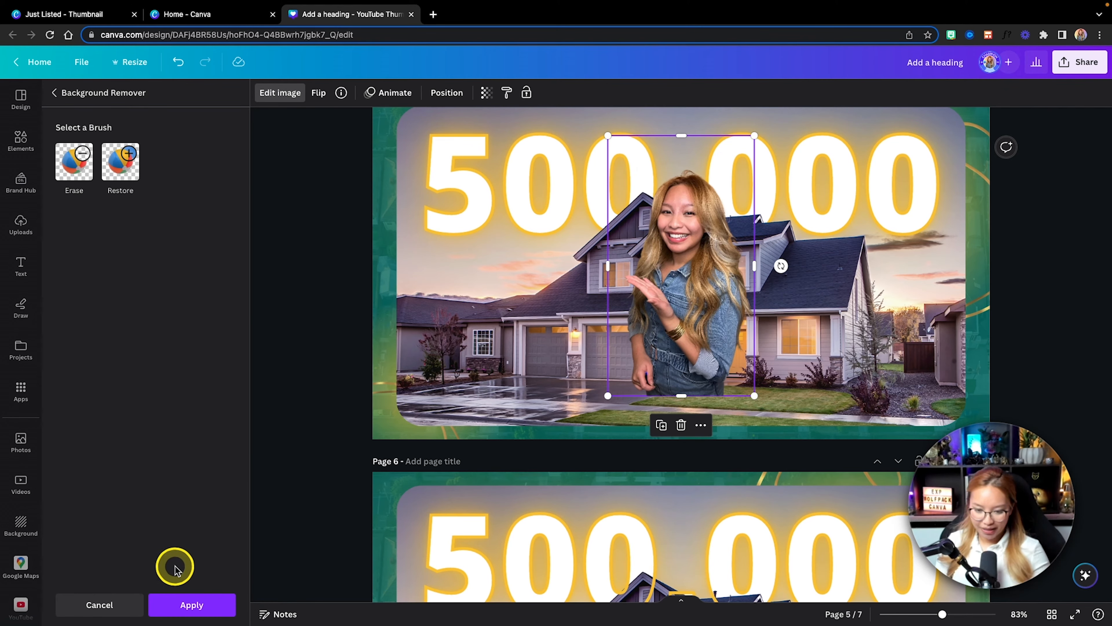
{"action": "left_click", "coordinate": [179, 605]}
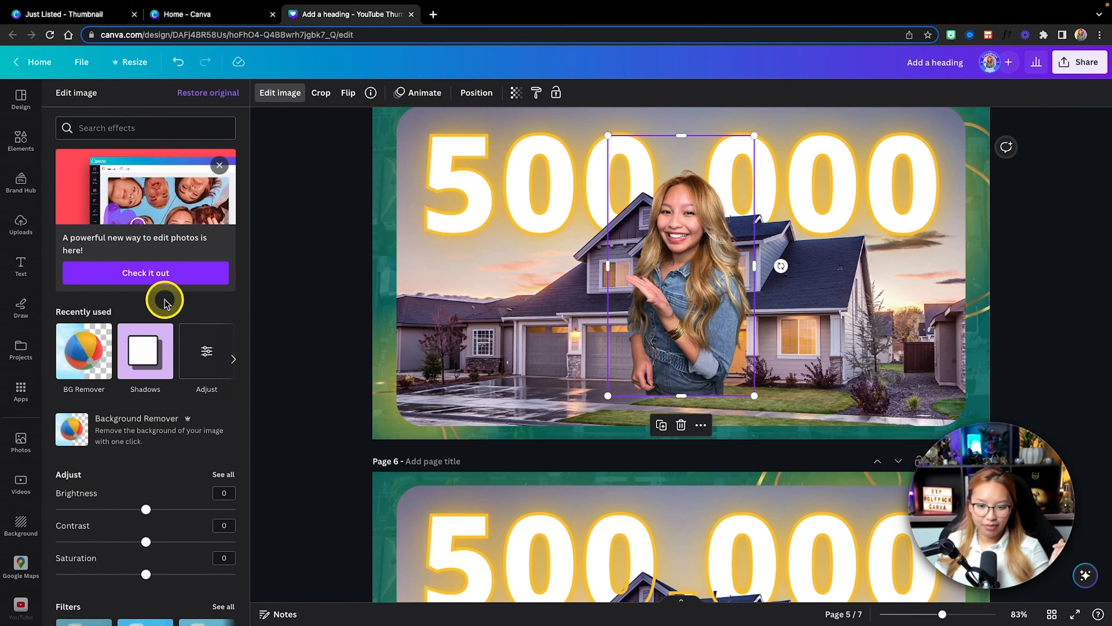
Step: Apply a Drop shadow to the cut-out portrait on page 5
{"action": "left_click", "coordinate": [142, 361]}
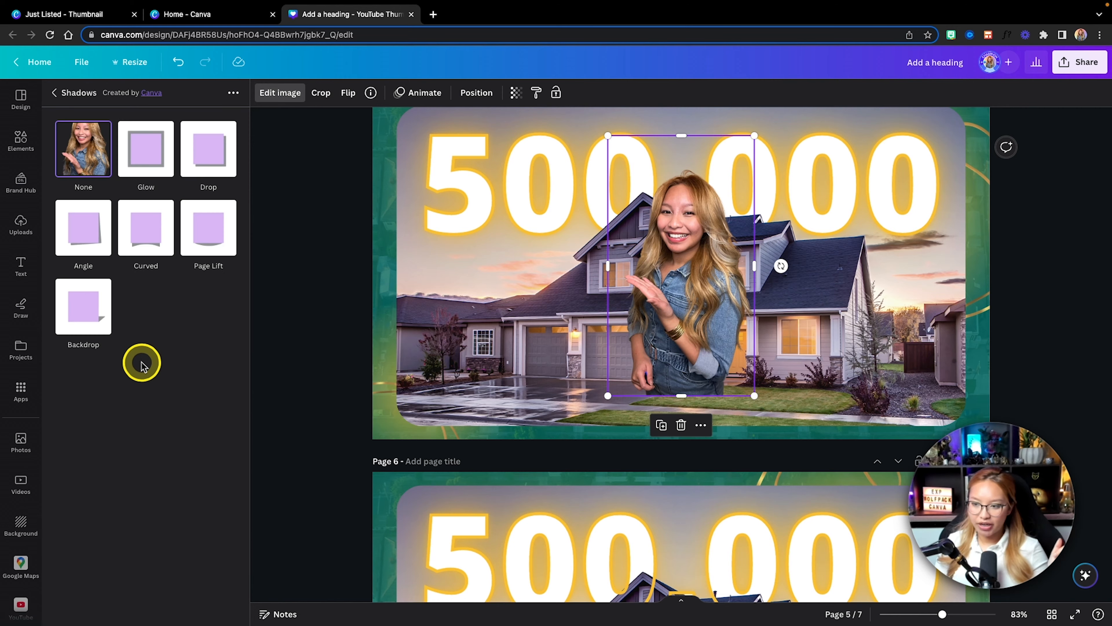
{"action": "left_click", "coordinate": [210, 157]}
{"action": "left_click", "coordinate": [189, 607]}
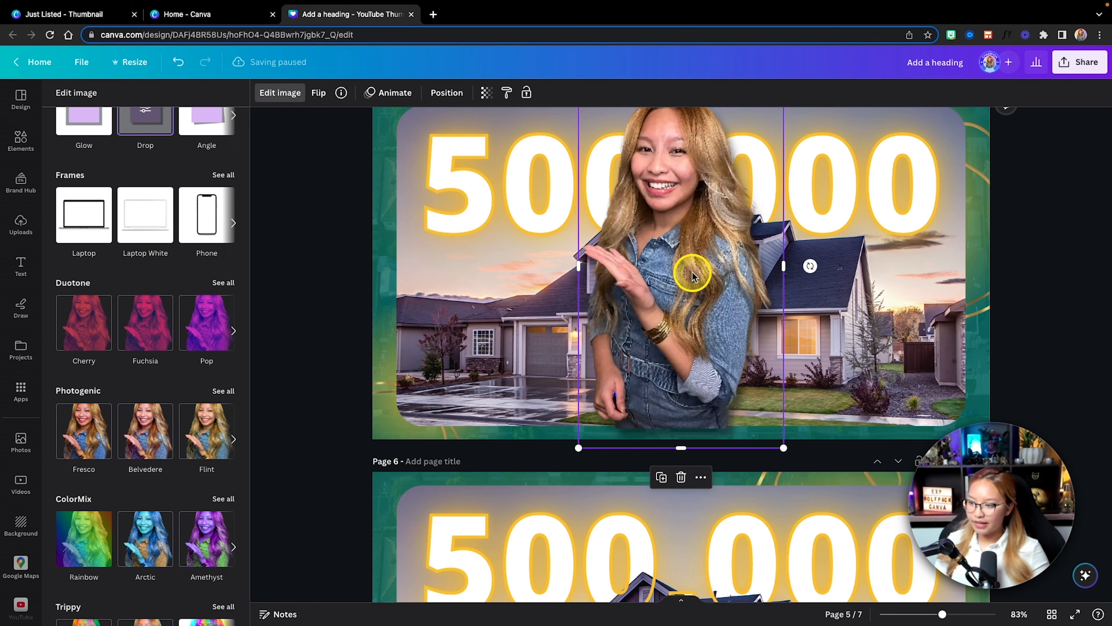
Step: Move the cut-out portrait to page 5's lower-right corner and nudge it into place beside the house
{"action": "left_click_drag", "start_coordinate": [700, 286], "coordinate": [976, 378]}
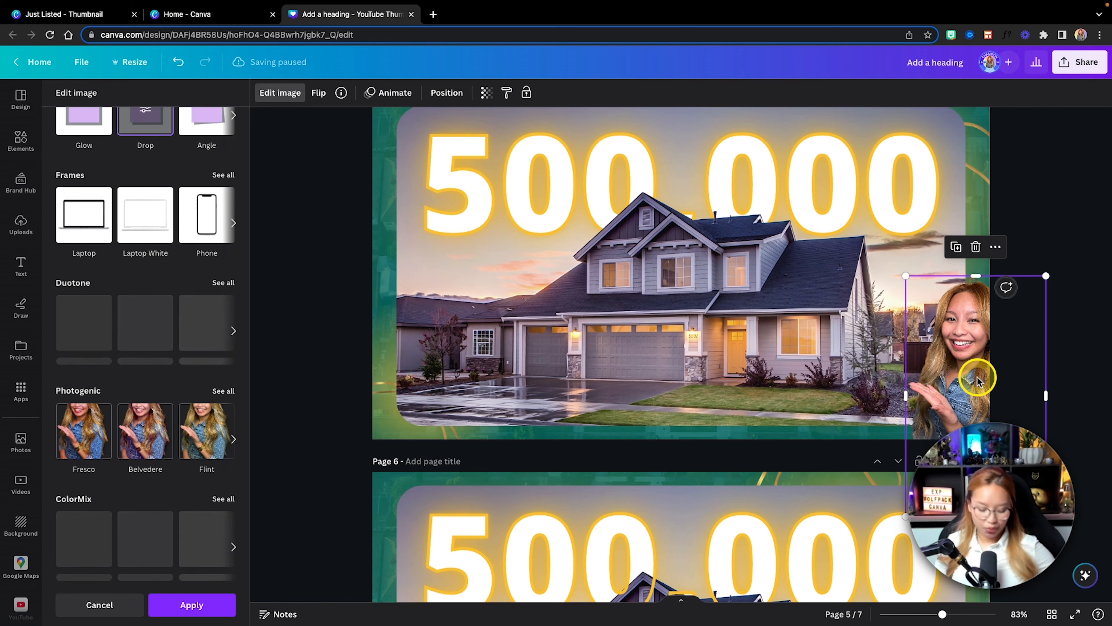
{"action": "key", "text": "shift+Left"}
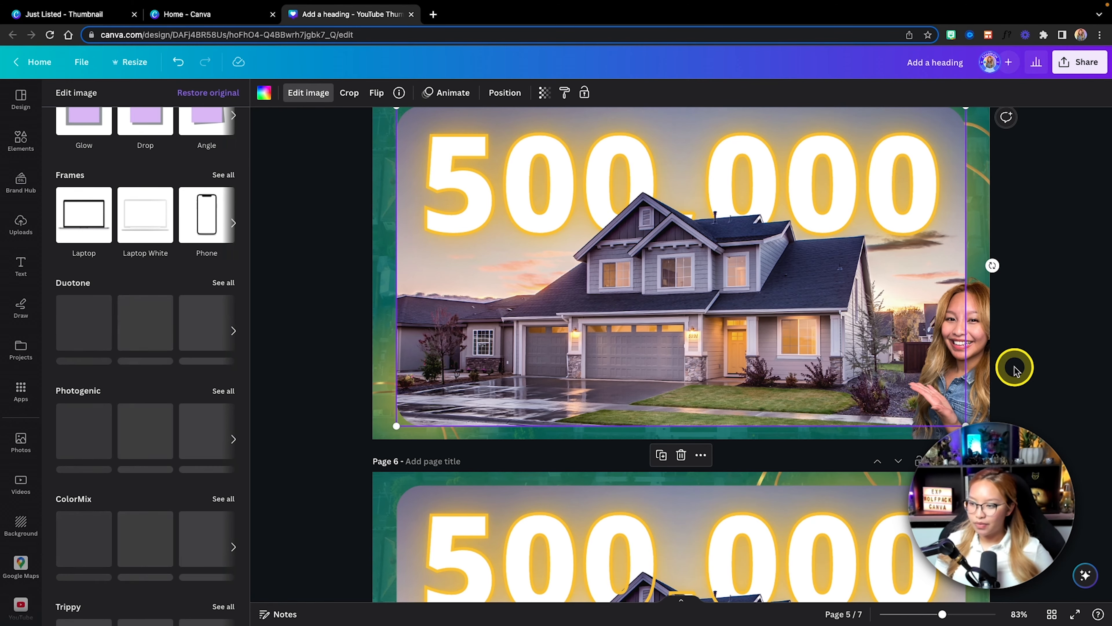
{"action": "key", "text": "shift+Left"}
{"action": "key", "text": "shift+Left"}
{"action": "key", "text": "shift+Left"}
{"action": "key", "text": "shift+Left"}
{"action": "key", "text": "shift+Left"}
{"action": "key", "text": "shift+Left"}
{"action": "key", "text": "shift+Left"}
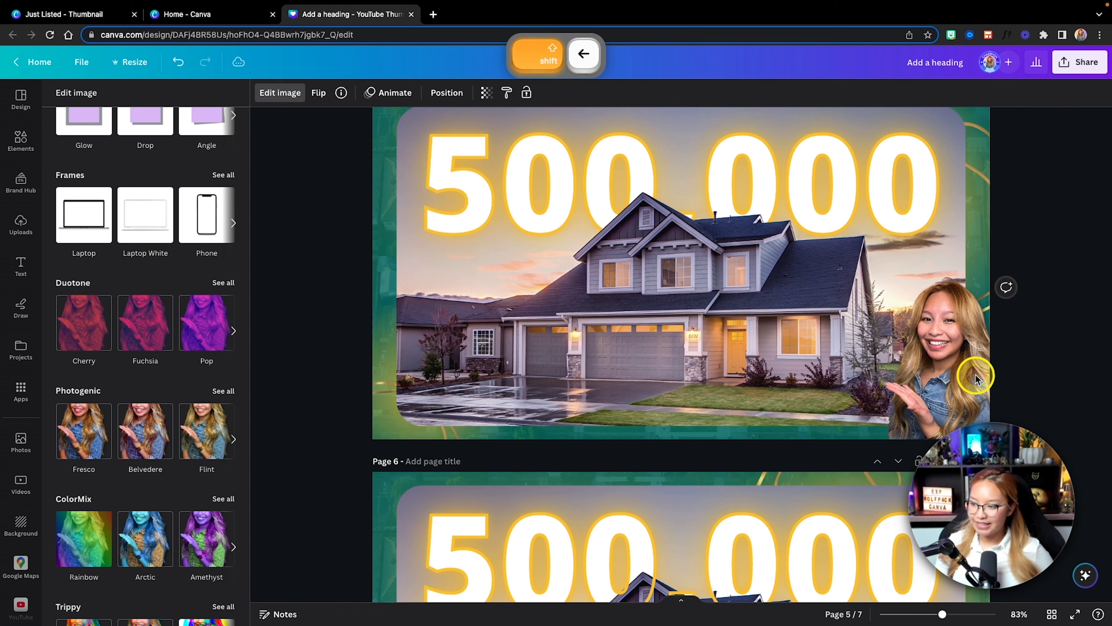
{"action": "key", "text": "shift+Up"}
{"action": "key", "text": "shift+Up"}
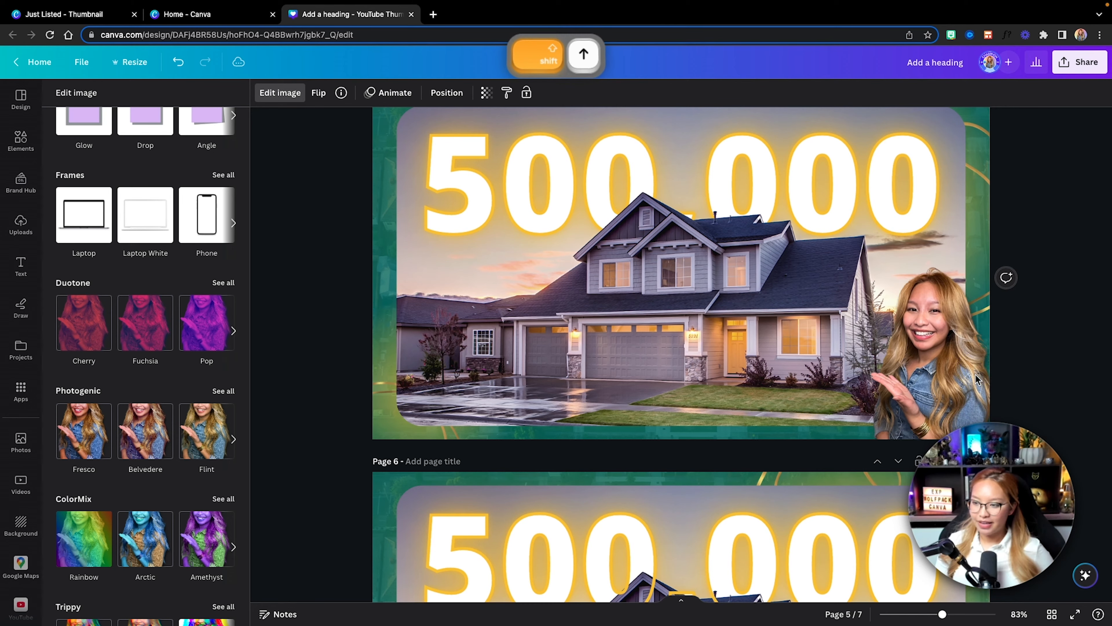
{"action": "key", "text": "shift+Down"}
{"action": "key", "text": "shift+Right"}
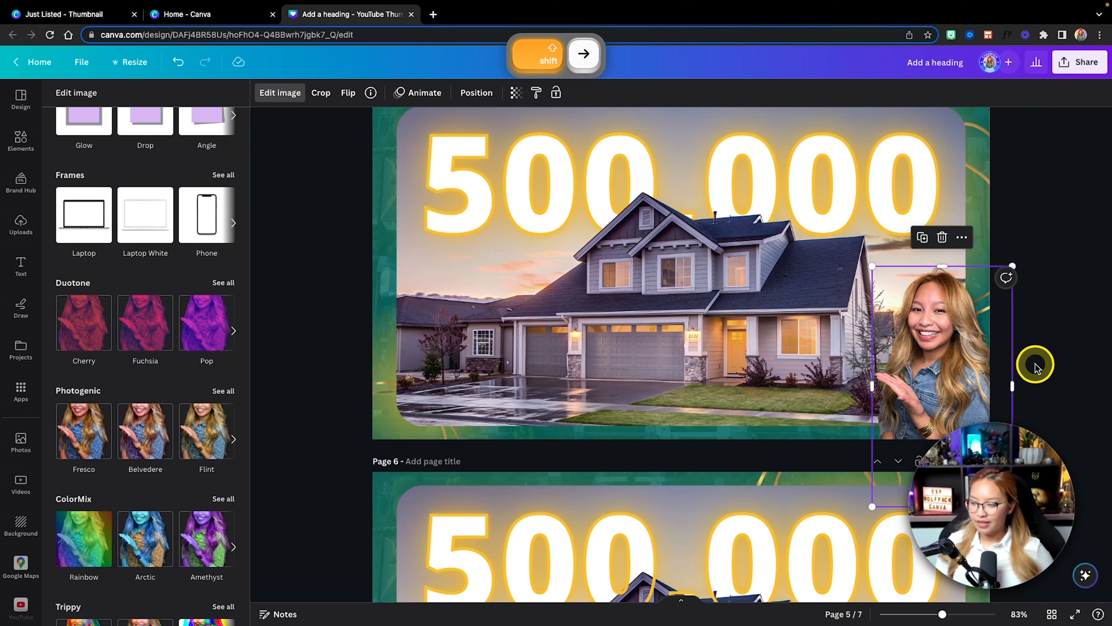
Step: Enlarge the portrait on page 5 slightly and shift it down and toward the page's right edge
{"action": "scroll", "coordinate": [1036, 364], "scroll_direction": "down", "scroll_amount": 2, "text": "super"}
{"action": "scroll", "coordinate": [1035, 363], "scroll_direction": "down", "scroll_amount": 3, "text": "super"}
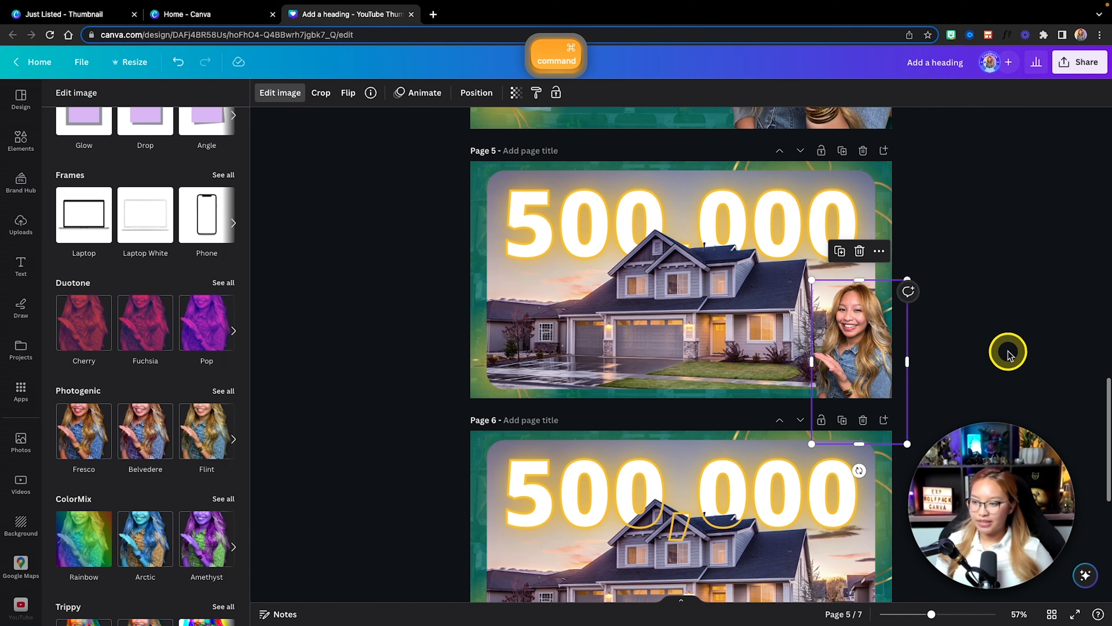
{"action": "left_click_drag", "start_coordinate": [803, 277], "coordinate": [785, 276]}
{"action": "key", "text": "shift"}
{"action": "key", "text": "shift+Down"}
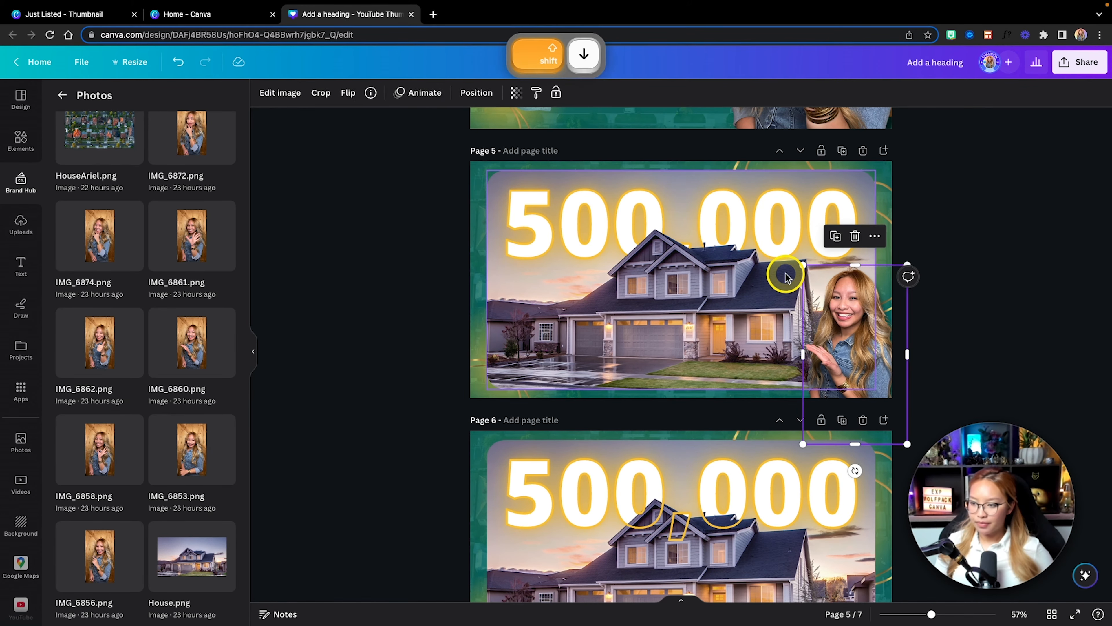
{"action": "key", "text": "shift+Down"}
{"action": "key", "text": "shift+Down"}
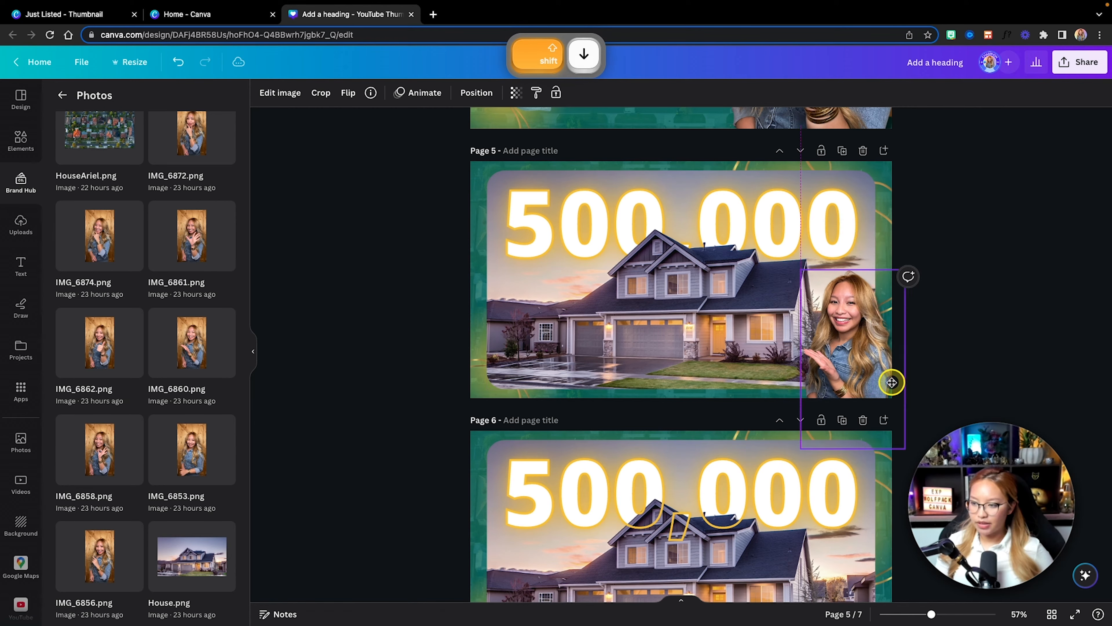
{"action": "left_click_drag", "start_coordinate": [892, 380], "coordinate": [896, 382]}
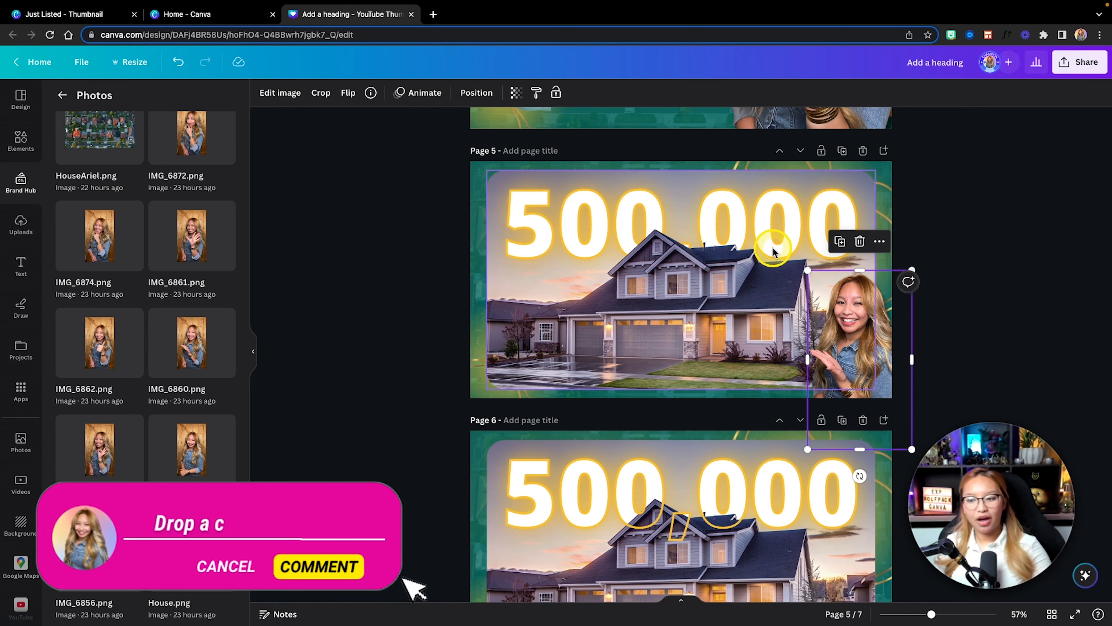
Step: Compare the 500,000 layouts on pages 5 and 6 and switch to the Just Listed - Thumbnail presentation for reference
{"action": "scroll", "coordinate": [543, 517], "scroll_direction": "down", "scroll_amount": 3}
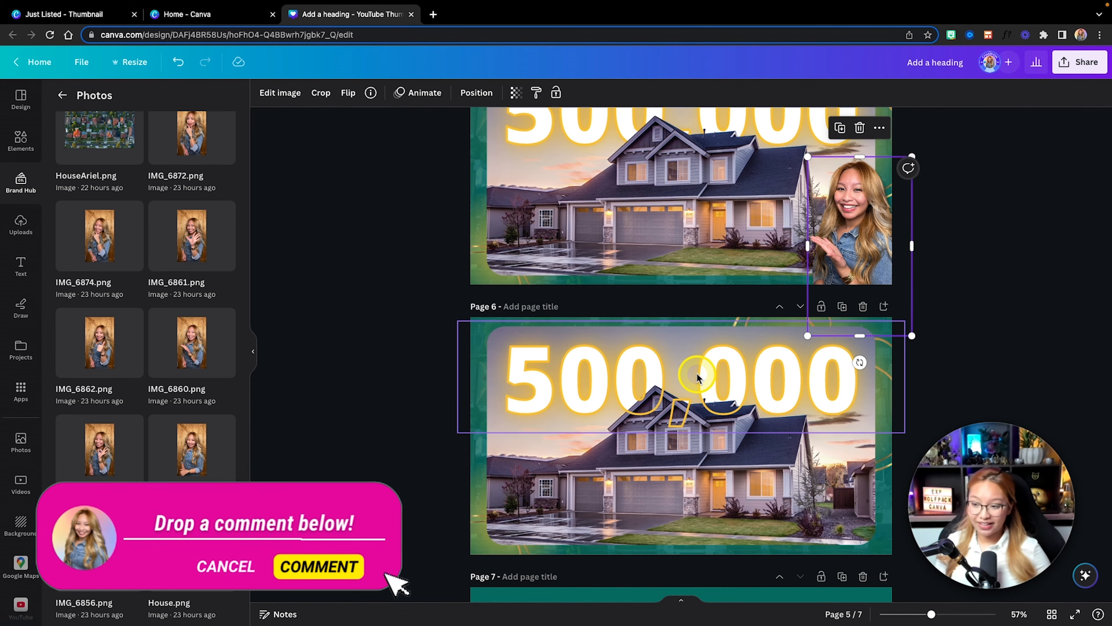
{"action": "scroll", "coordinate": [696, 373], "scroll_direction": "up", "scroll_amount": 2}
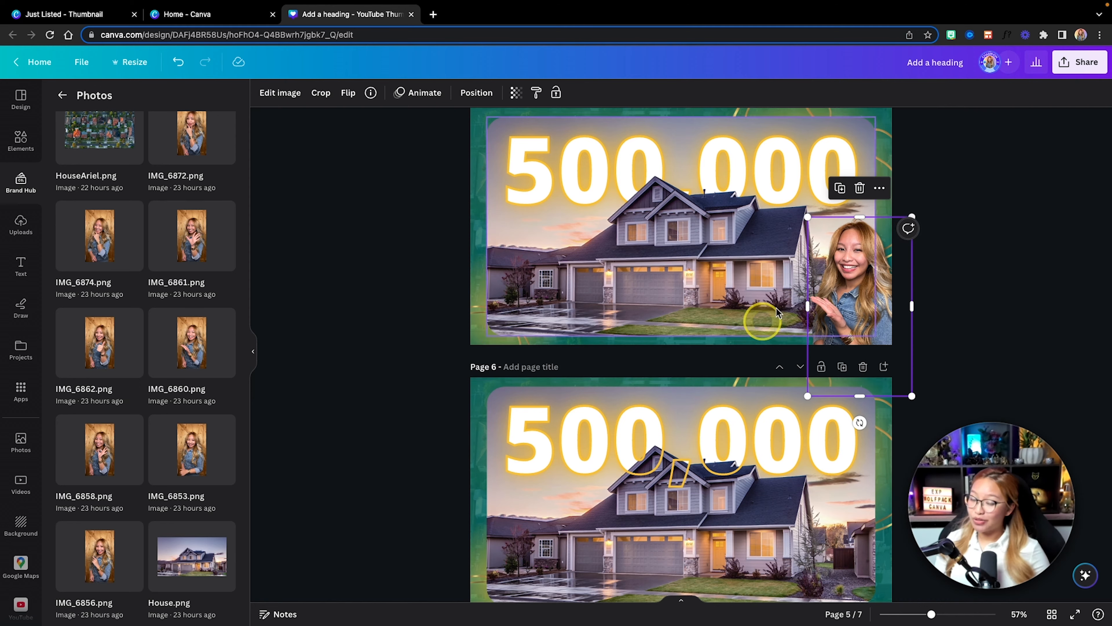
{"action": "scroll", "coordinate": [882, 302], "scroll_direction": "down", "scroll_amount": 2}
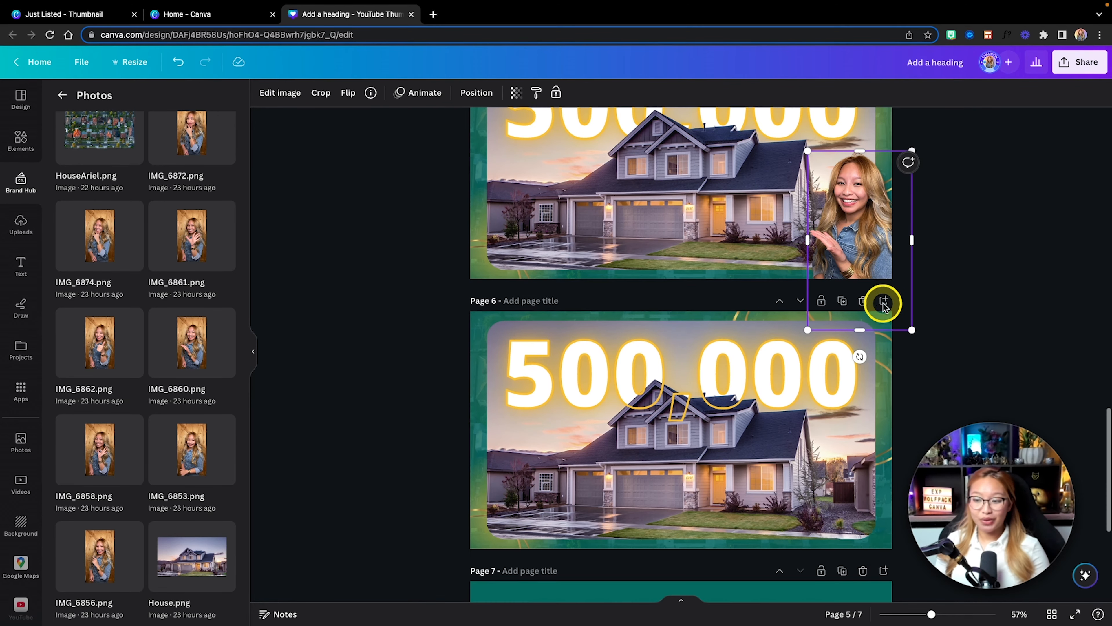
{"action": "scroll", "coordinate": [956, 310], "scroll_direction": "up", "scroll_amount": 5}
{"action": "scroll", "coordinate": [958, 314], "scroll_direction": "down", "scroll_amount": 2}
{"action": "scroll", "coordinate": [957, 314], "scroll_direction": "down", "scroll_amount": 2}
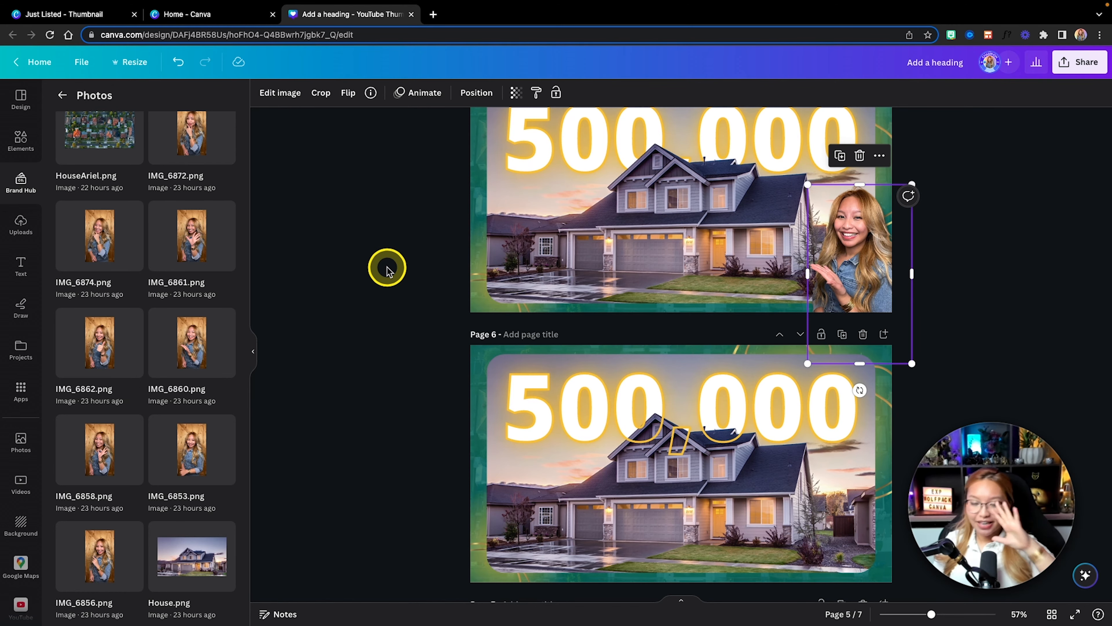
{"action": "scroll", "coordinate": [387, 267], "scroll_direction": "up", "scroll_amount": 1}
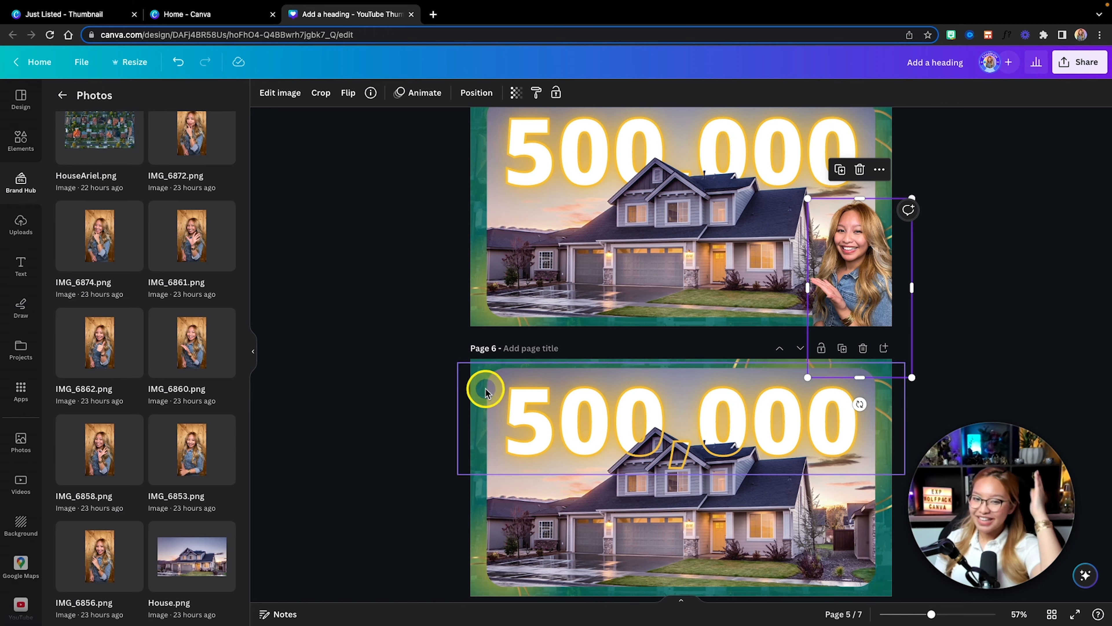
{"action": "left_click", "coordinate": [87, 15]}
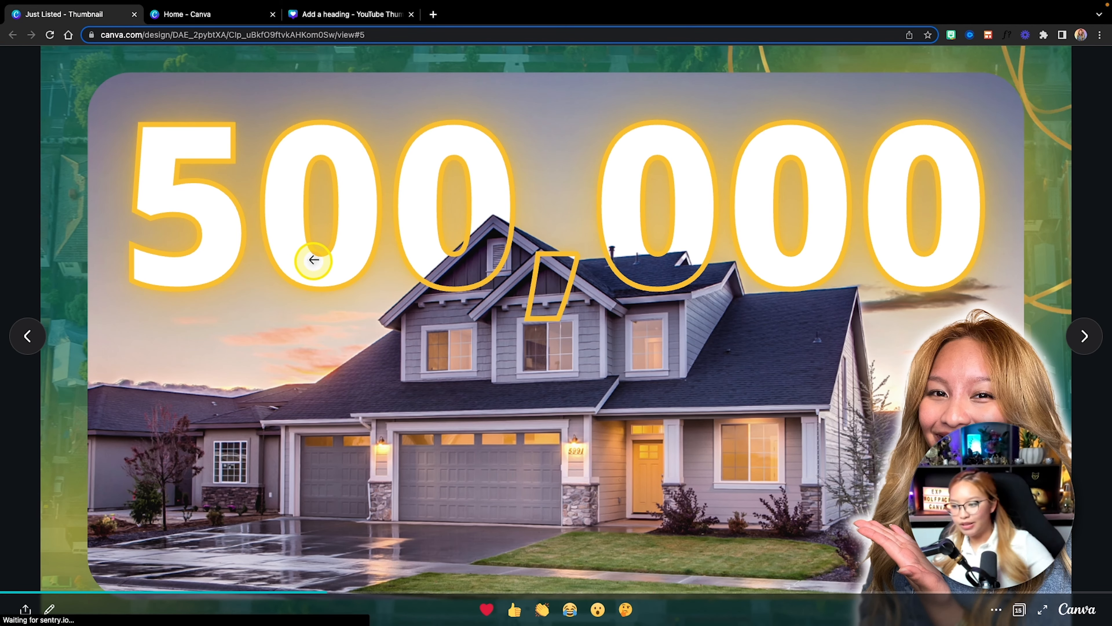